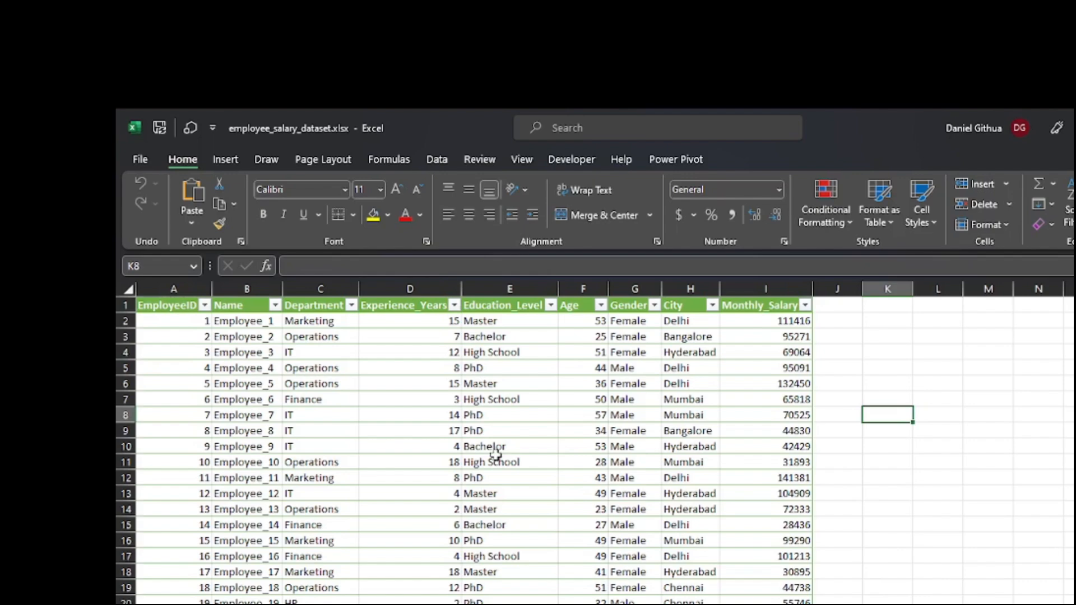
Create a PivotTable from the whole Employee_Salary_Dataset table on a new worksheet
left_click(226, 159)
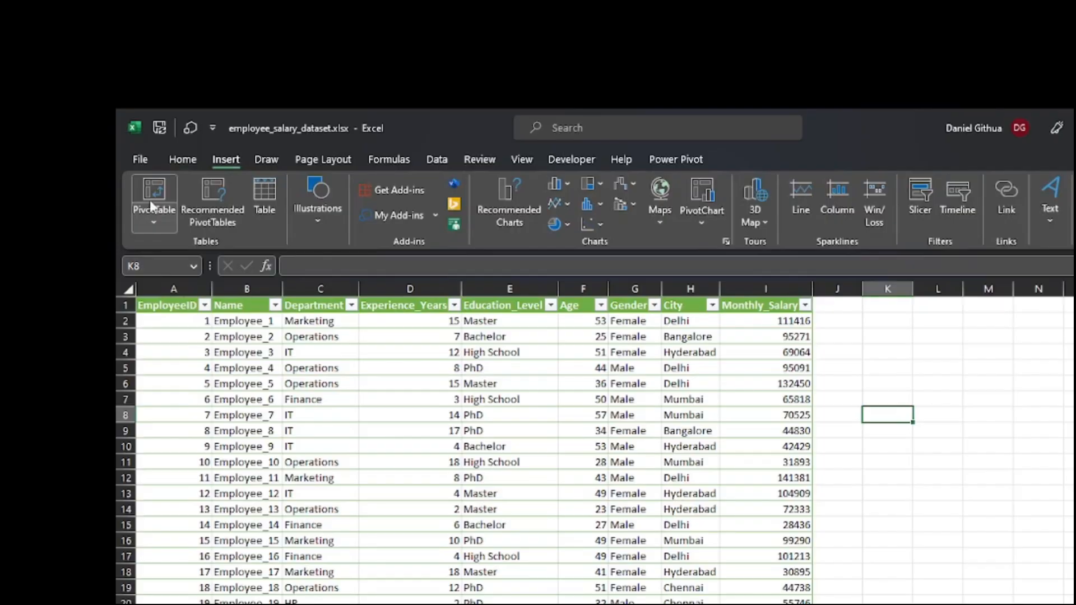
left_click(146, 223)
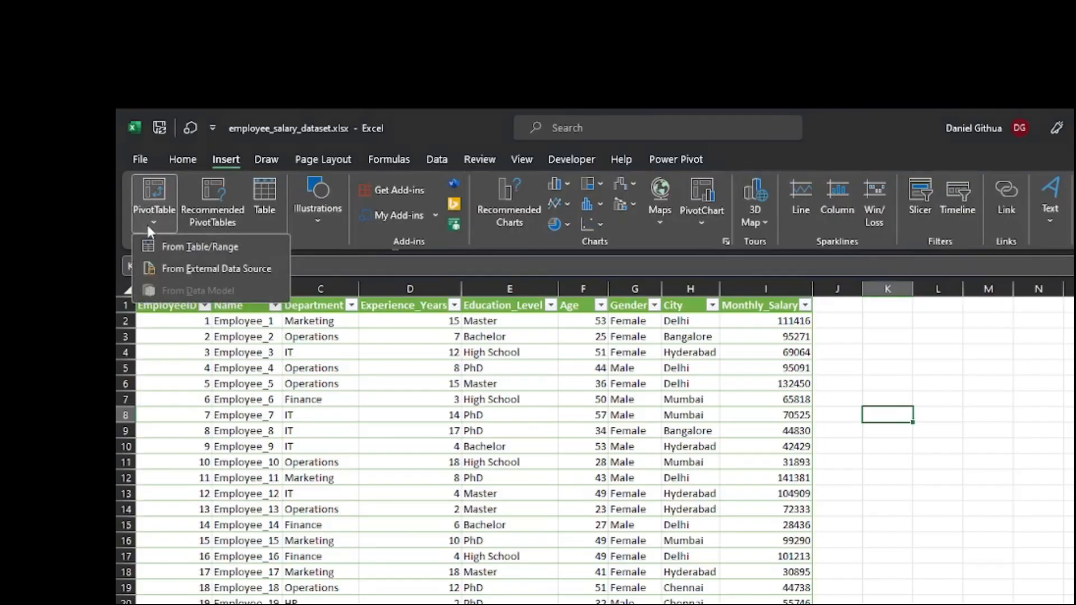
left_click(186, 251)
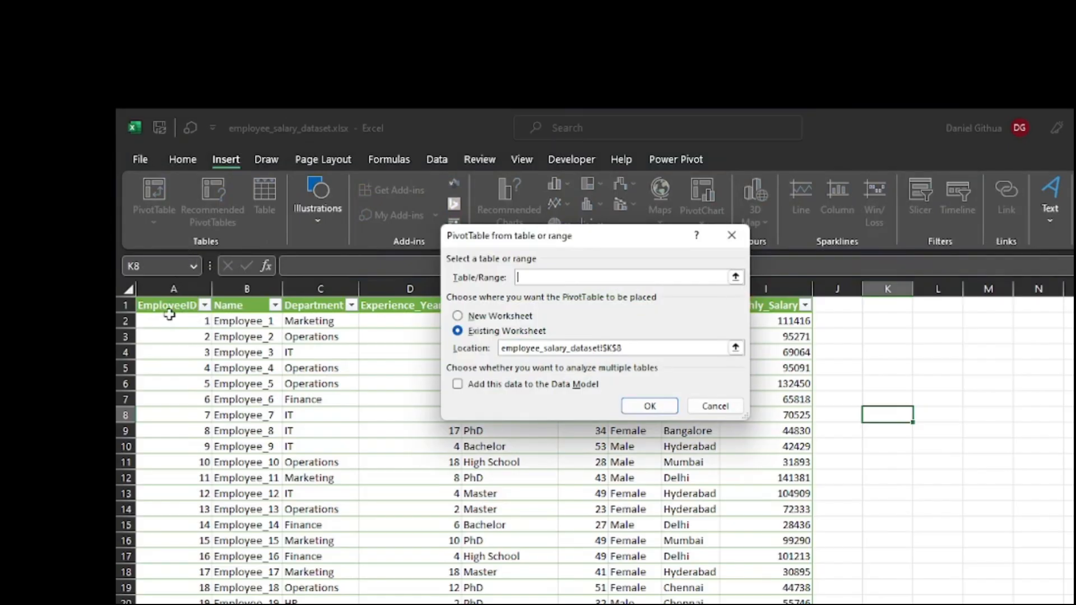
left_click(175, 345)
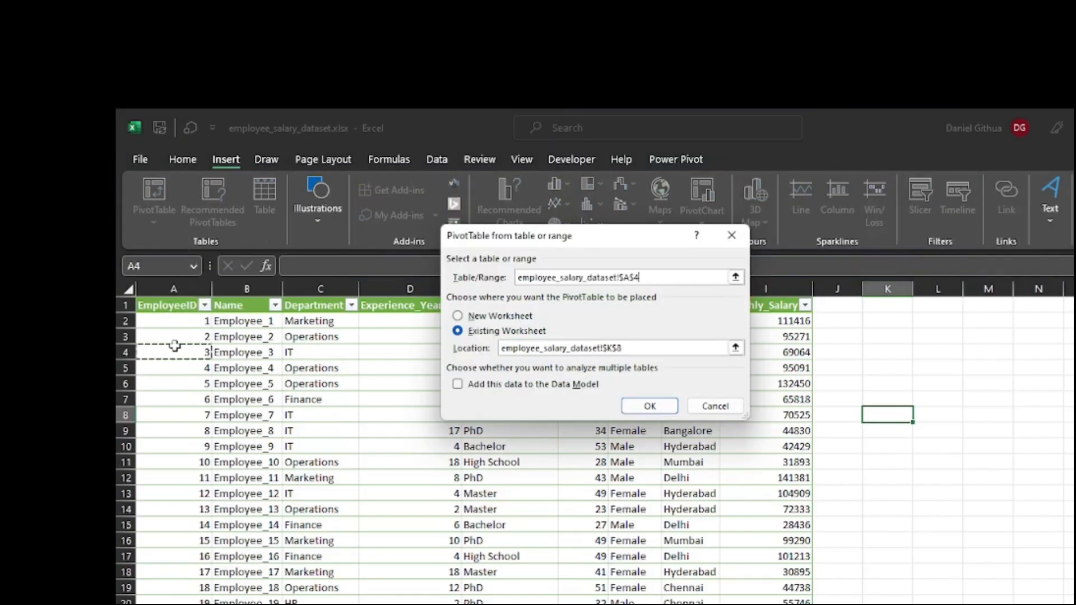
key("ctrl+a")
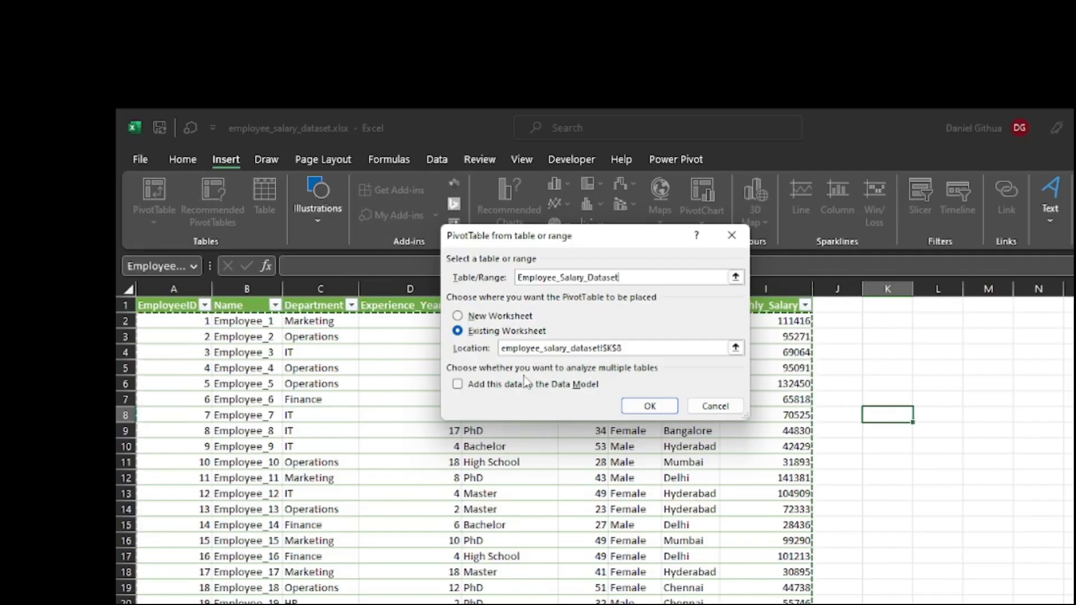
left_click(458, 316)
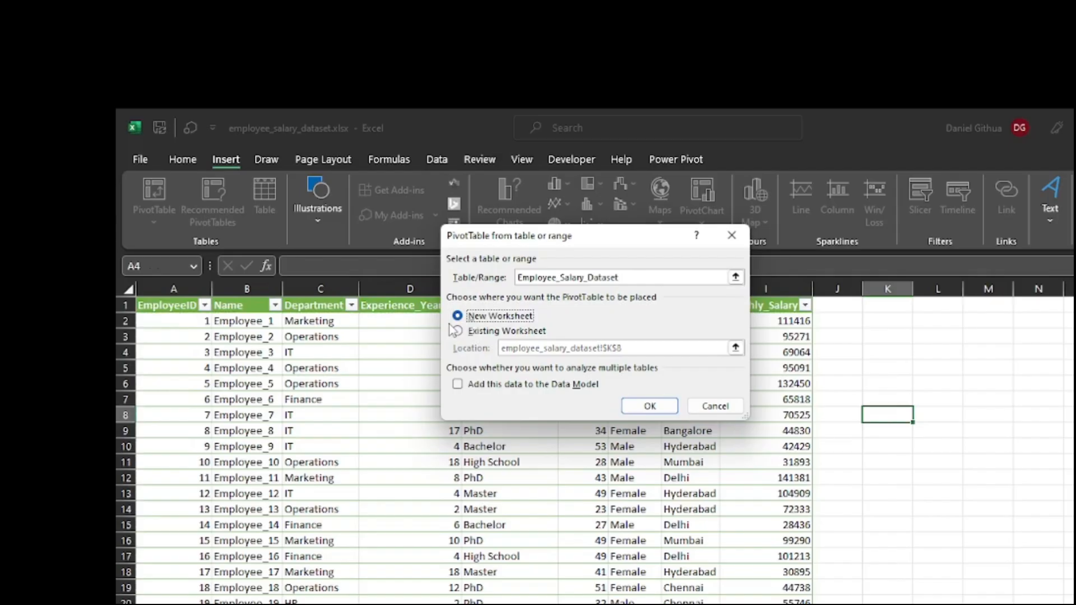
left_click(652, 406)
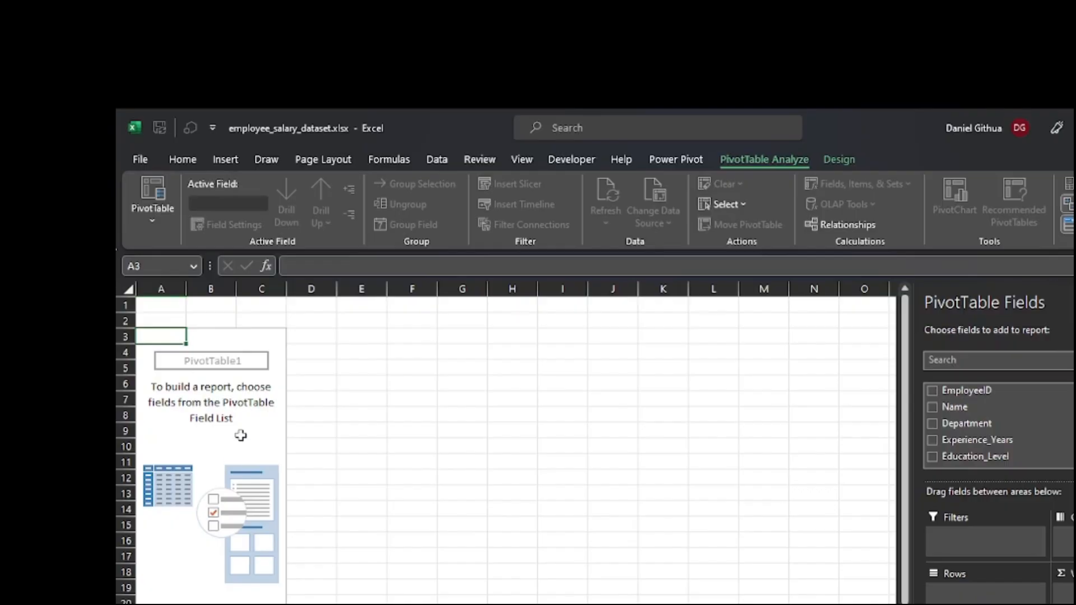
Lay out the PivotTable with Department as rows and Monthly_Salary as values
left_click(267, 339)
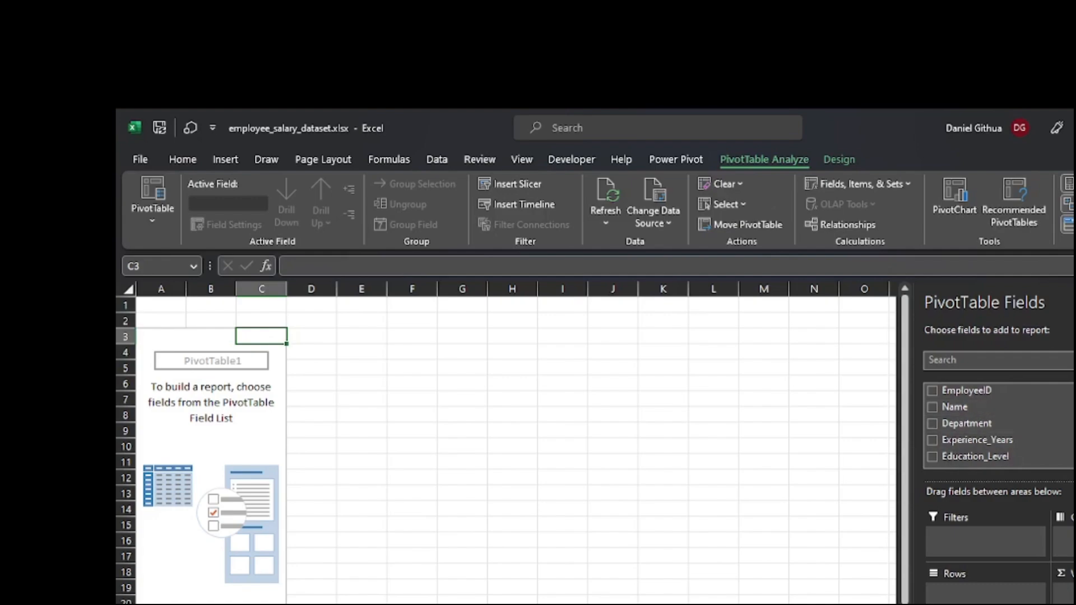
scroll(978, 432, "down", 1)
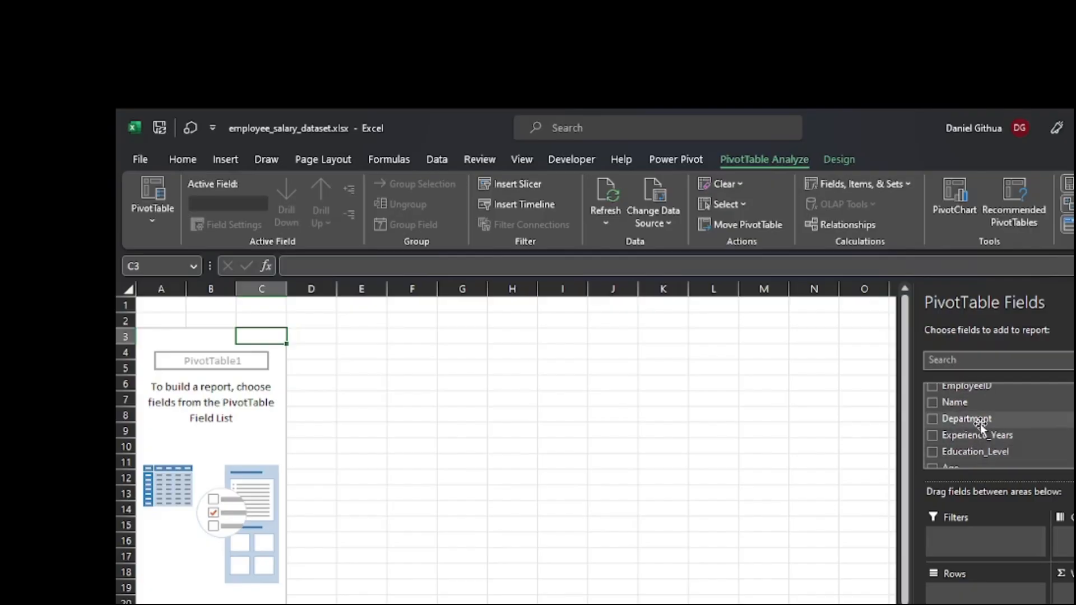
left_click_drag(980, 426, 968, 596)
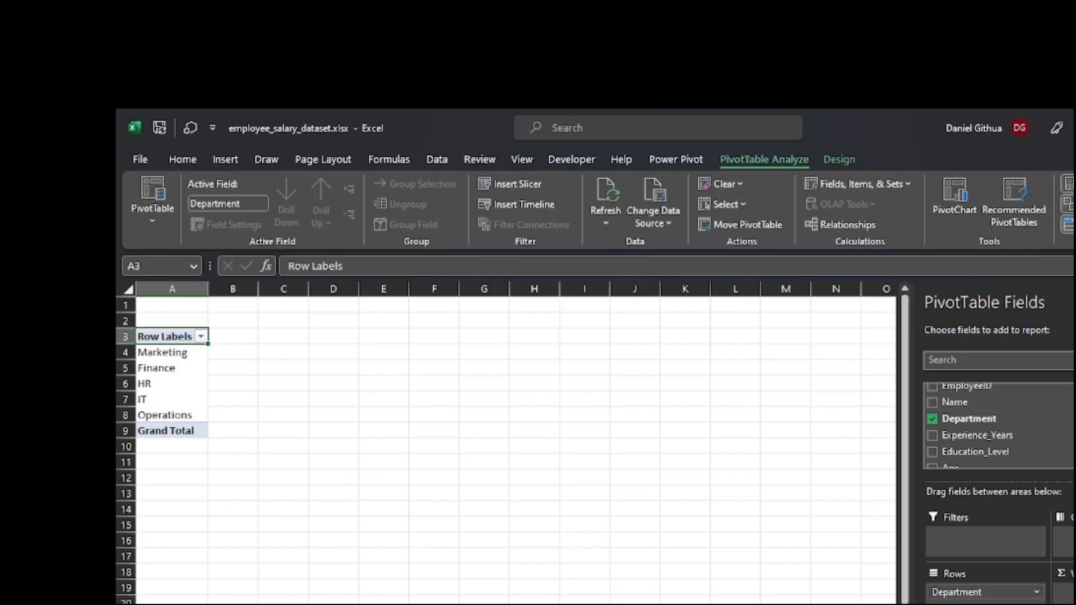
scroll(978, 426, "down", 3)
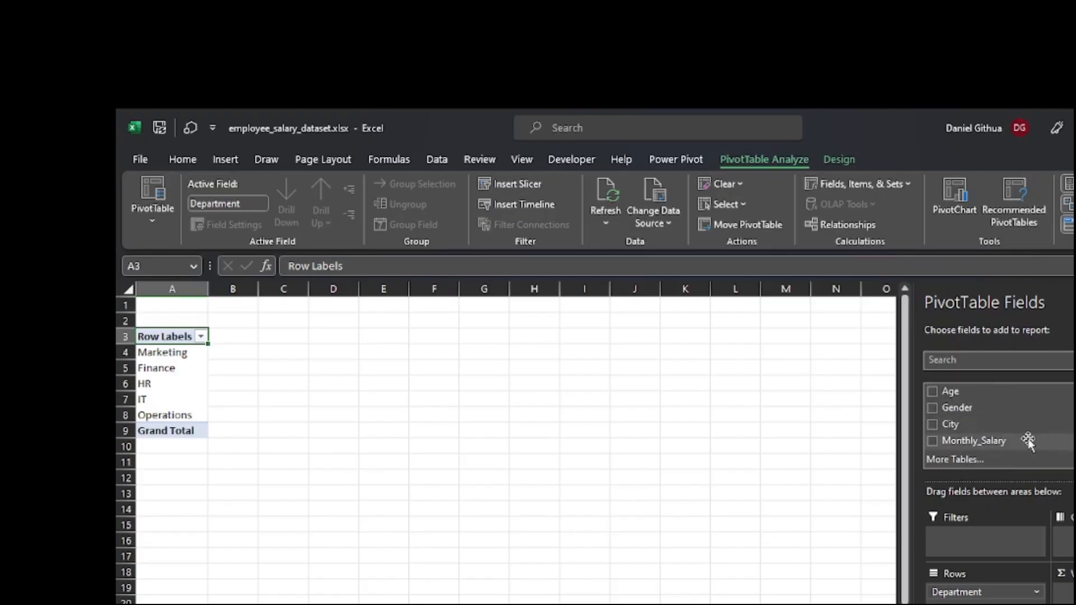
left_click_drag(1037, 440, 1067, 592)
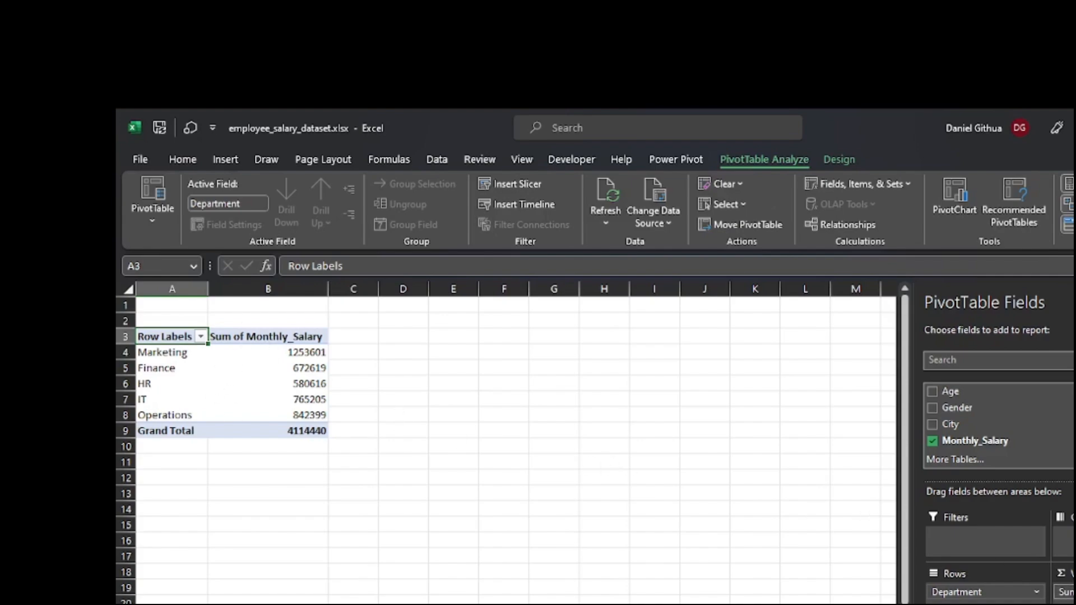
Summarize the Monthly_Salary value field by Average instead of Sum
left_click(1065, 593)
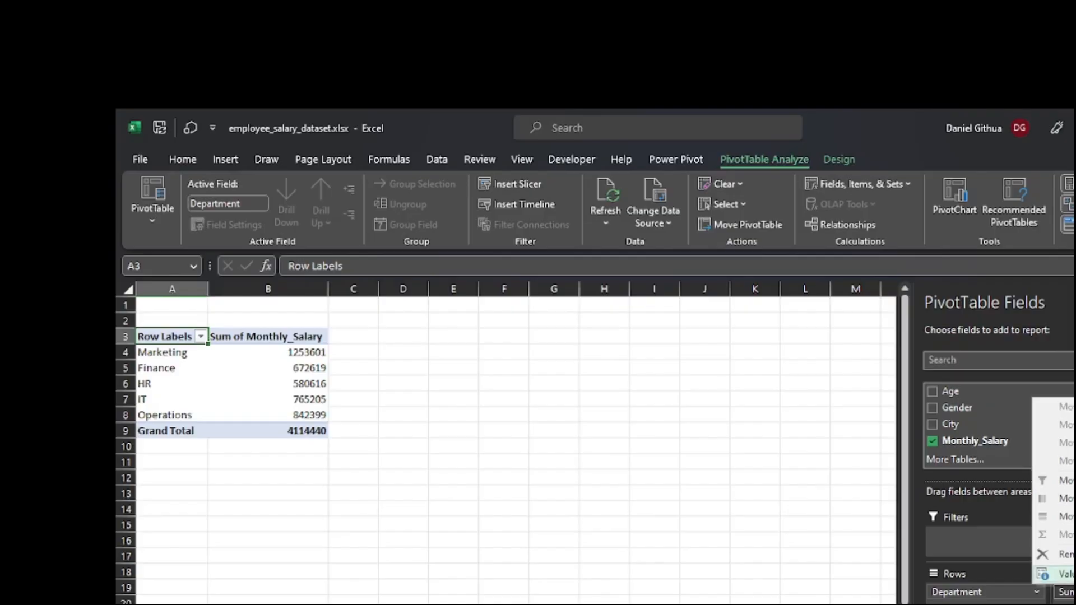
left_click(1065, 574)
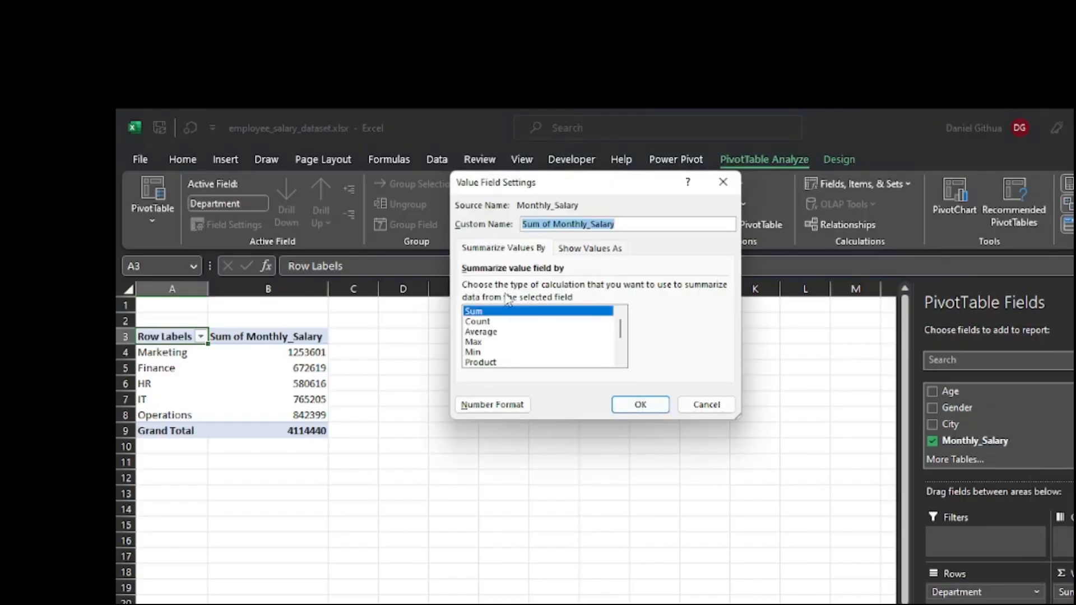
left_click(479, 331)
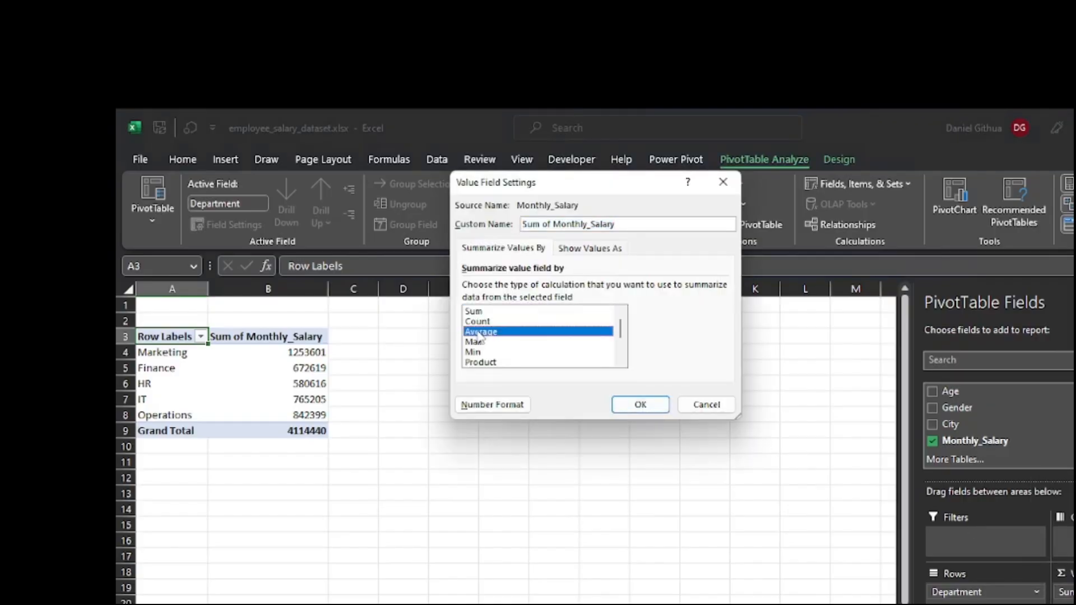
left_click(640, 404)
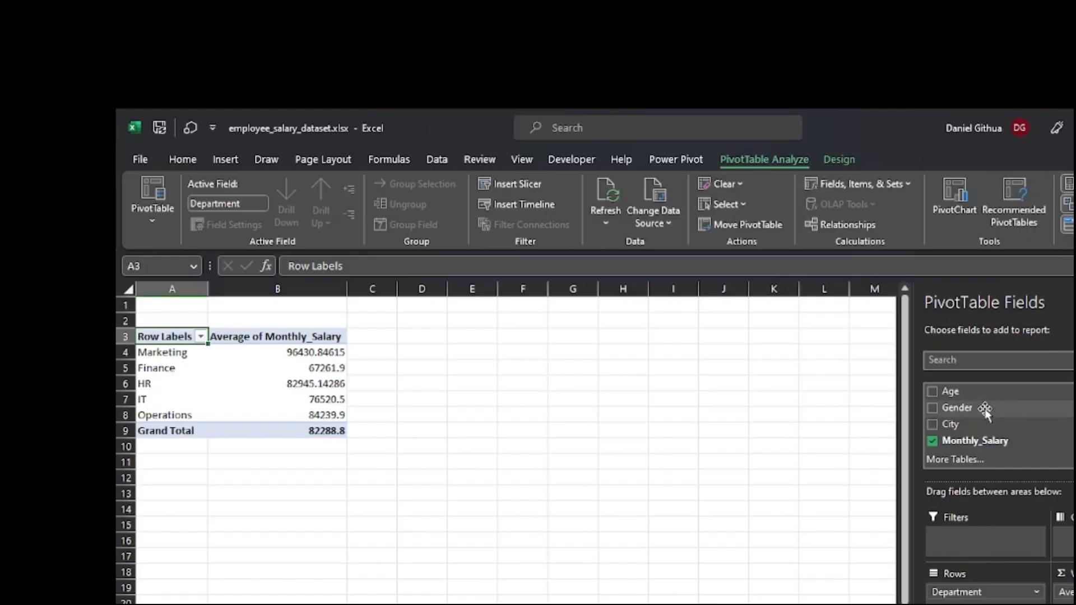
Add Gender as a report filter to the department PivotTable and filter it to Female
left_click_drag(985, 409, 975, 538)
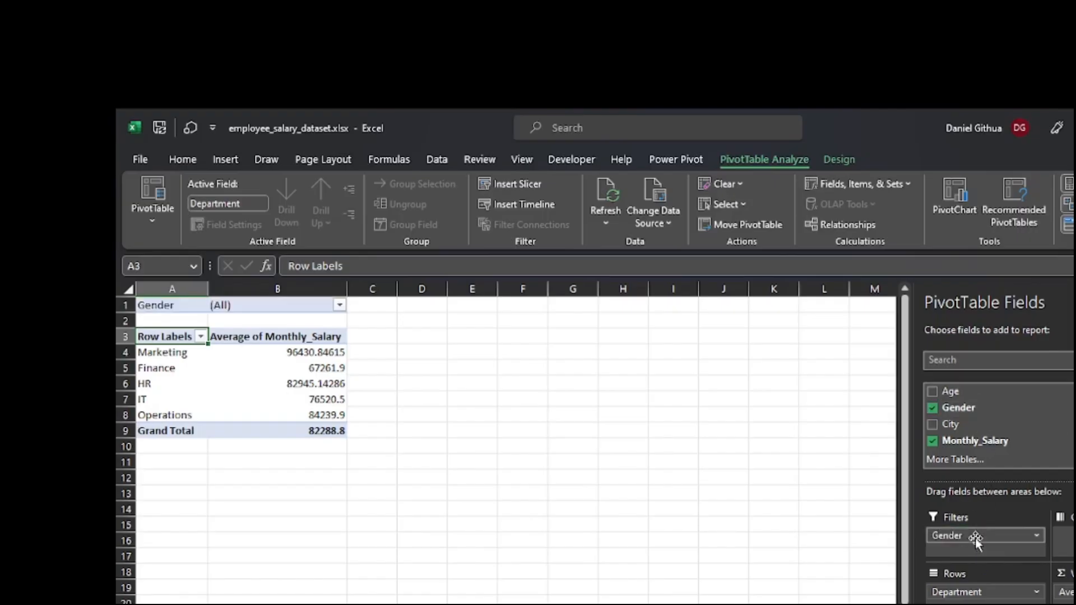
left_click(339, 306)
left_click(473, 365)
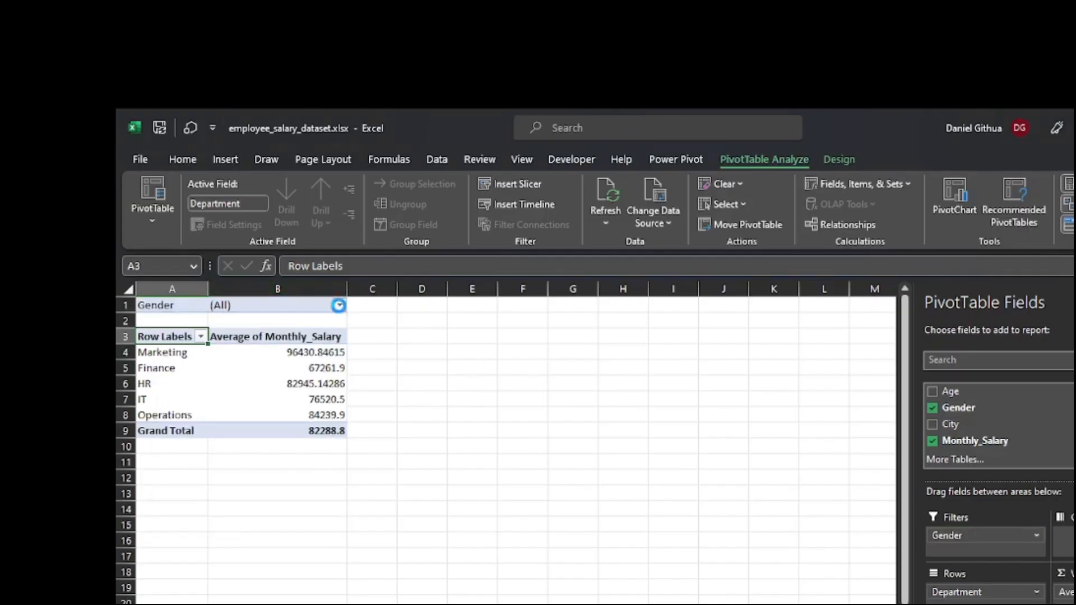
left_click(340, 306)
left_click(194, 356)
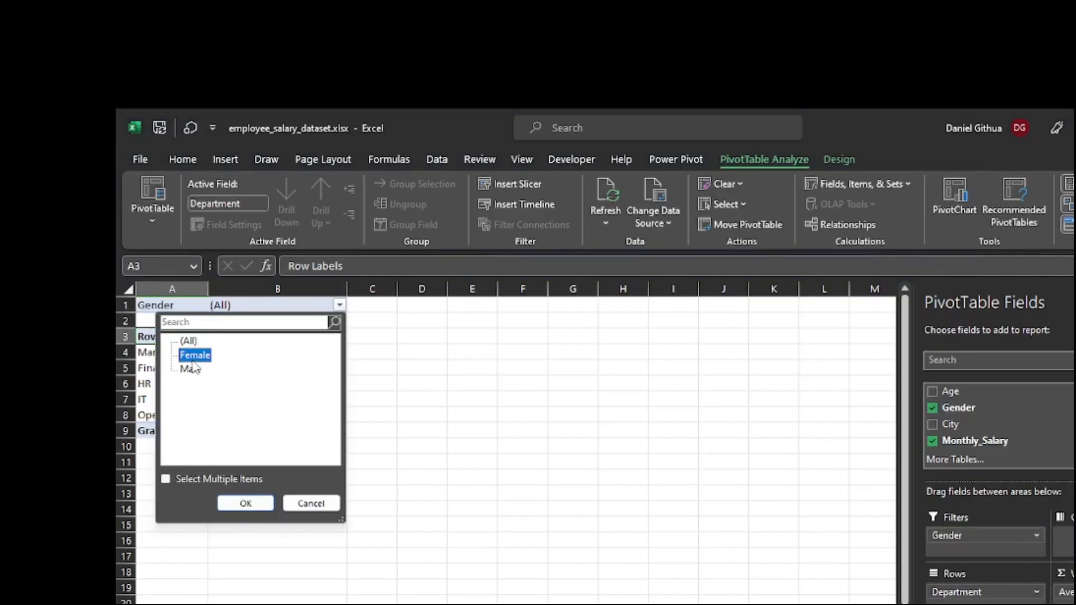
left_click(248, 505)
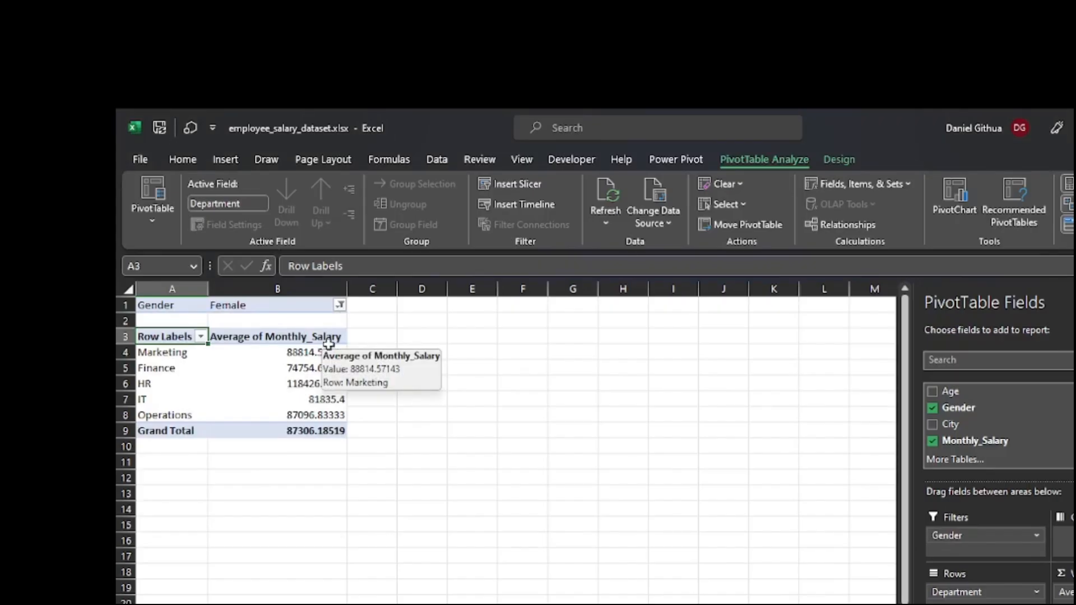
Switch the Gender filter of the department PivotTable to Male
left_click(341, 305)
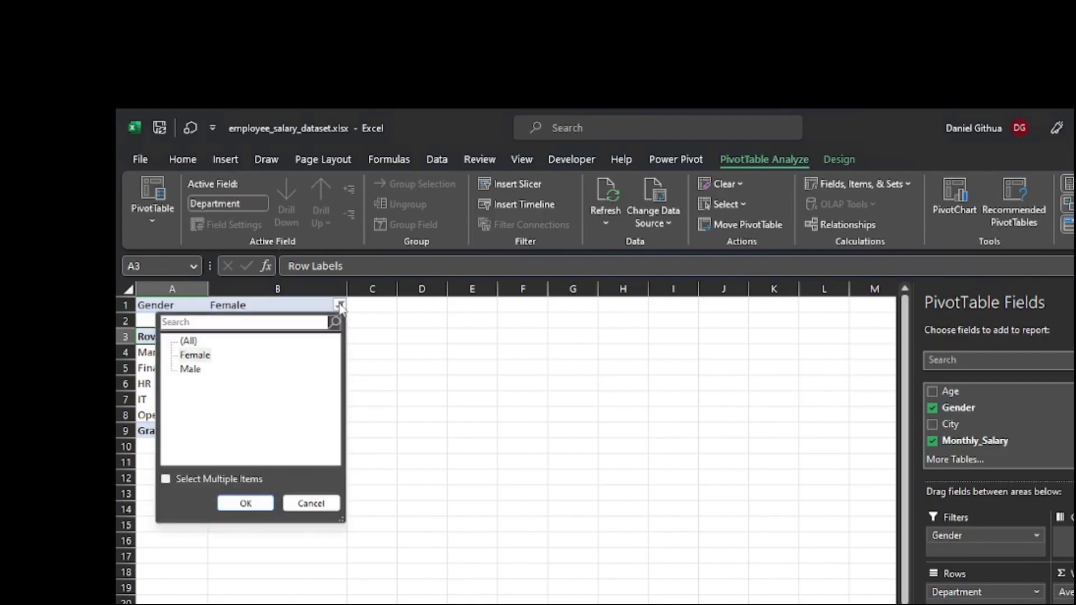
left_click(190, 368)
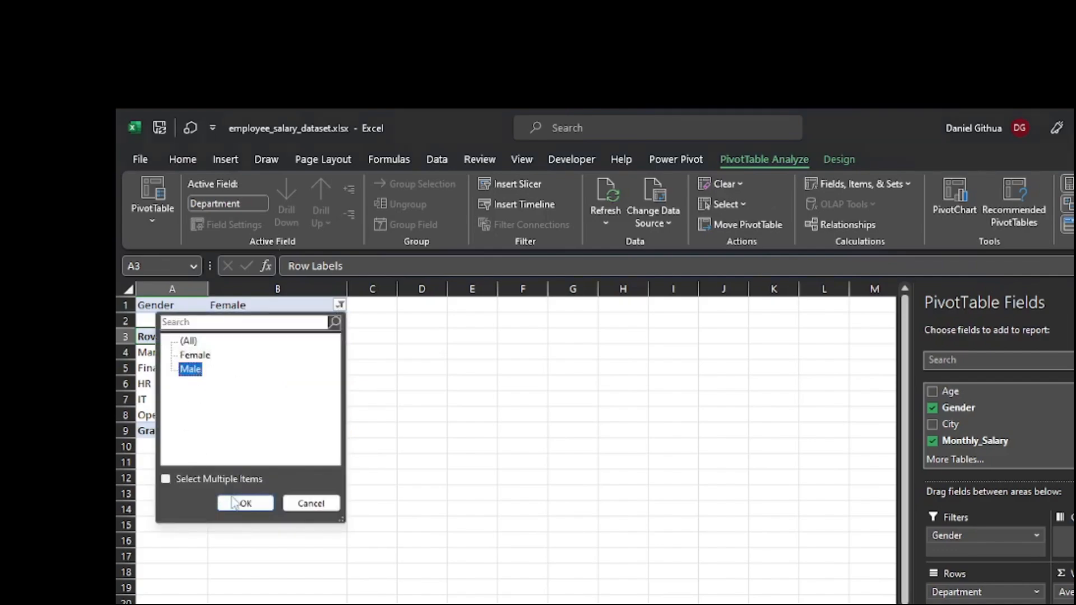
left_click(235, 502)
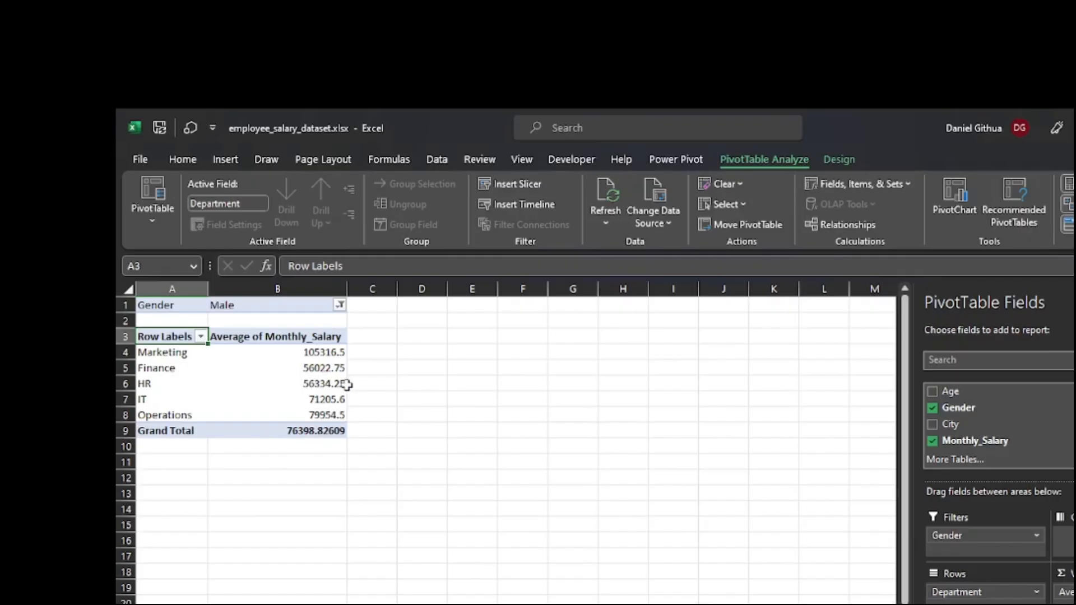
mouse_move(347, 384)
Insert a second PivotTable from the Employee_Salary_Dataset table at cell A12 of the existing Pivot Table sheet
left_click(177, 483)
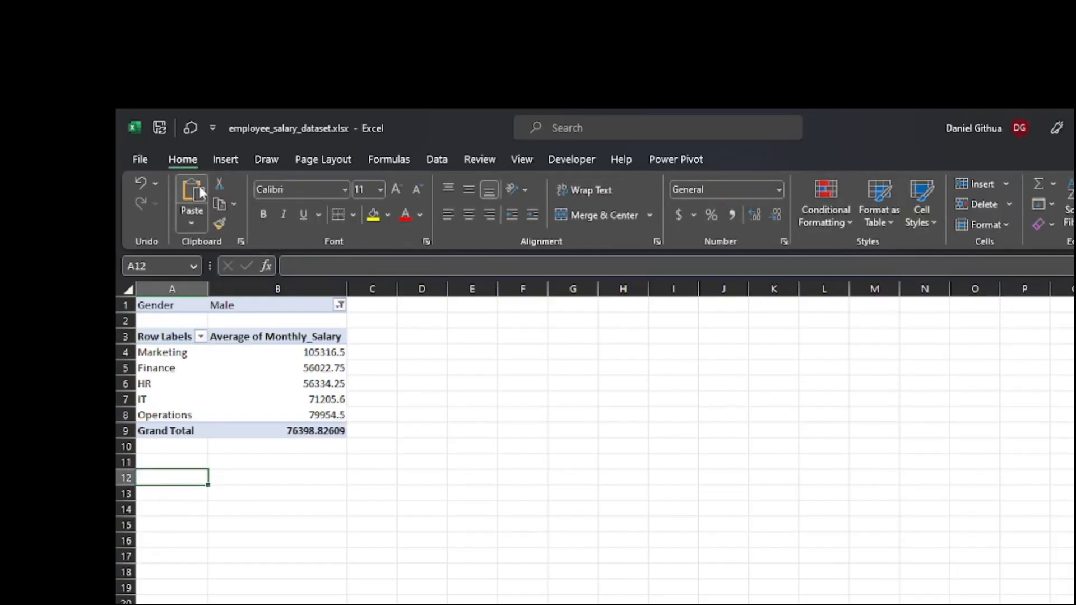
left_click(223, 161)
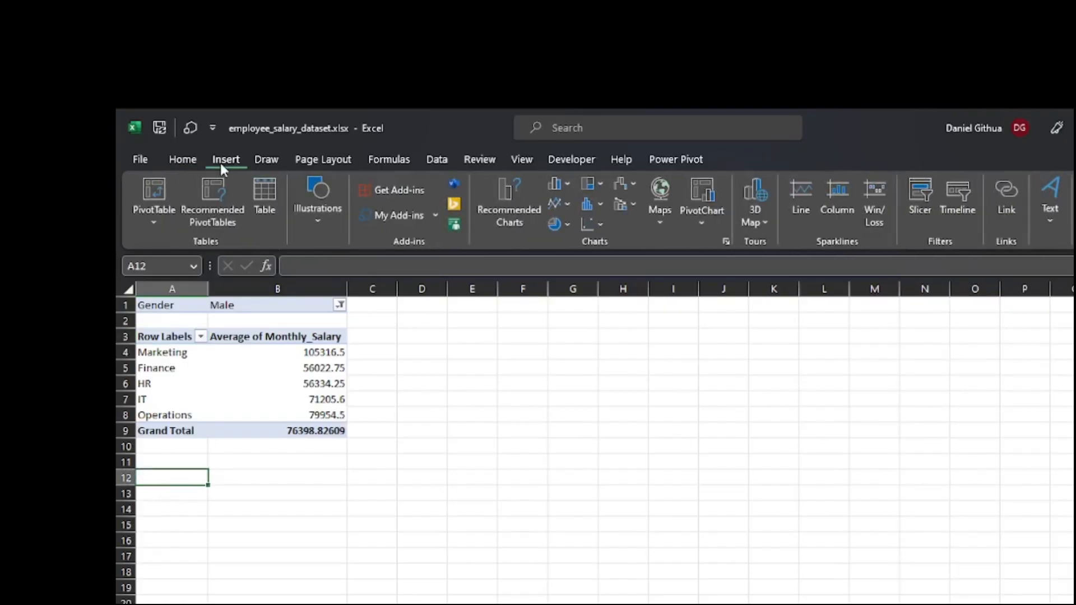
left_click(152, 222)
left_click(158, 248)
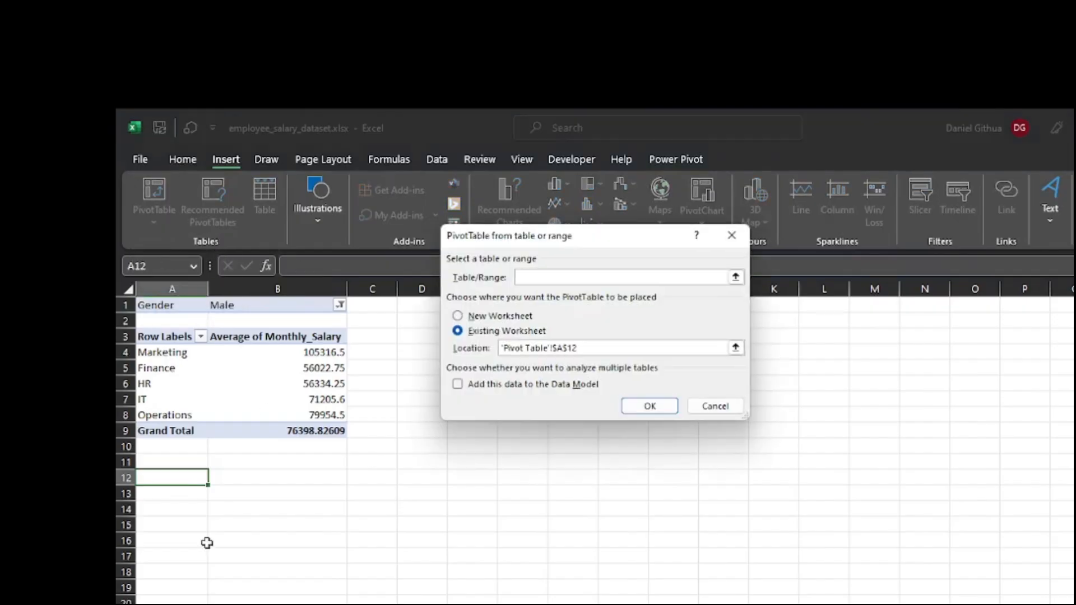
left_click(252, 604)
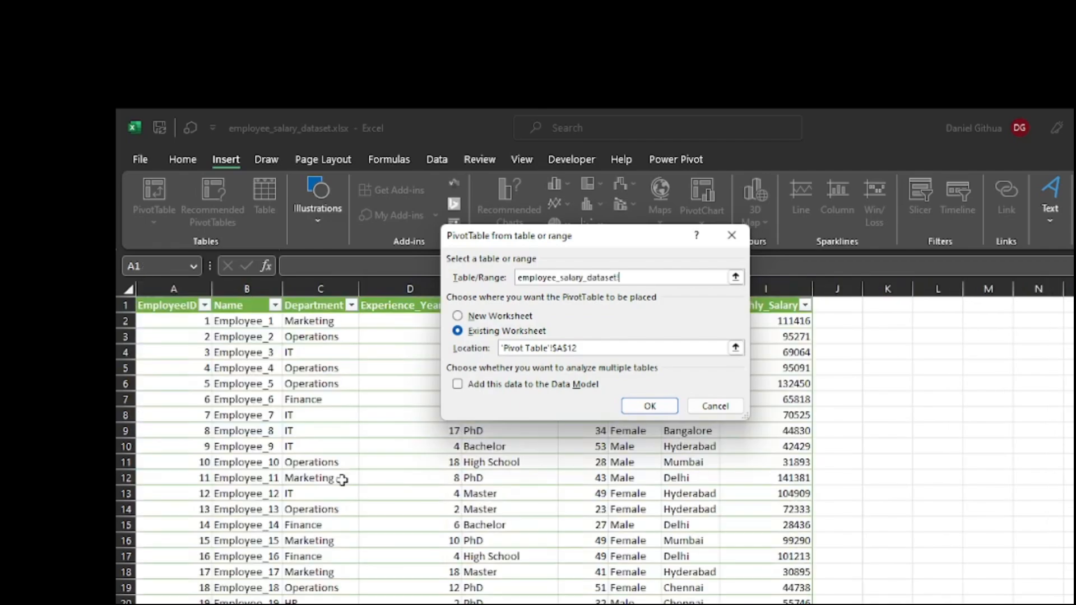
left_click(182, 355)
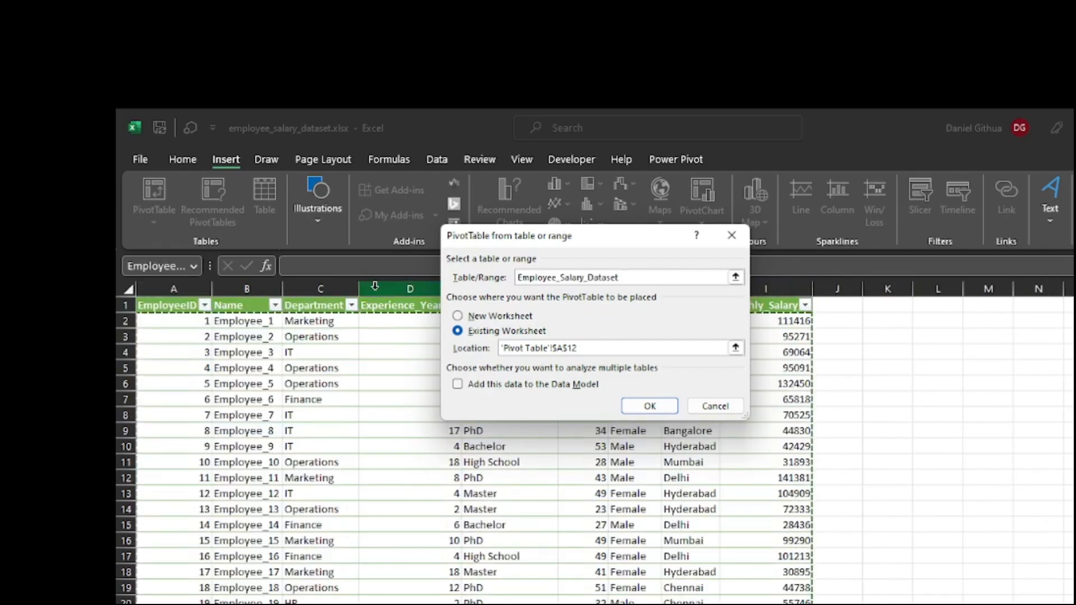
left_click(649, 406)
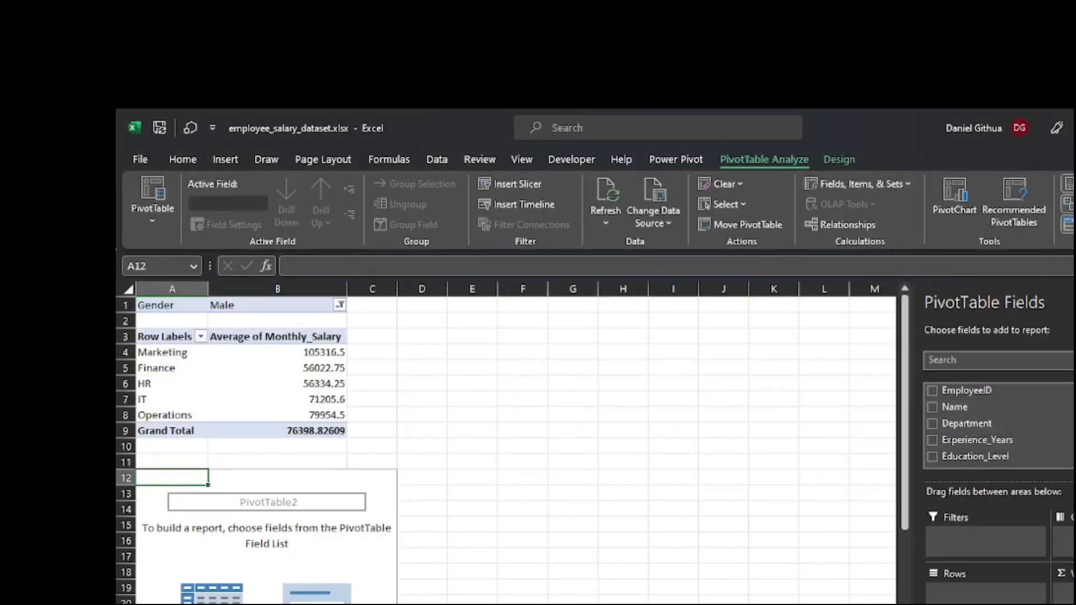
Lay out the second PivotTable with City as rows and the sum of Monthly_Salary as values
scroll(1032, 424, "down", 4)
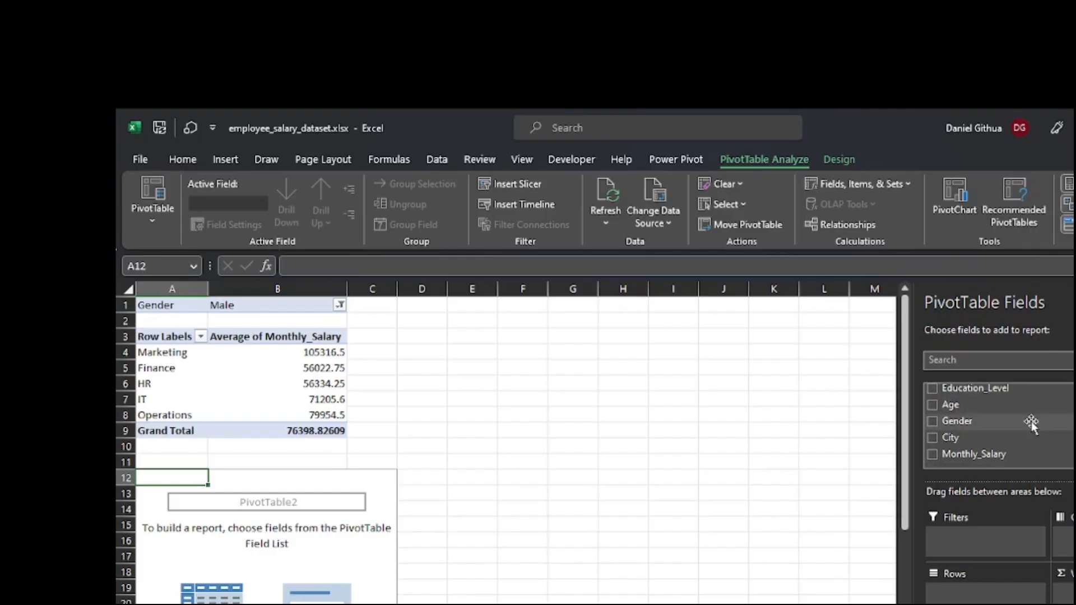
left_click_drag(1001, 437, 991, 599)
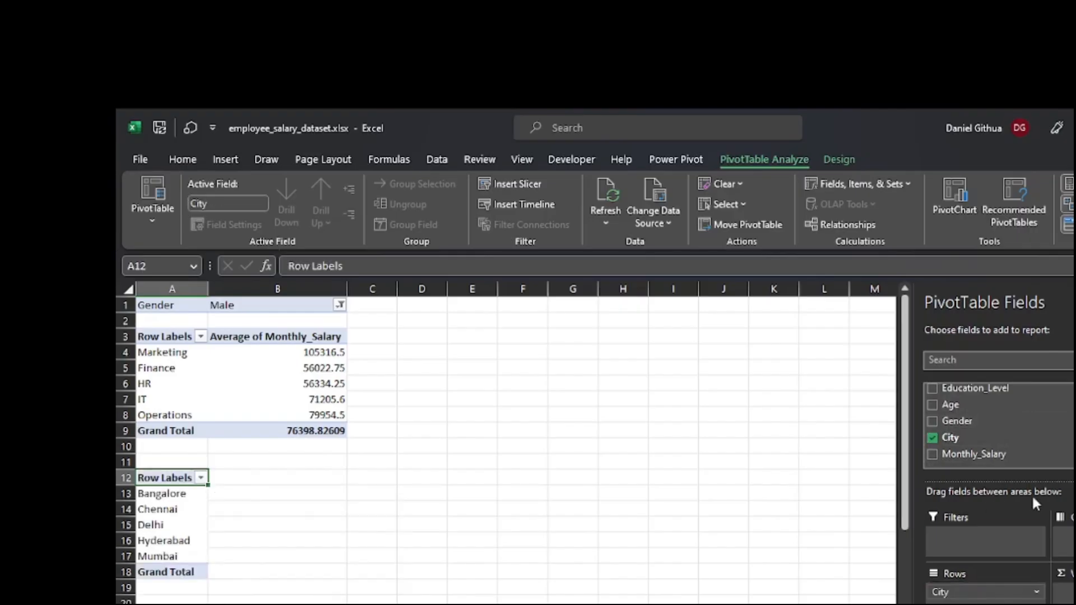
left_click_drag(1003, 454, 1068, 590)
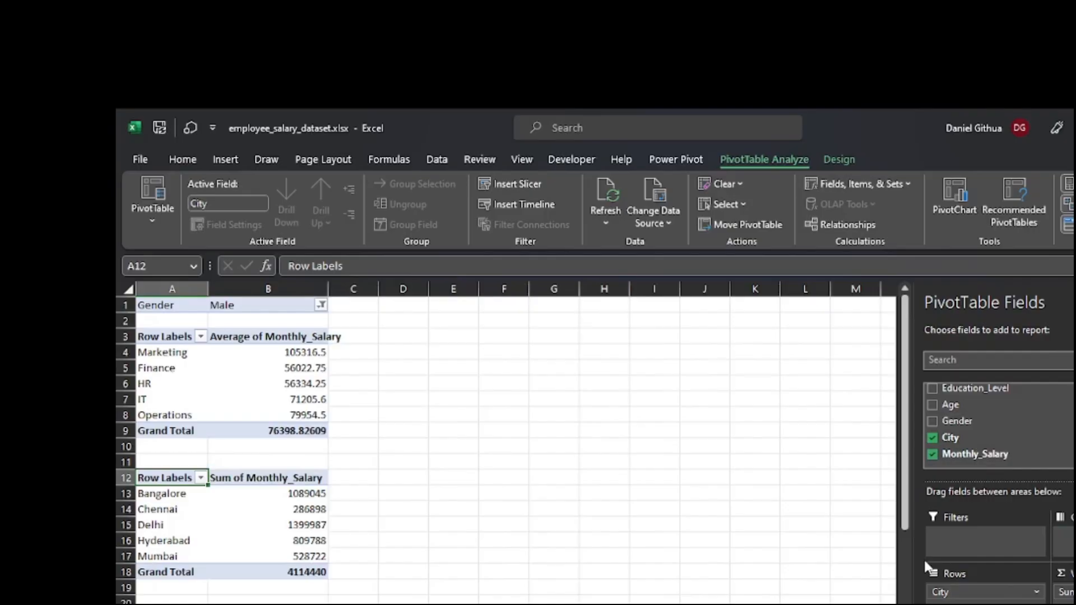
Add Education_Level as a report filter to the city PivotTable
scroll(687, 540, "down", 2)
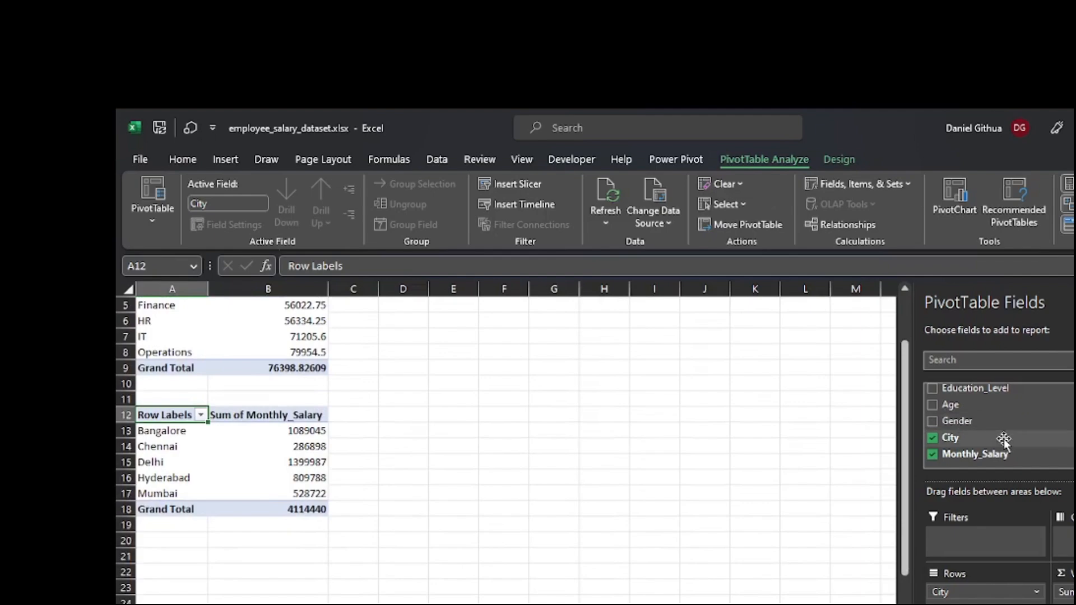
scroll(1003, 440, "up", 2)
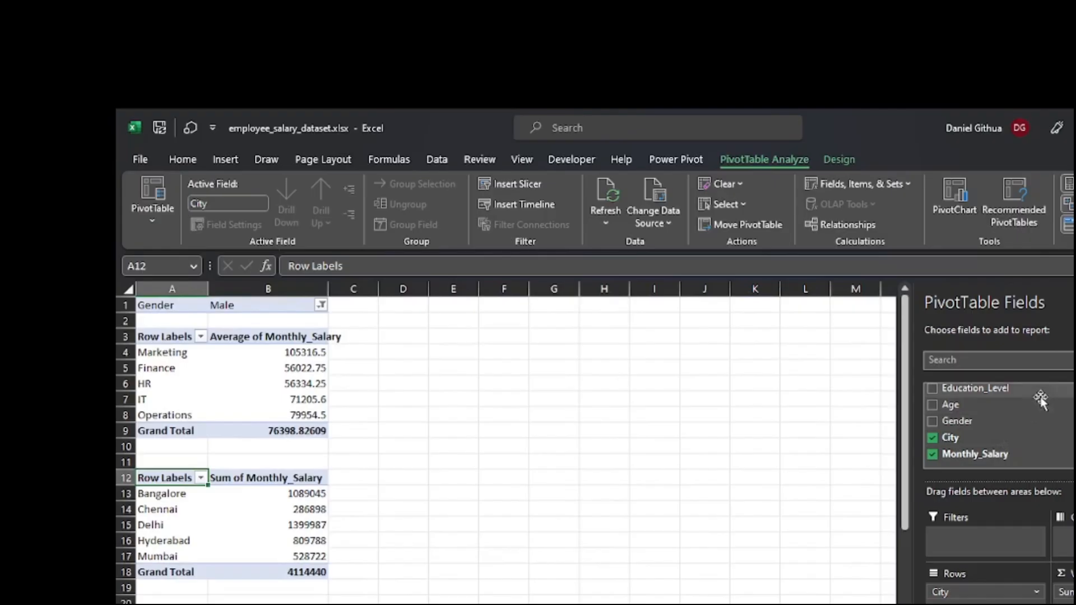
left_click_drag(1040, 397, 1012, 545)
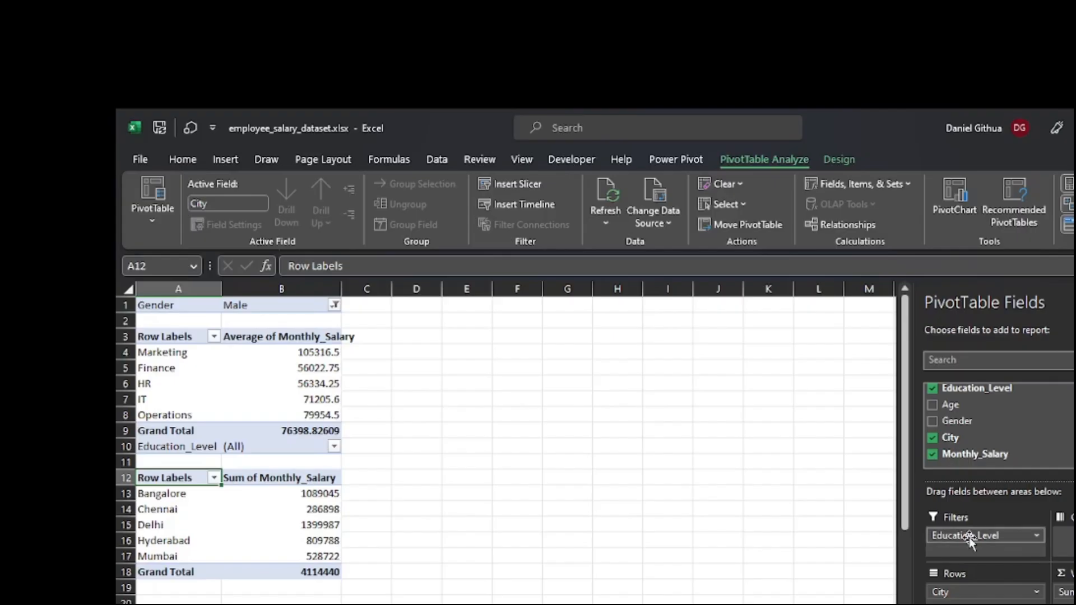
Remove the Education_Level report filter from the city PivotTable
left_click_drag(969, 537, 978, 462)
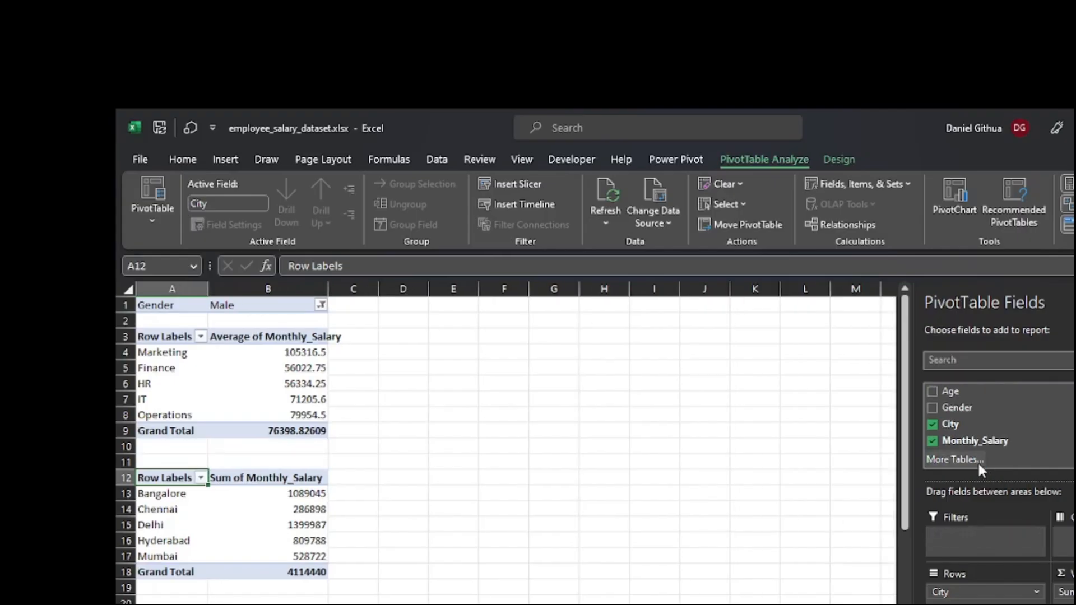
left_click(464, 523)
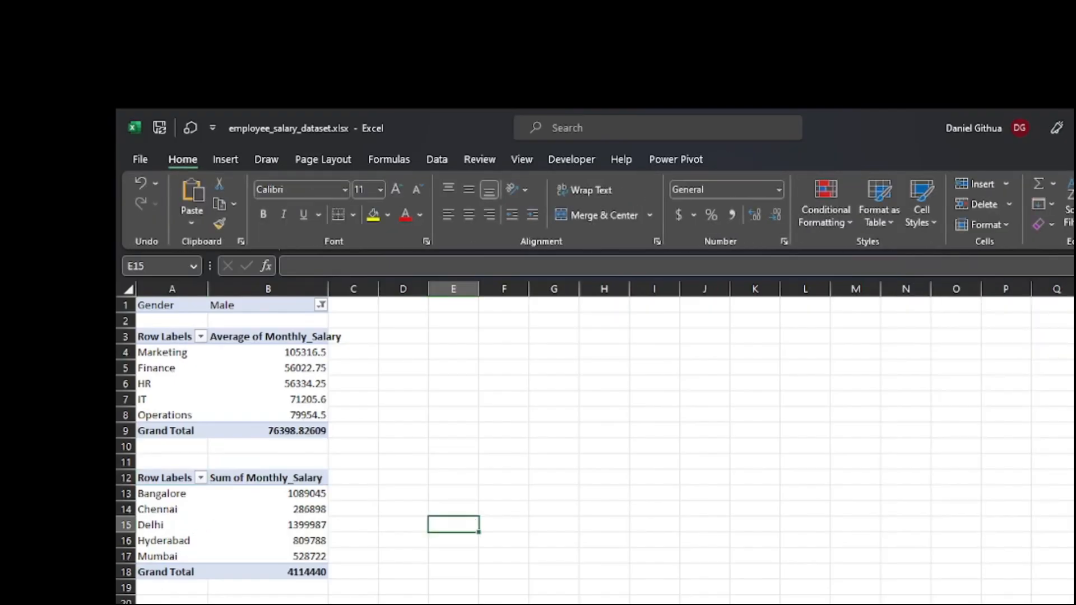
Insert a third PivotTable from the Employee_Salary_Dataset table at cell A22 of the existing Pivot Table sheet
scroll(153, 557, "down", 3)
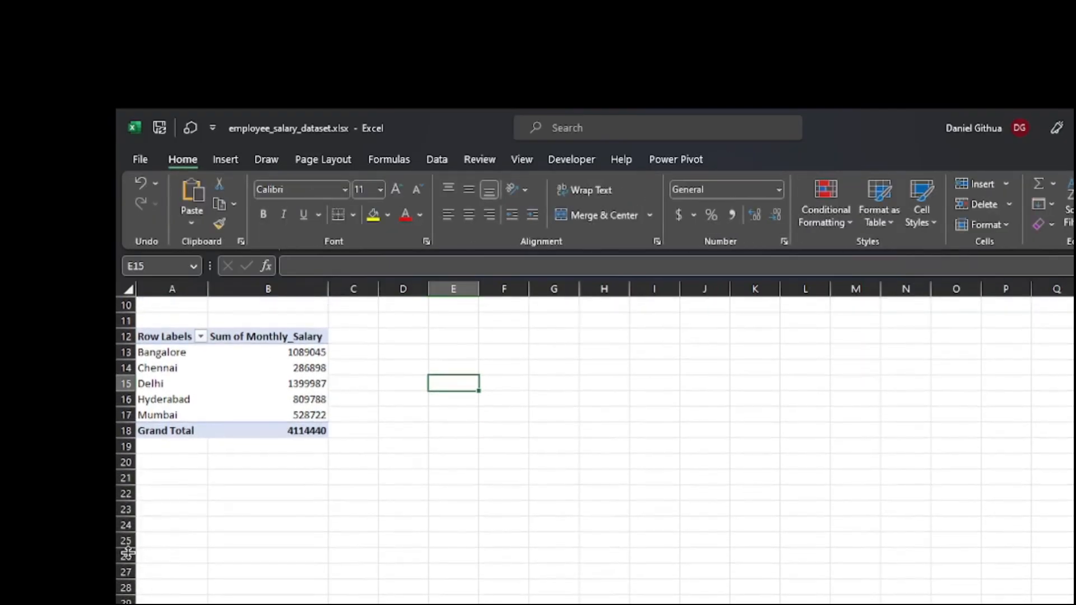
left_click(163, 480)
left_click(155, 495)
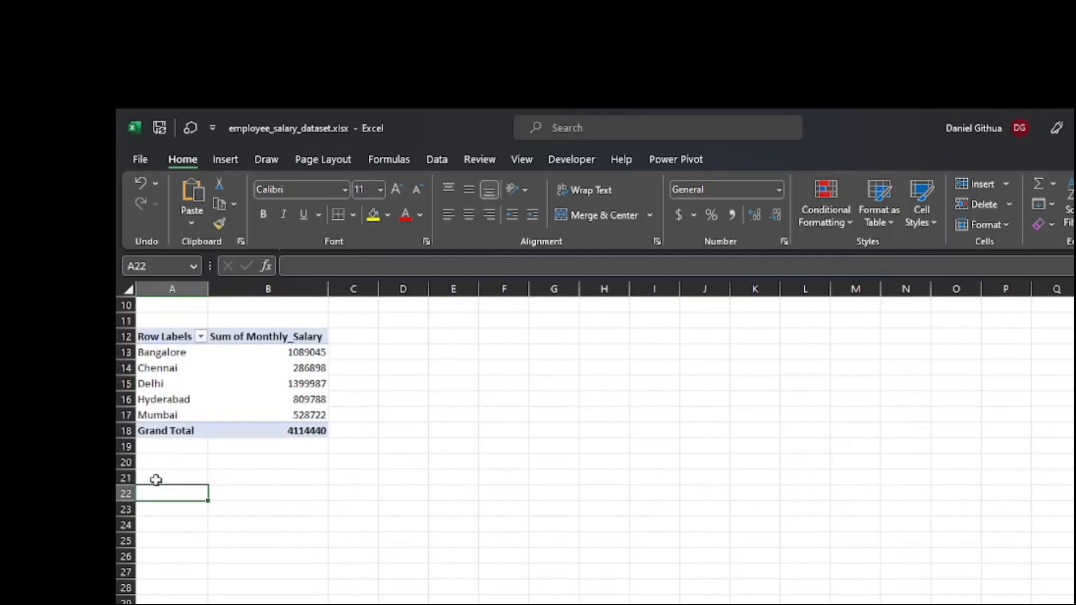
left_click(226, 159)
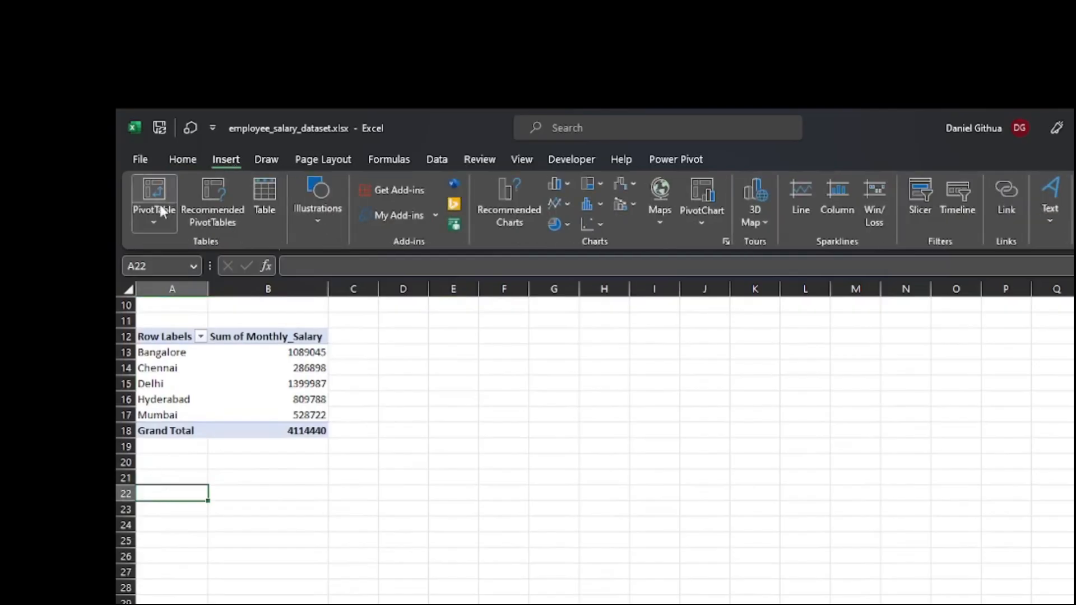
left_click(154, 226)
left_click(153, 247)
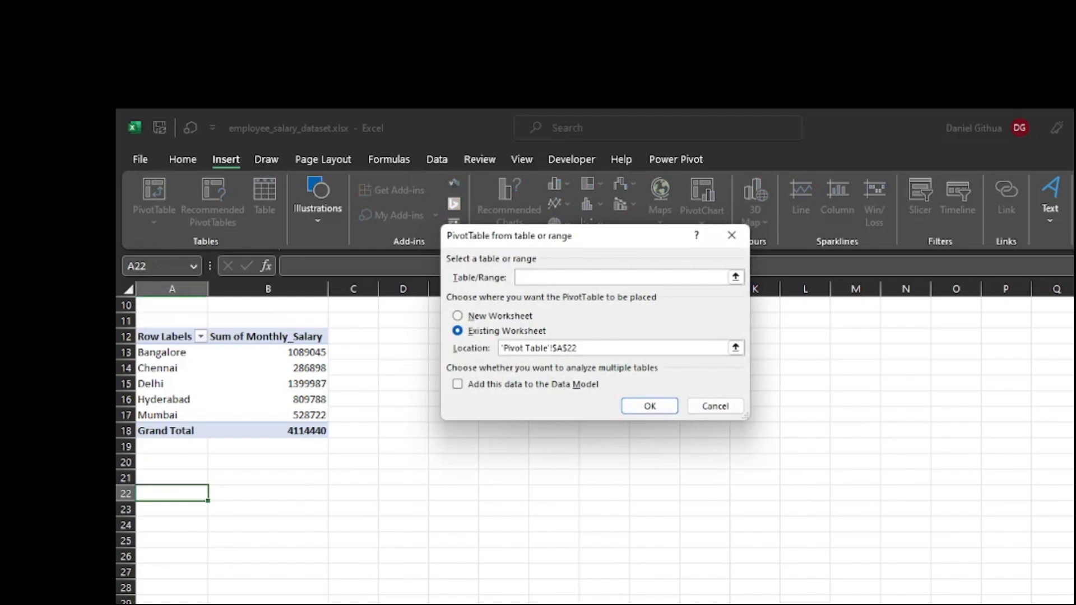
type("employee_salary_dataset")
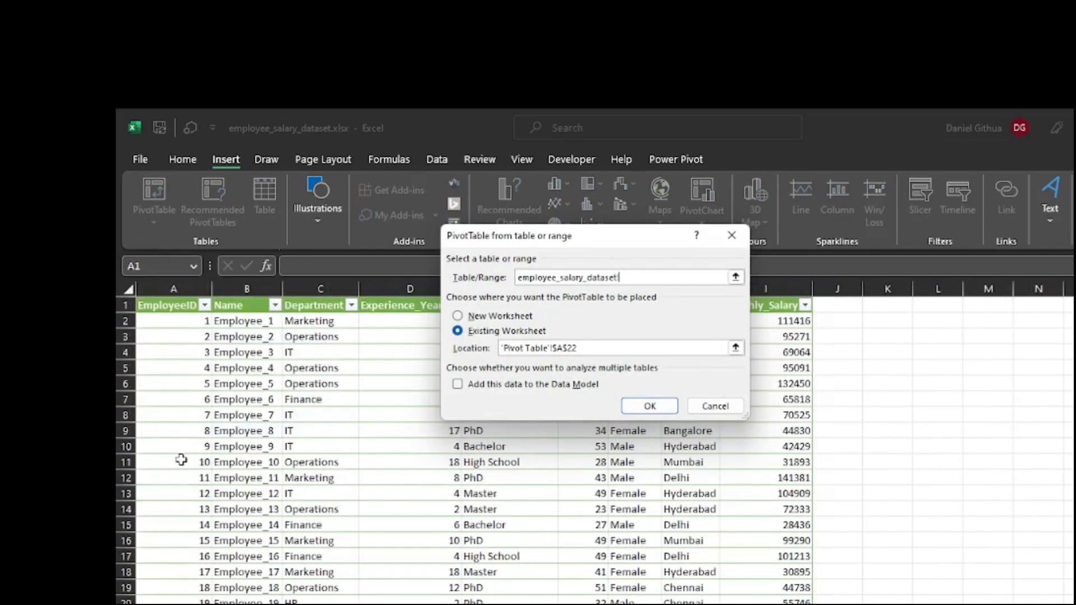
left_click(203, 402)
key("ctrl+a")
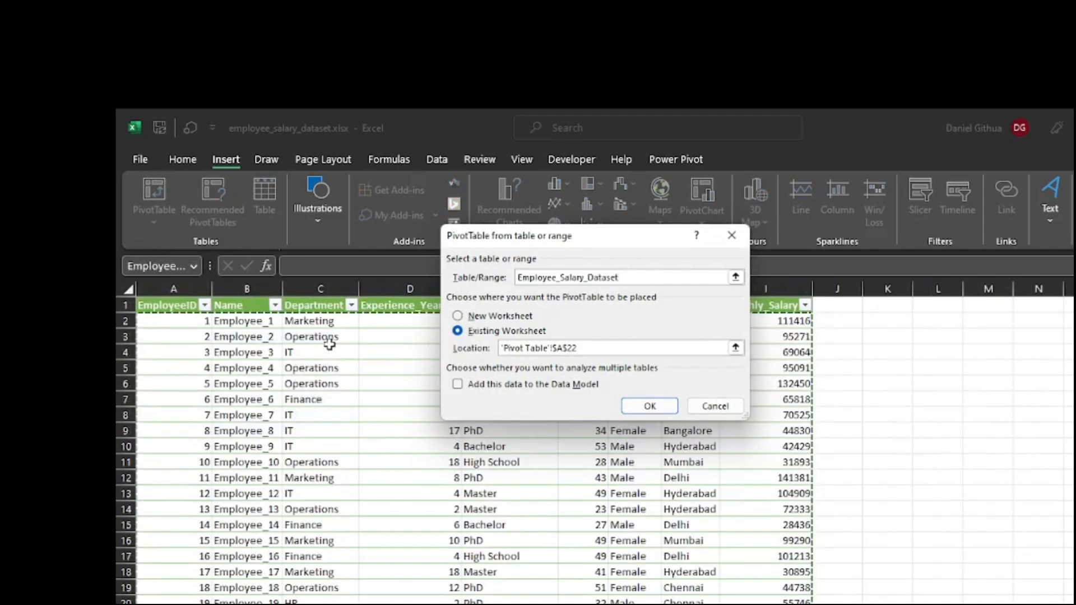
left_click(650, 406)
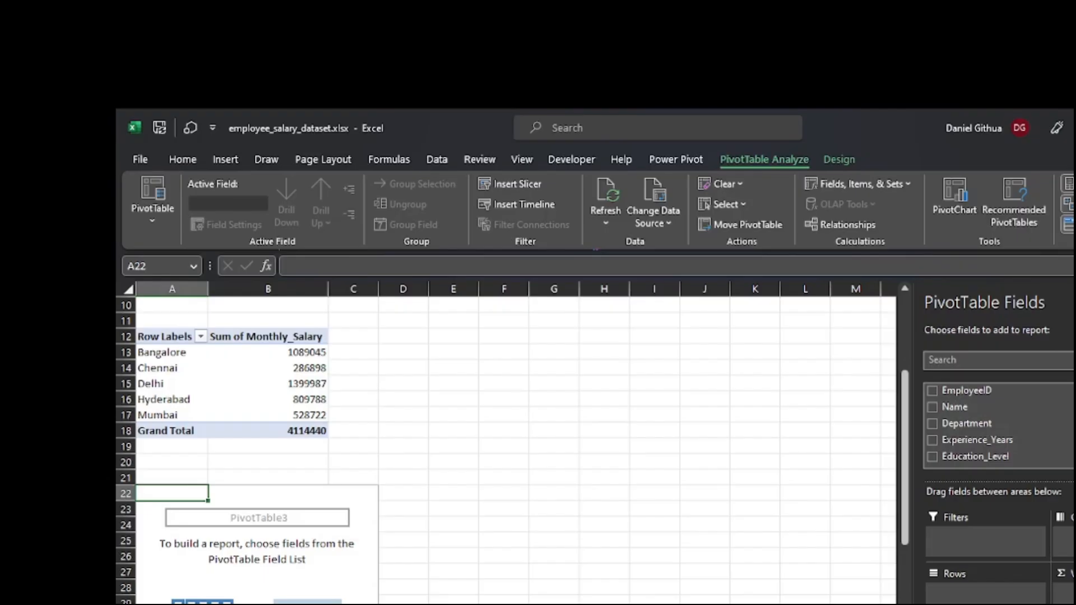
Lay out the third PivotTable with Education_Level as rows and the sum of Monthly_Salary as values
left_click_drag(975, 456, 968, 583)
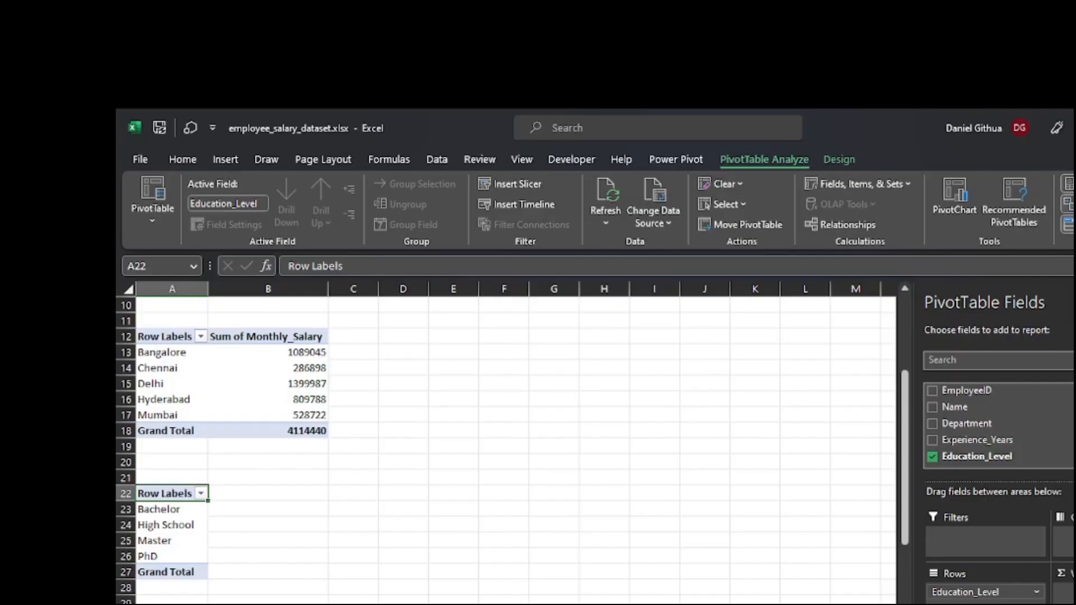
scroll(970, 423, "down", 4)
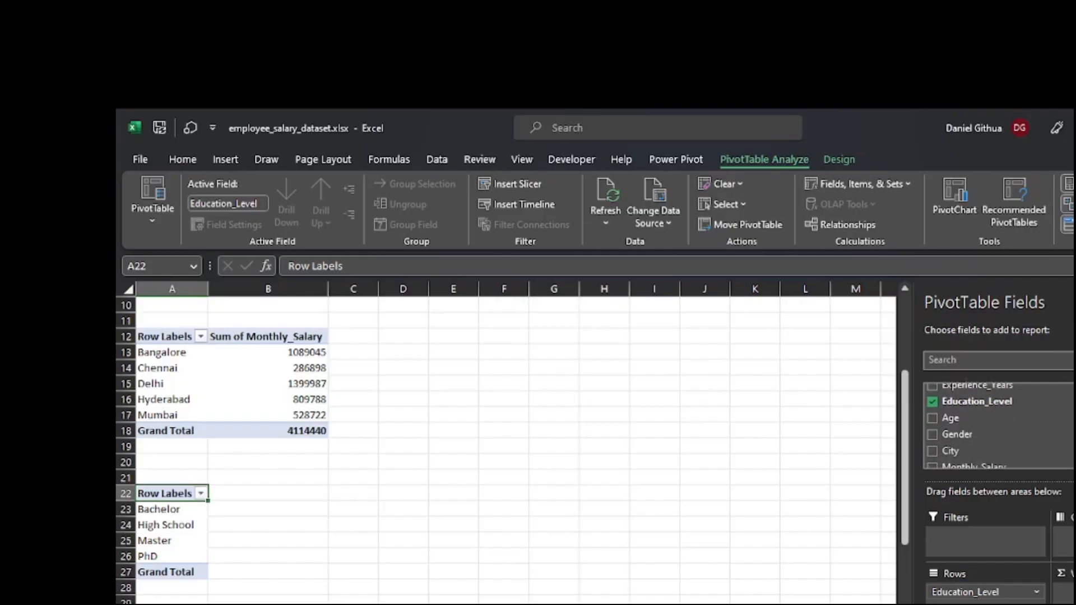
scroll(998, 426, "down", 1)
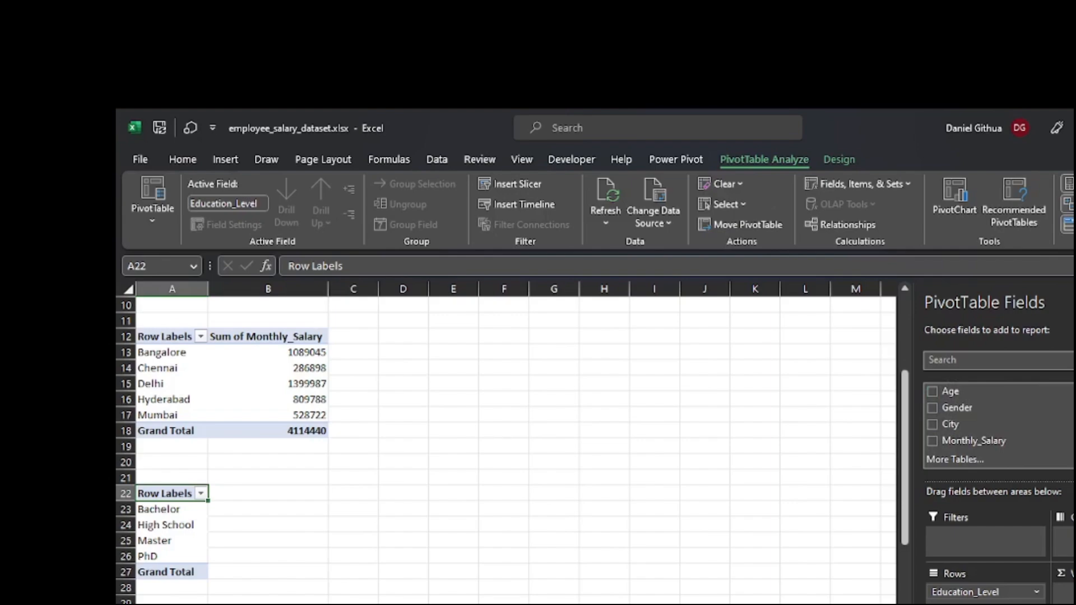
scroll(997, 426, "up", 1)
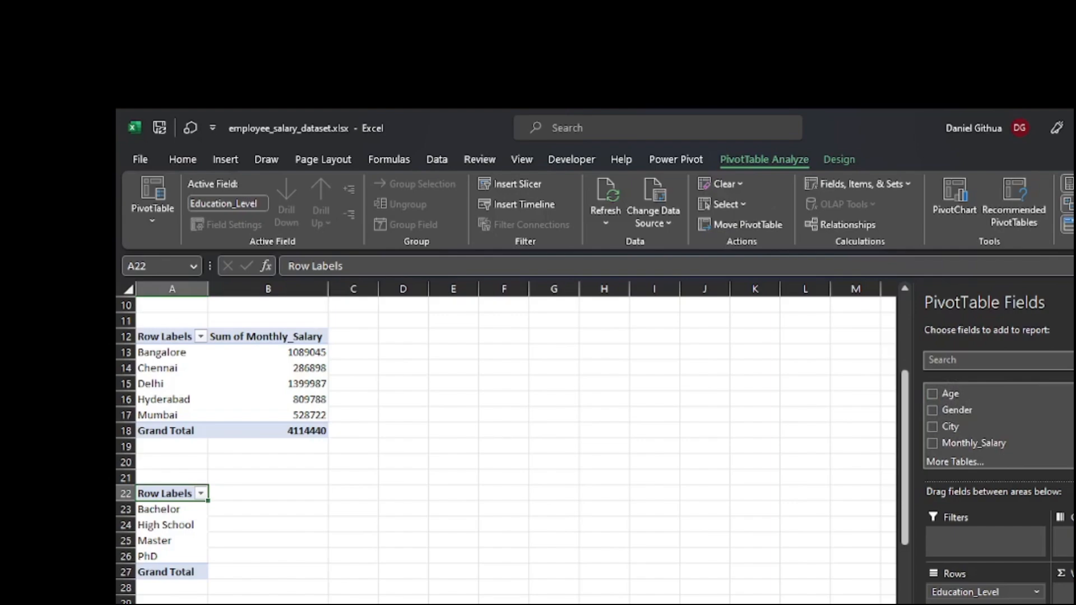
left_click_drag(1004, 447, 1065, 595)
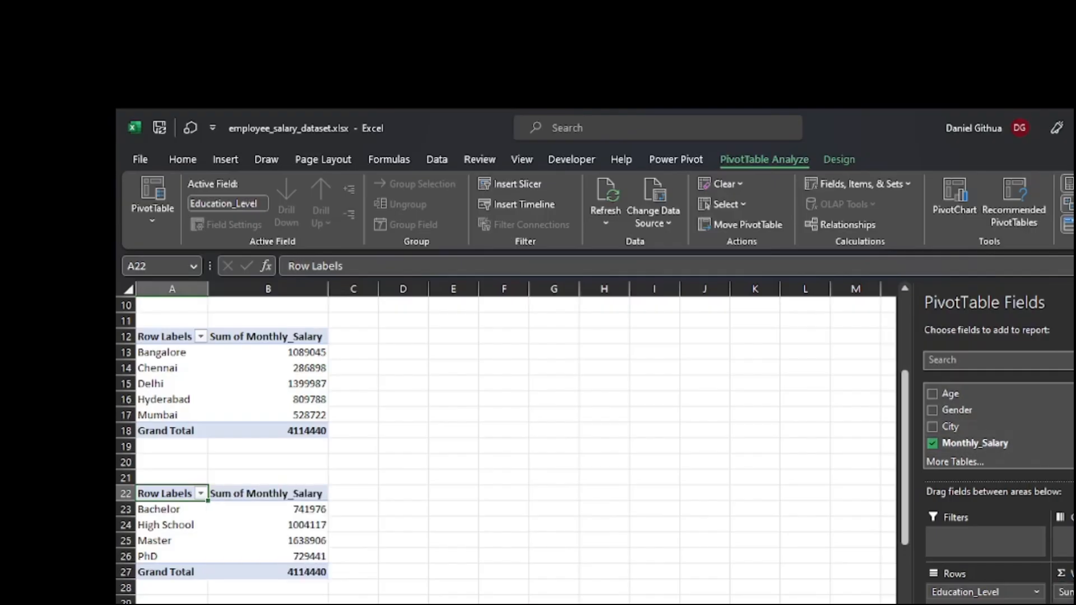
Add Department as a report filter to the education-level PivotTable and filter it to Operations
scroll(1067, 426, "up", 3)
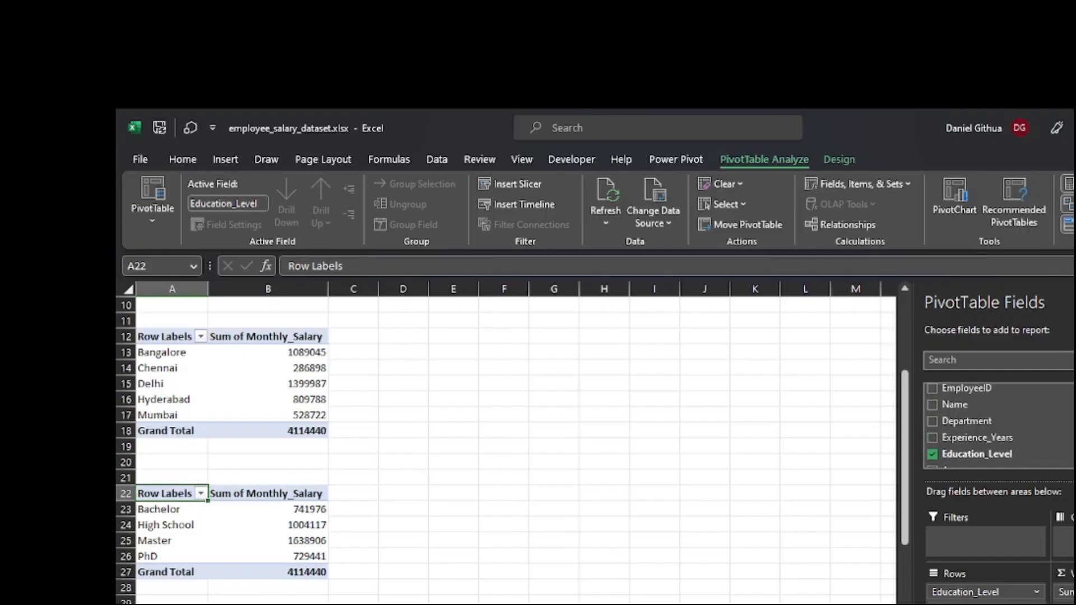
left_click_drag(1043, 421, 985, 537)
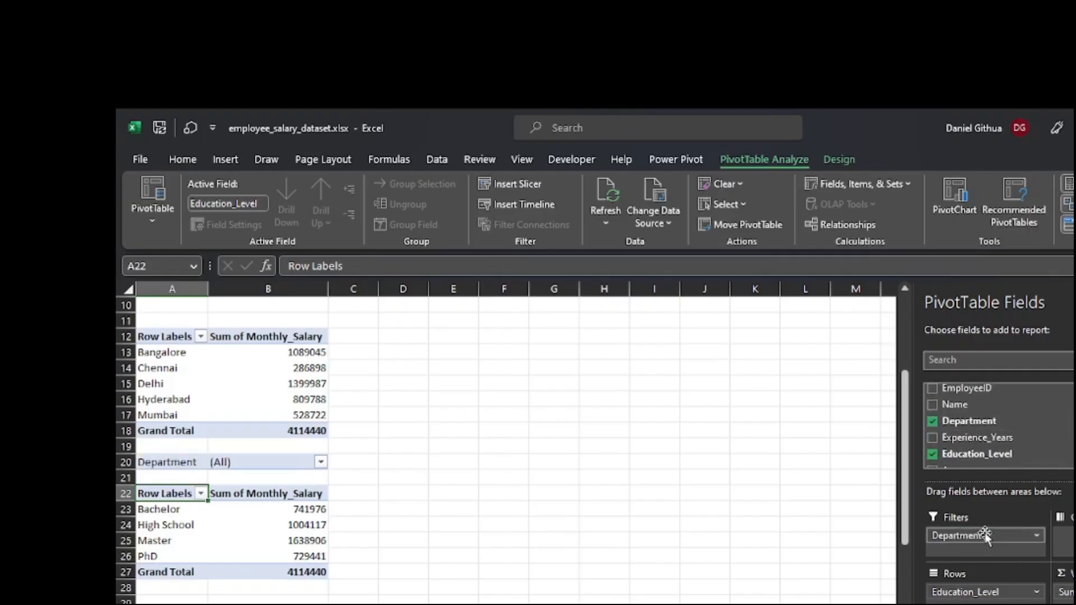
left_click(321, 462)
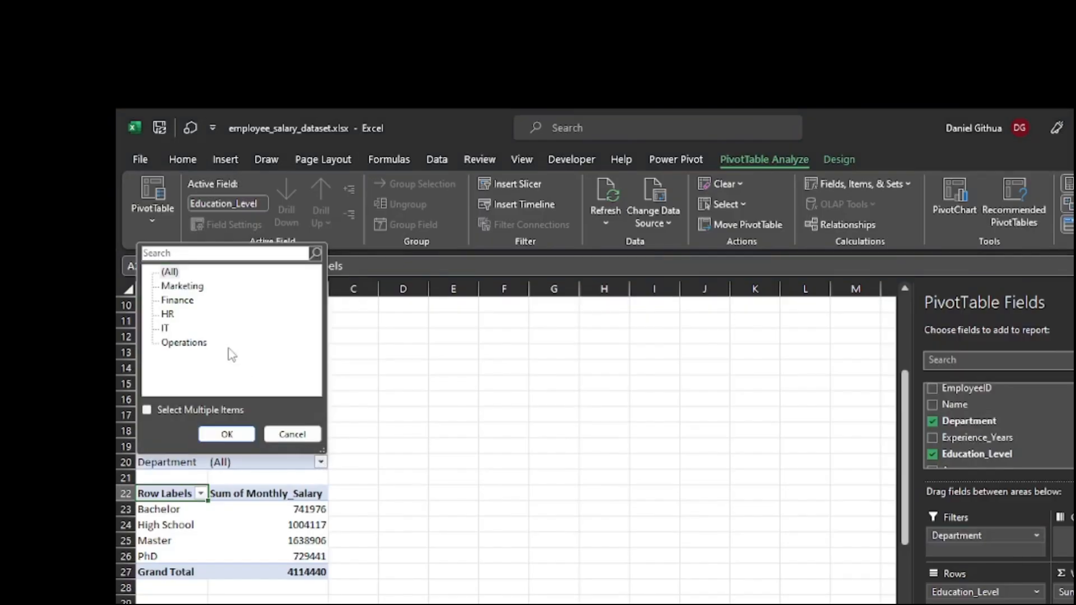
left_click(171, 342)
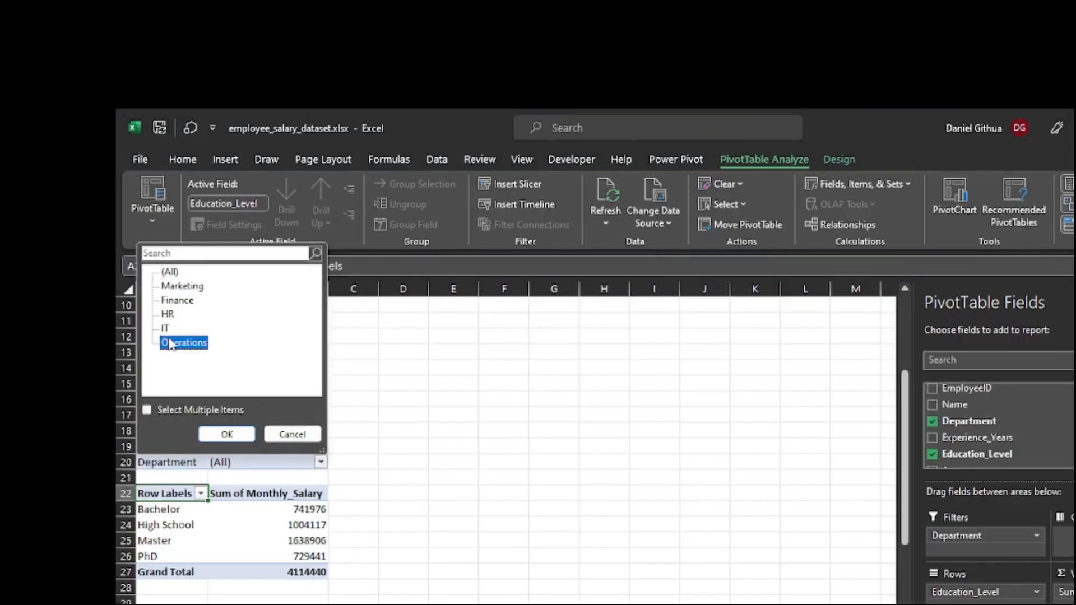
left_click(227, 434)
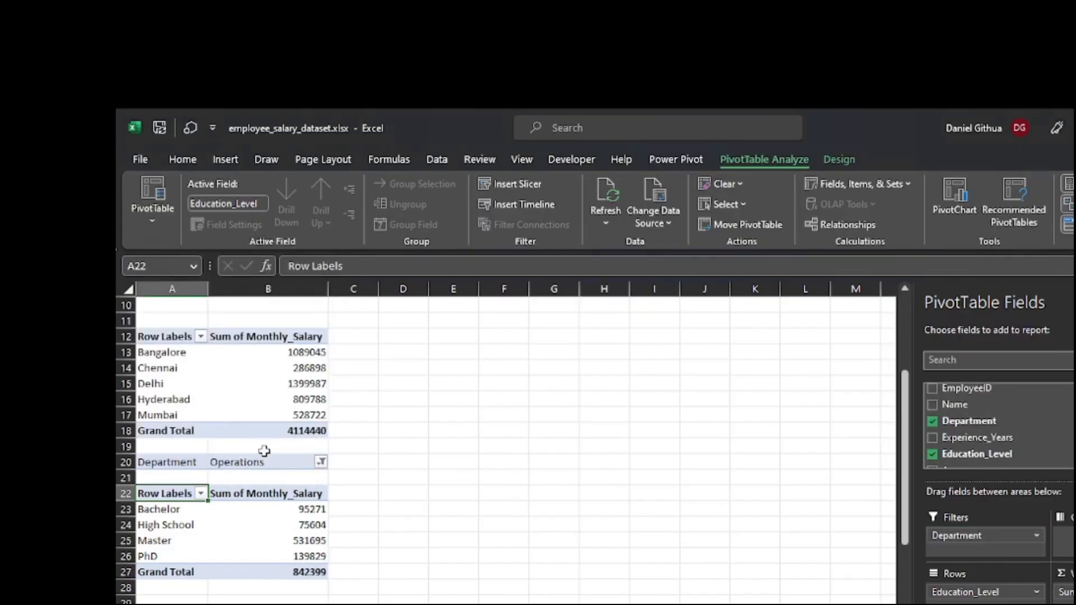
Insert a fourth PivotTable from the Employee_Salary_Dataset table at cell A31 of the existing Pivot Table sheet
mouse_move(289, 522)
scroll(333, 522, "down", 2)
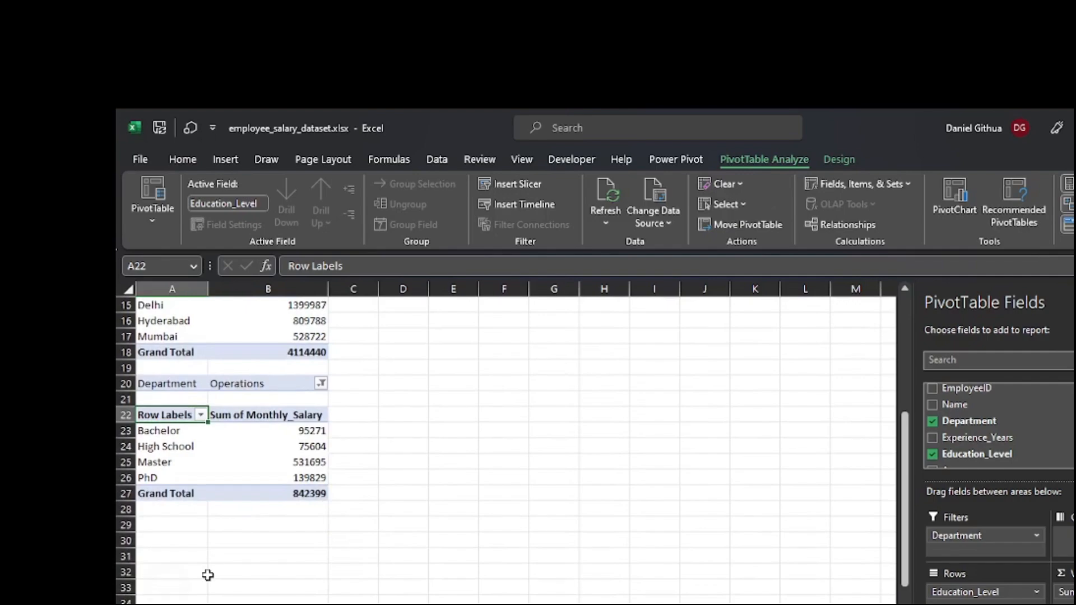
scroll(201, 549, "down", 1)
left_click(186, 509)
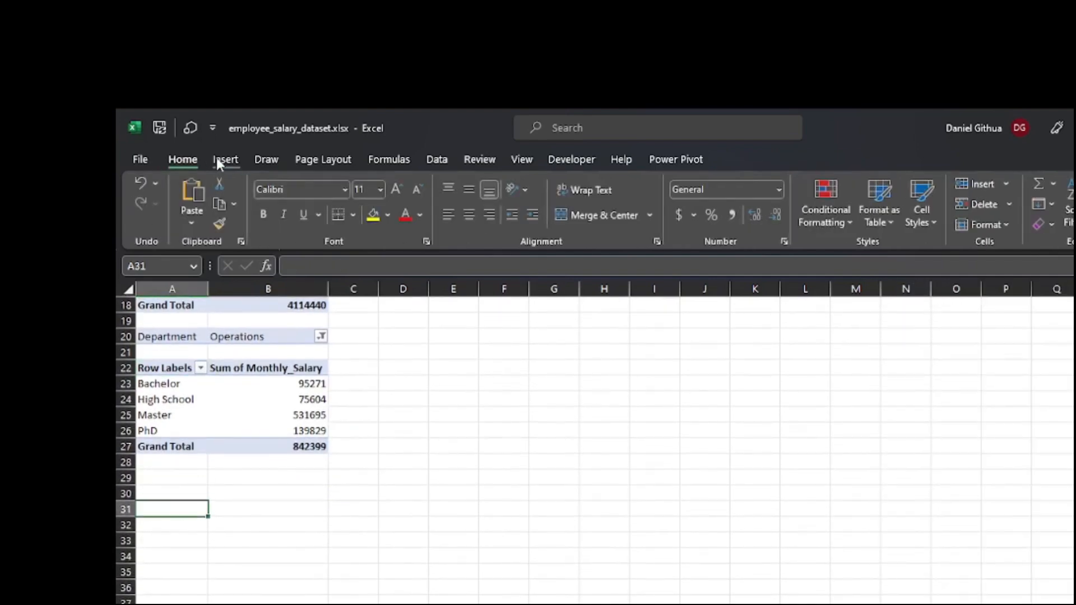
left_click(224, 160)
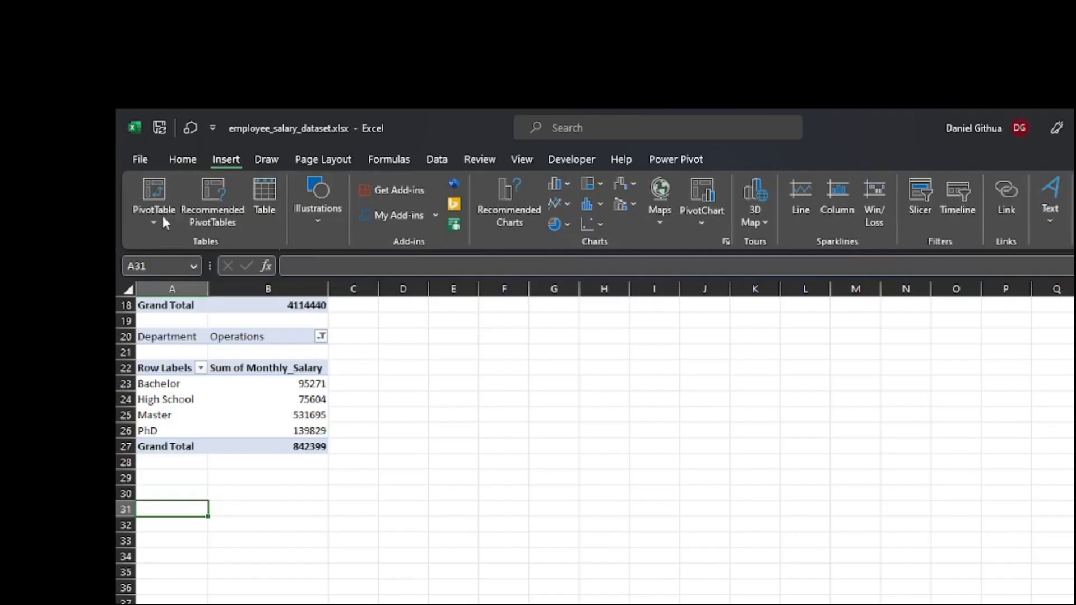
left_click(153, 228)
left_click(179, 254)
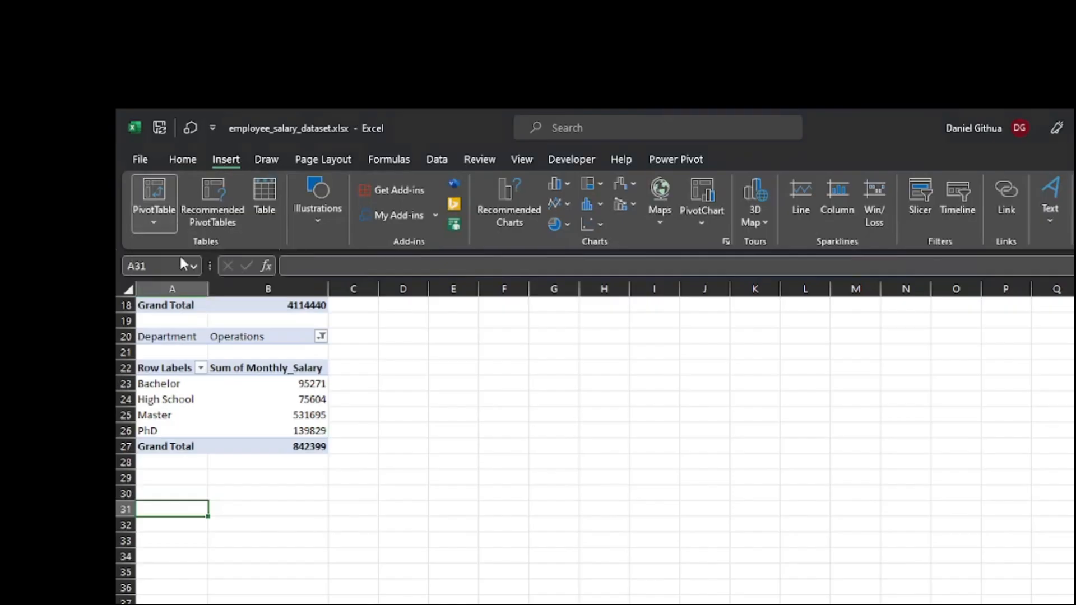
left_click(241, 604)
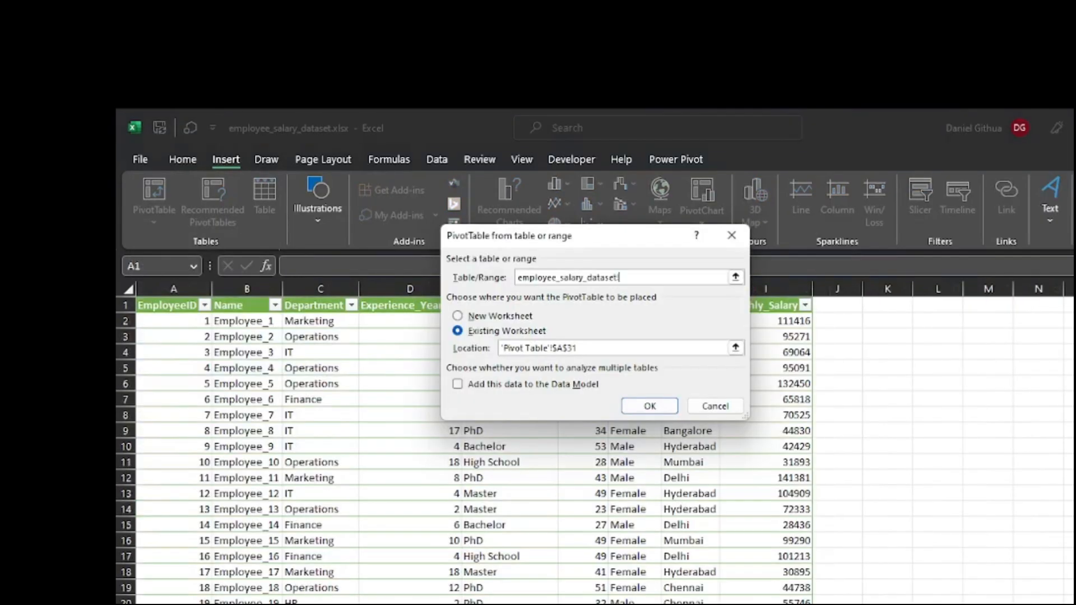
left_click(193, 352)
key("ctrl+a")
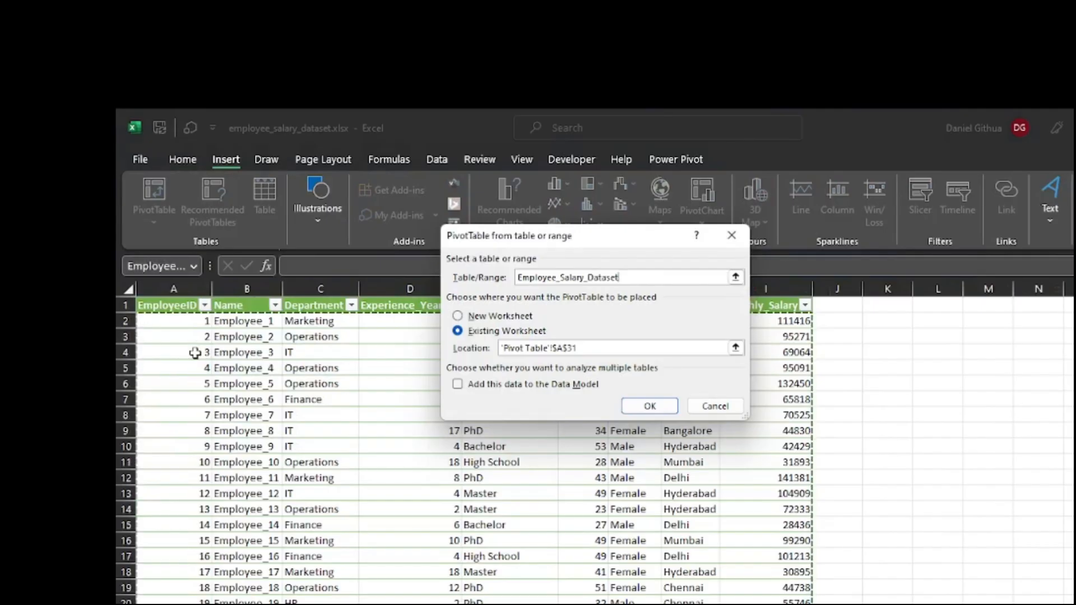
left_click(656, 407)
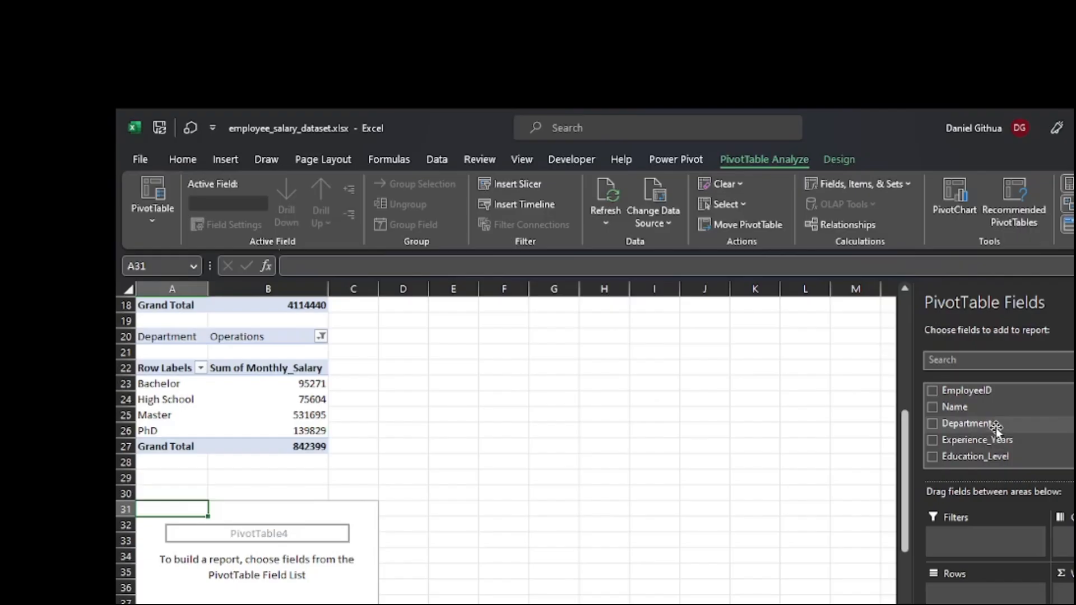
Lay out the fourth PivotTable with Department as rows and the count of Education_Level as values
left_click_drag(996, 429, 985, 589)
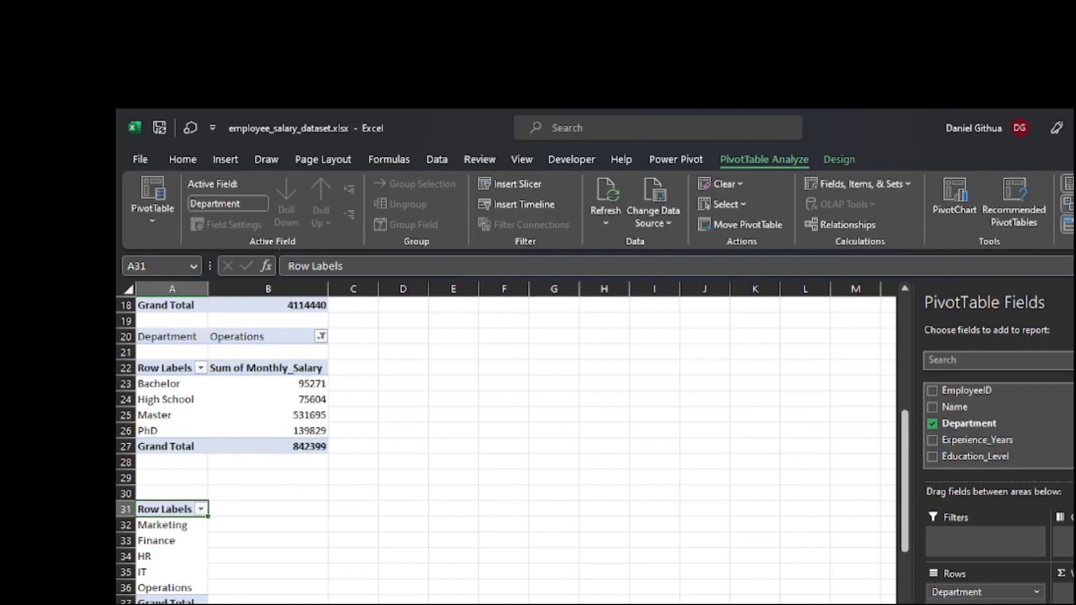
scroll(975, 426, "down", 3)
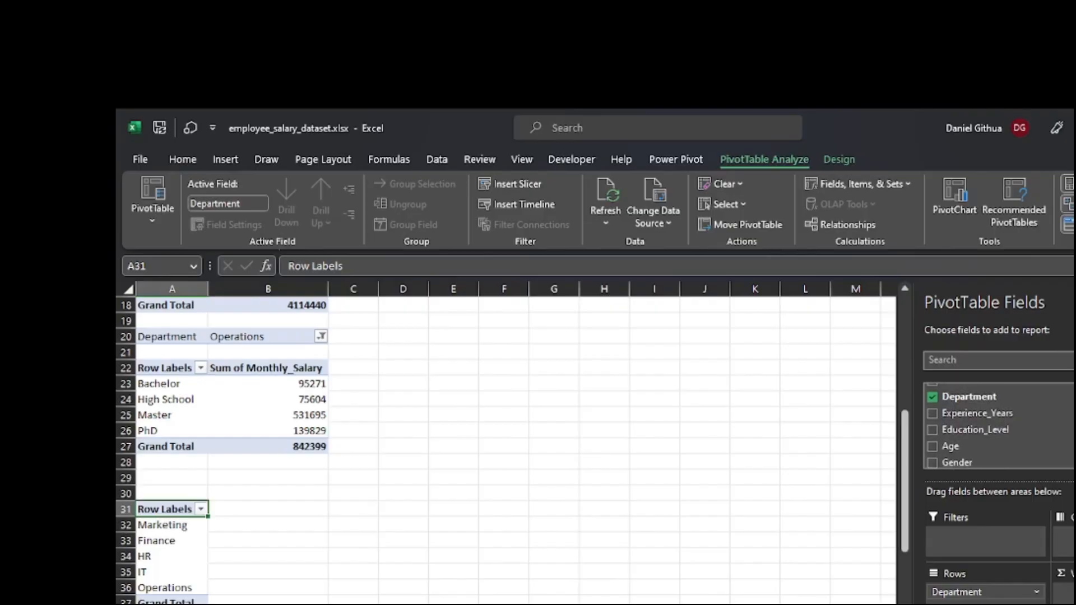
scroll(987, 426, "down", 1)
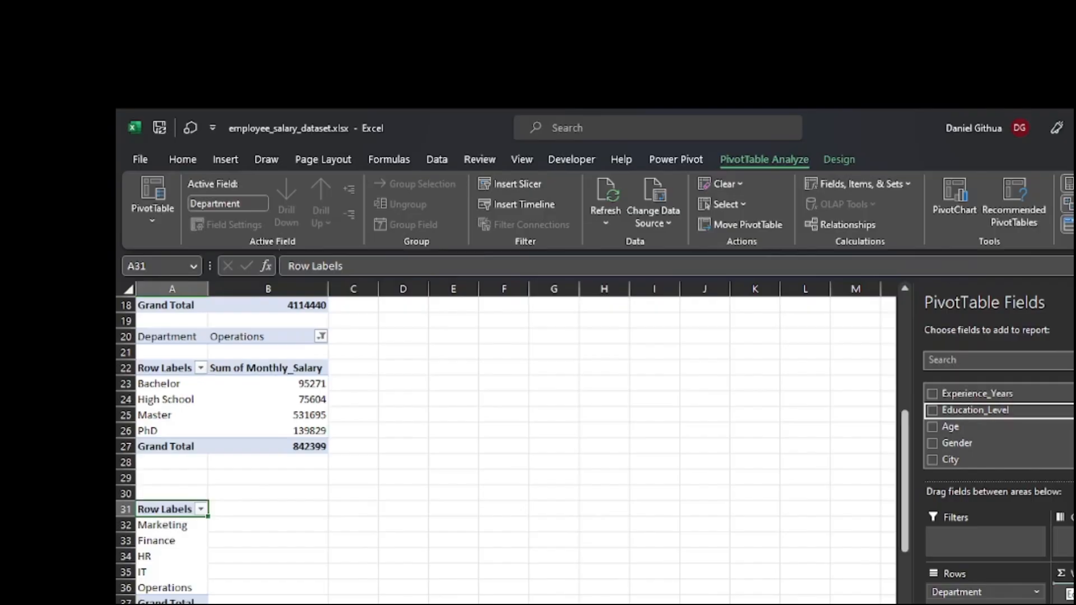
left_click(932, 410)
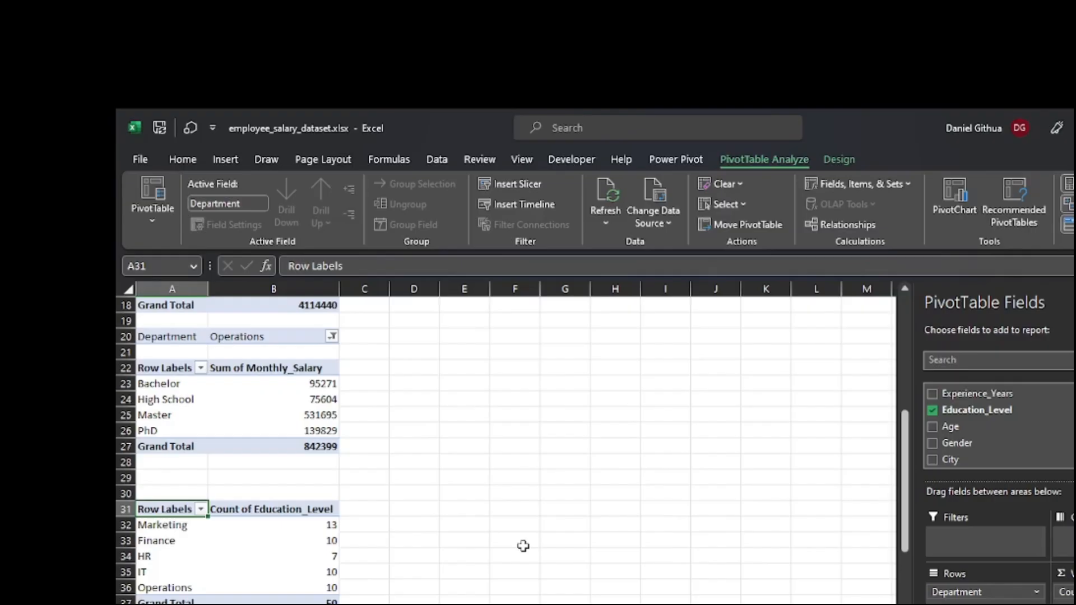
Insert slicers for Department, Education_Level, Gender and City from the average-salary-by-department PivotTable
scroll(523, 546, "up", 6)
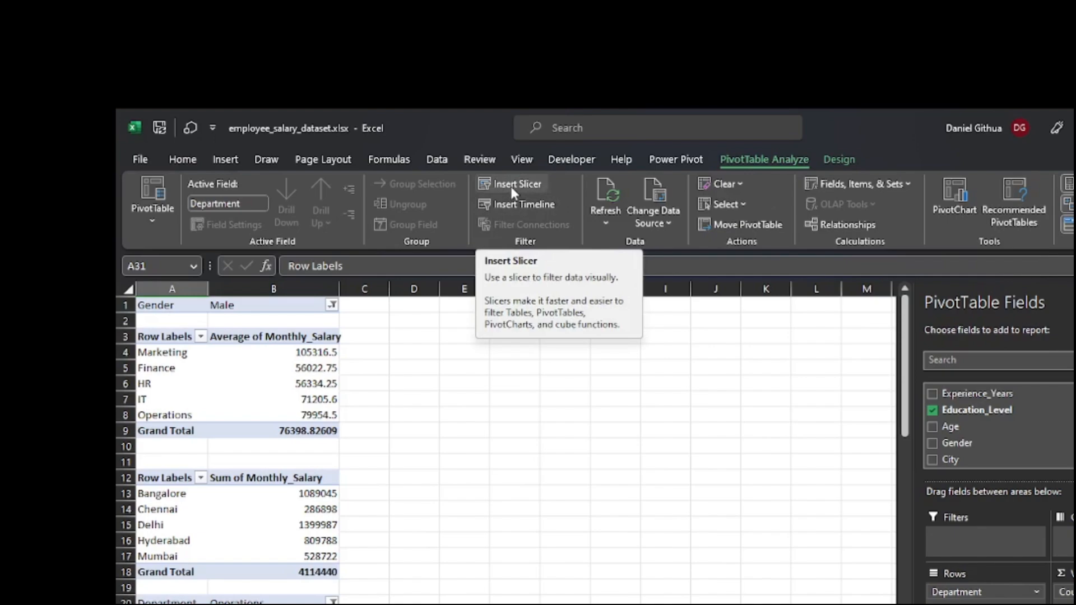
left_click(440, 326)
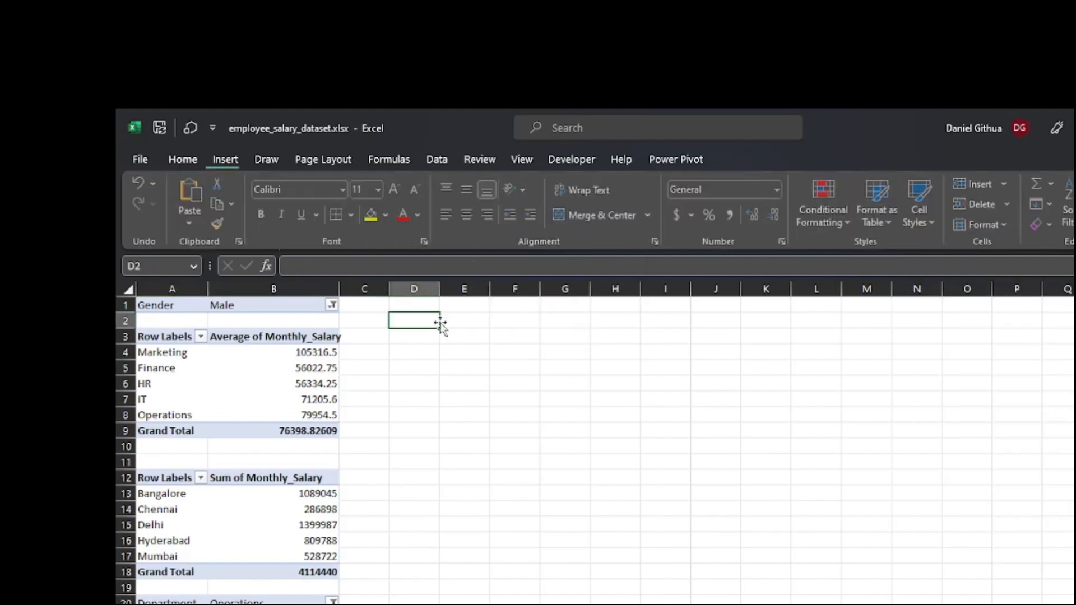
left_click(273, 381)
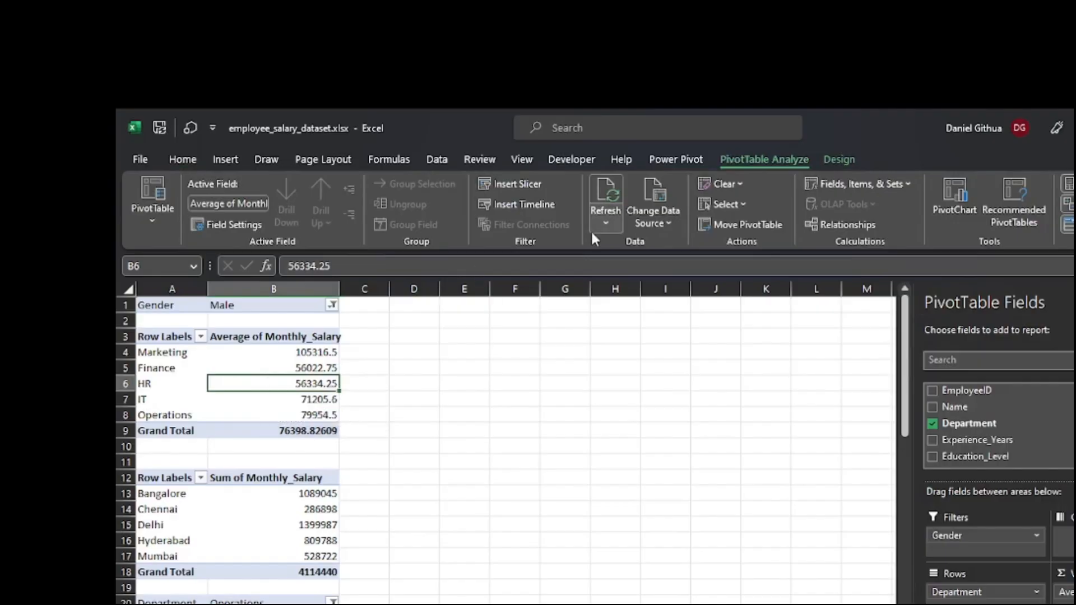
left_click(514, 188)
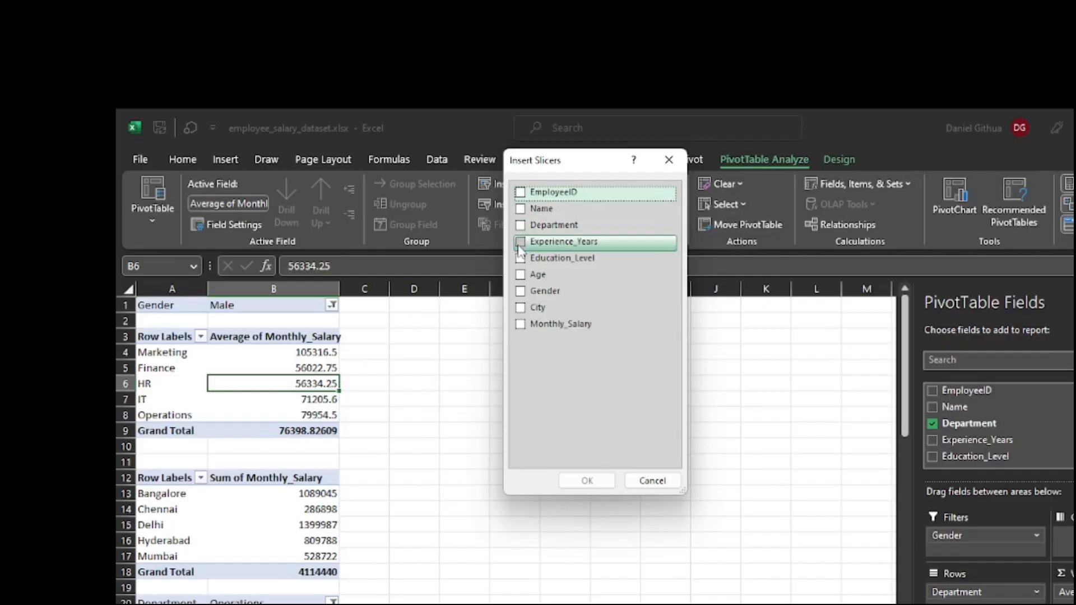
left_click(520, 227)
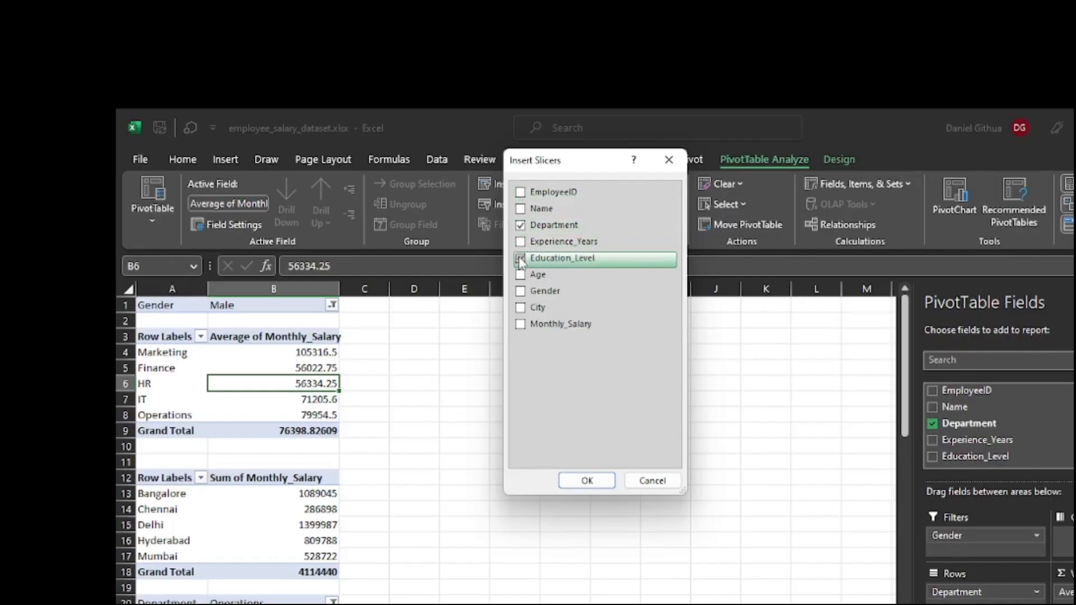
left_click(520, 296)
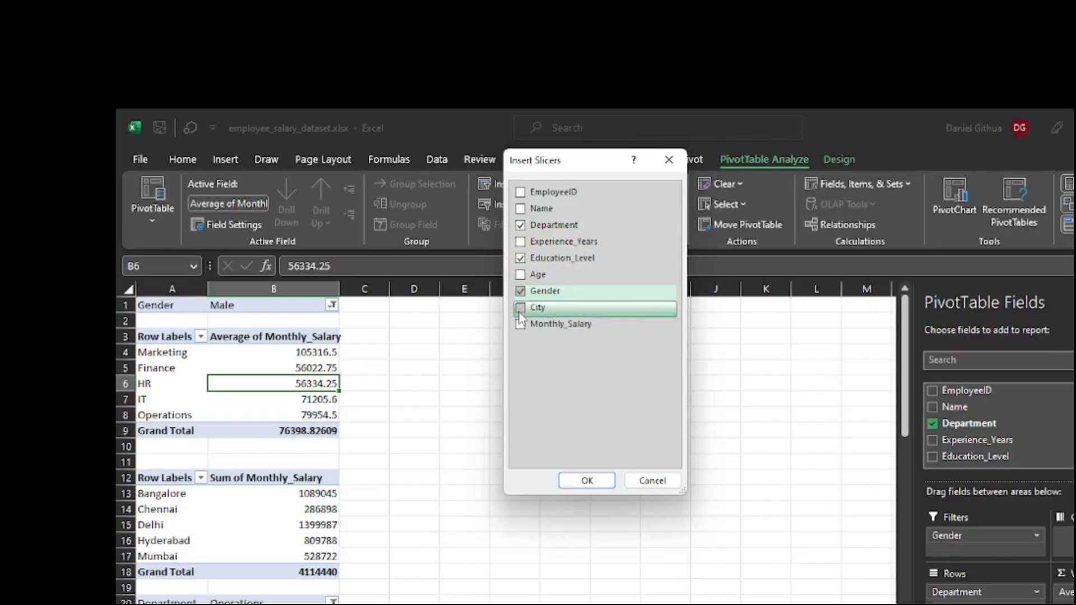
left_click(520, 308)
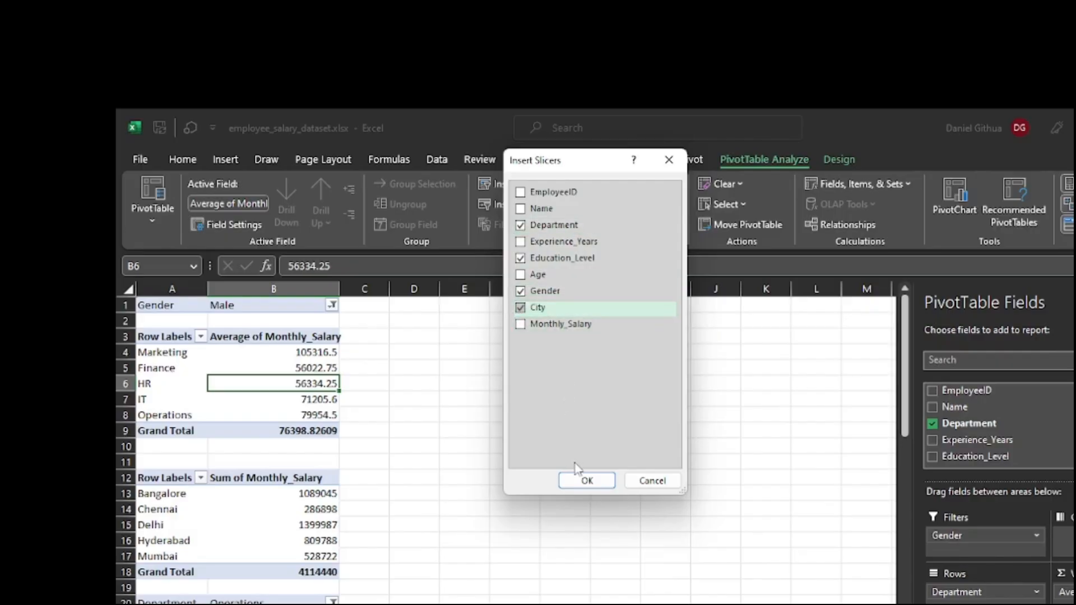
left_click(581, 478)
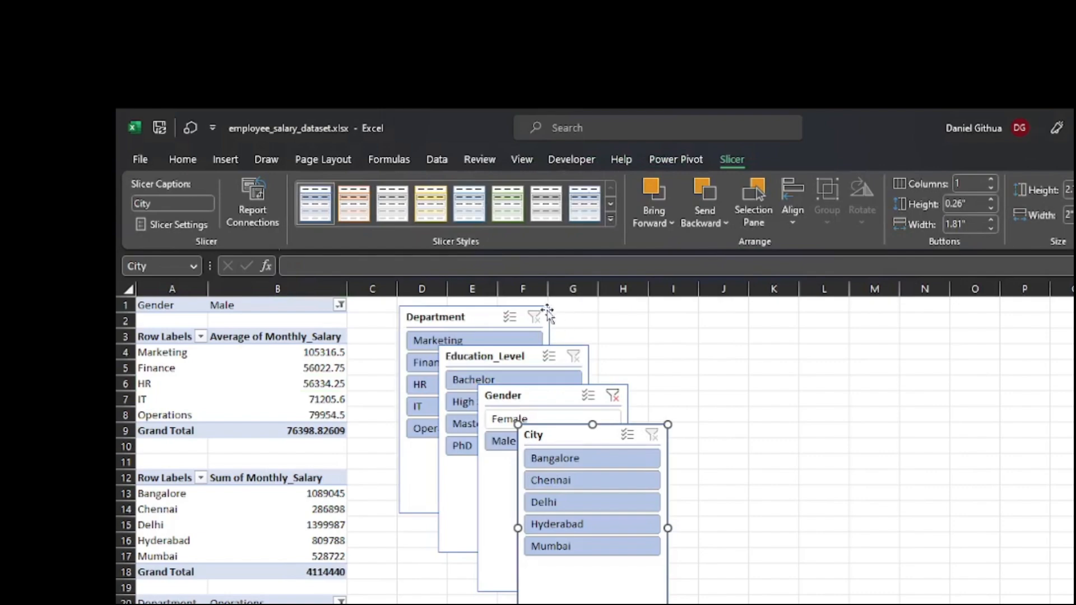
Spread the Education_Level, Gender and City slicers in one row beside the Department slicer, with Education_Level directly adjacent to it
left_click_drag(588, 356, 736, 312)
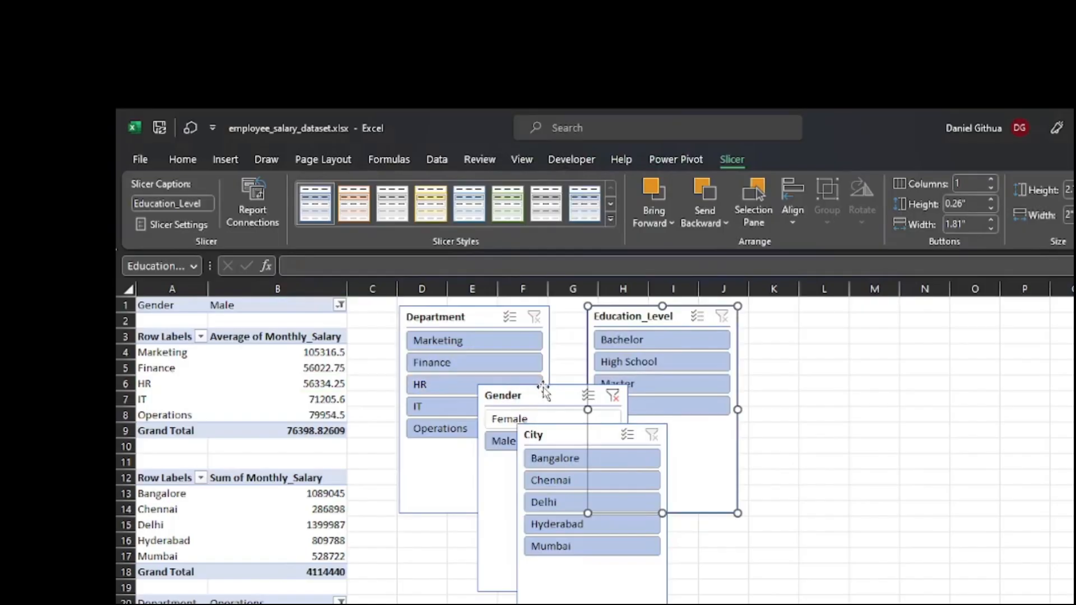
left_click_drag(542, 391, 819, 307)
left_click_drag(572, 434, 965, 318)
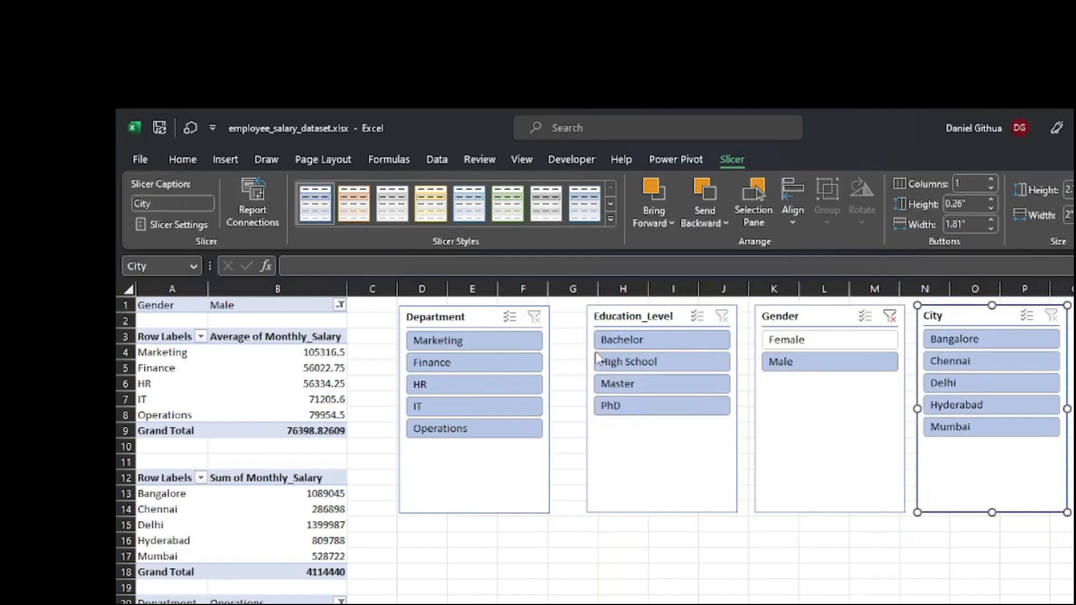
left_click(593, 309)
left_click_drag(593, 310, 562, 311)
Shorten the Department and Education_Level slicers so both end at about row 10
left_click(444, 501)
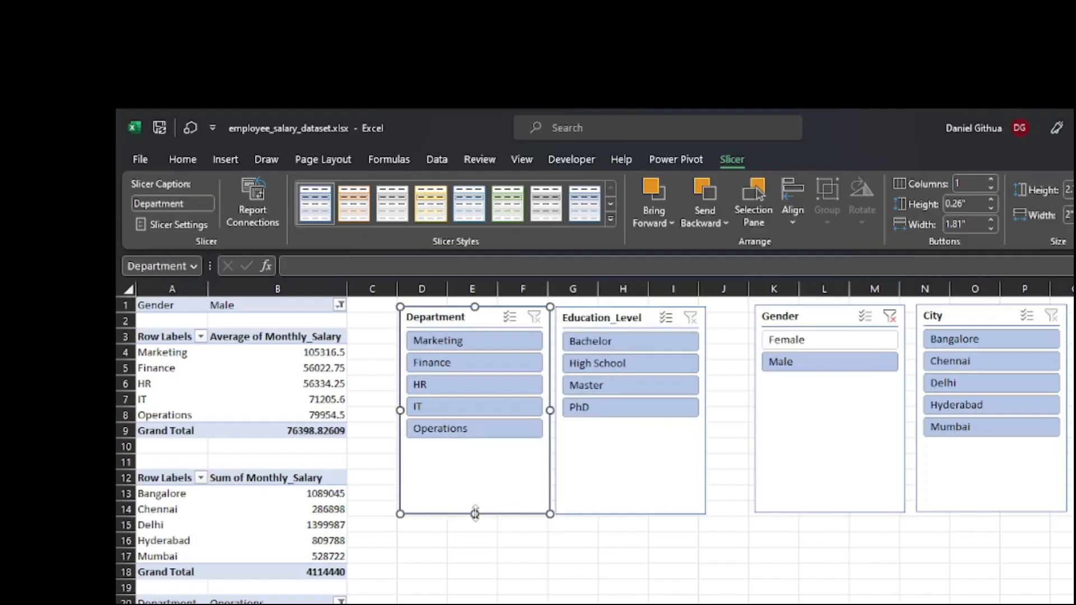
left_click_drag(474, 513, 494, 451)
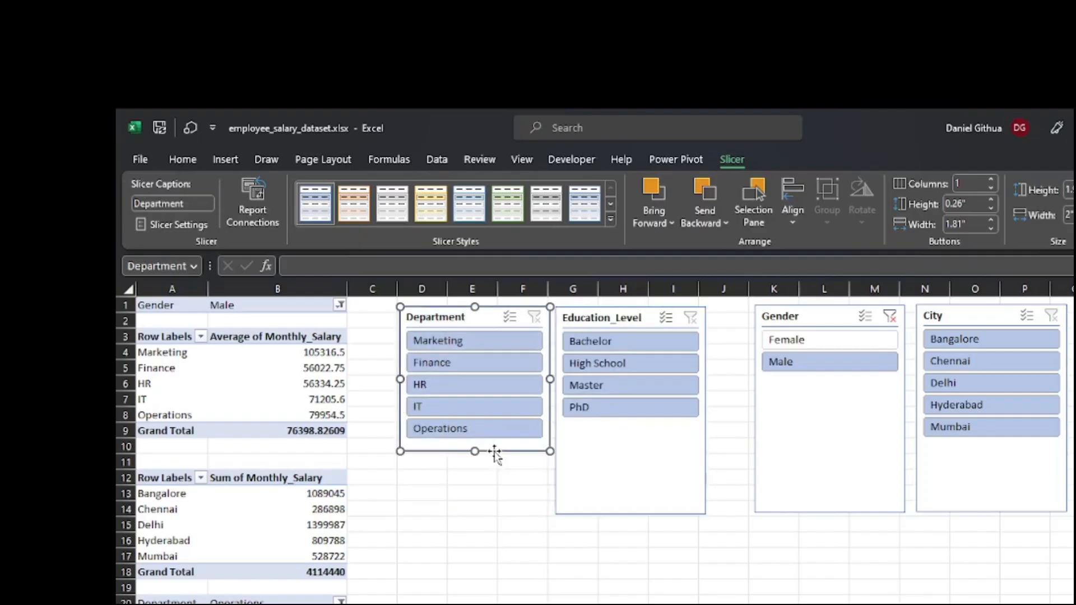
left_click(608, 493)
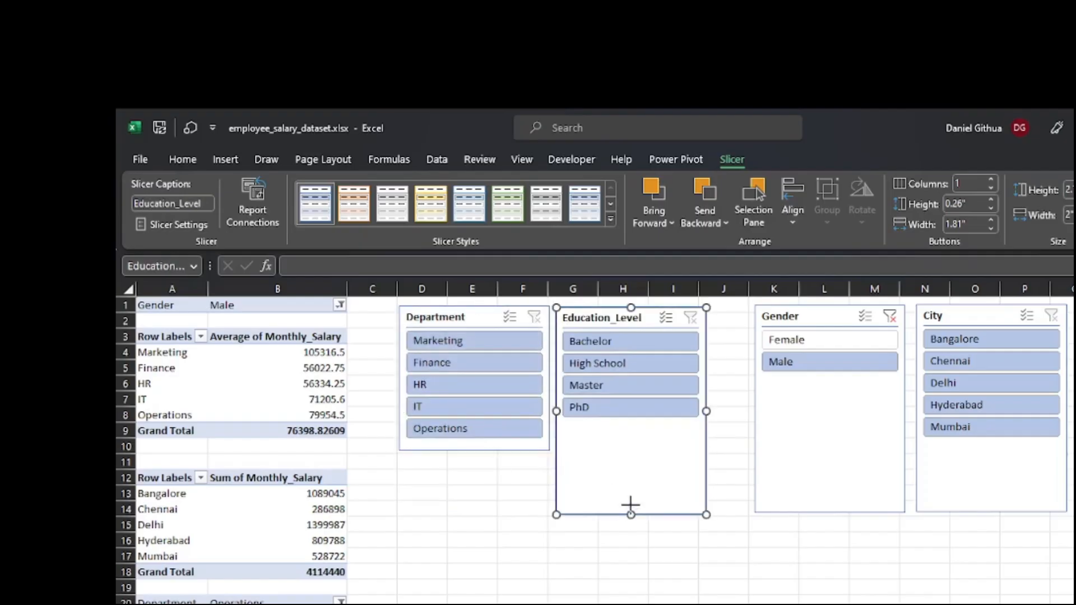
left_click_drag(630, 505, 631, 450)
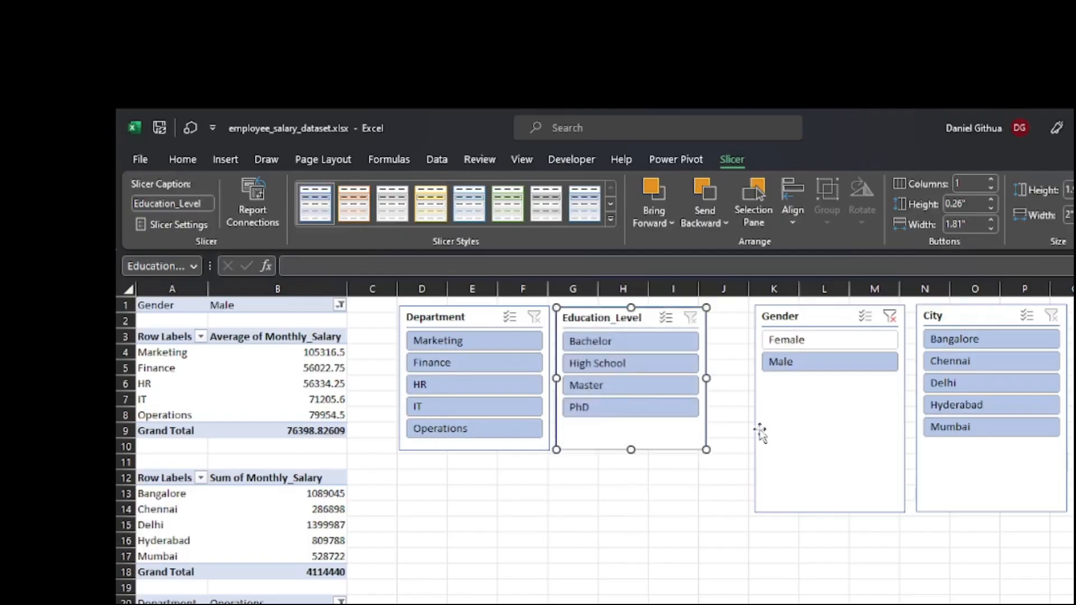
Shorten the Gender slicer to about row 10 and place it right beside the Education_Level slicer
left_click(782, 465)
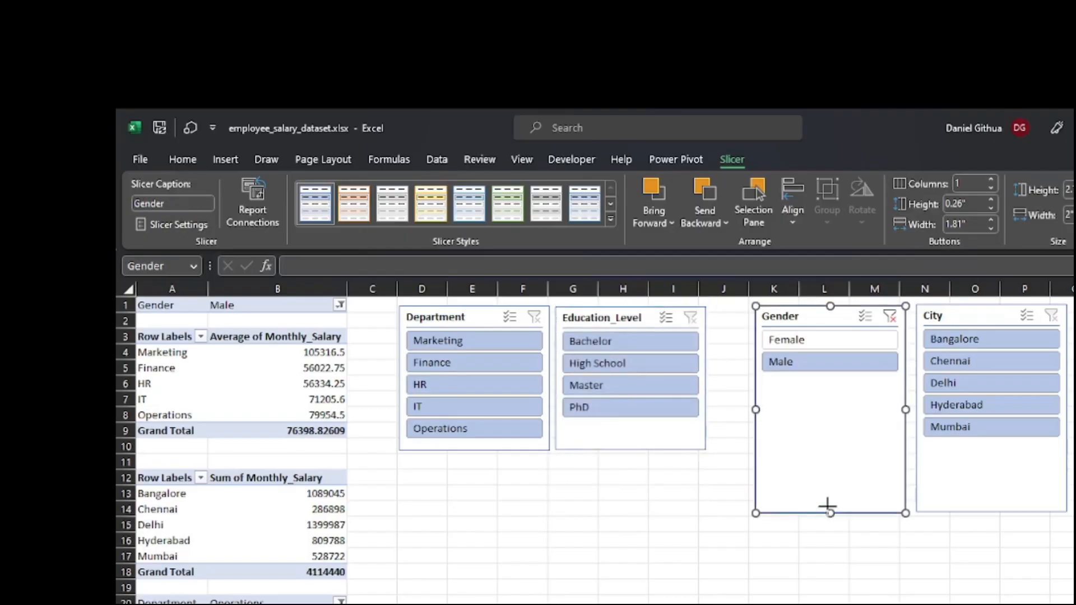
left_click_drag(827, 506, 828, 454)
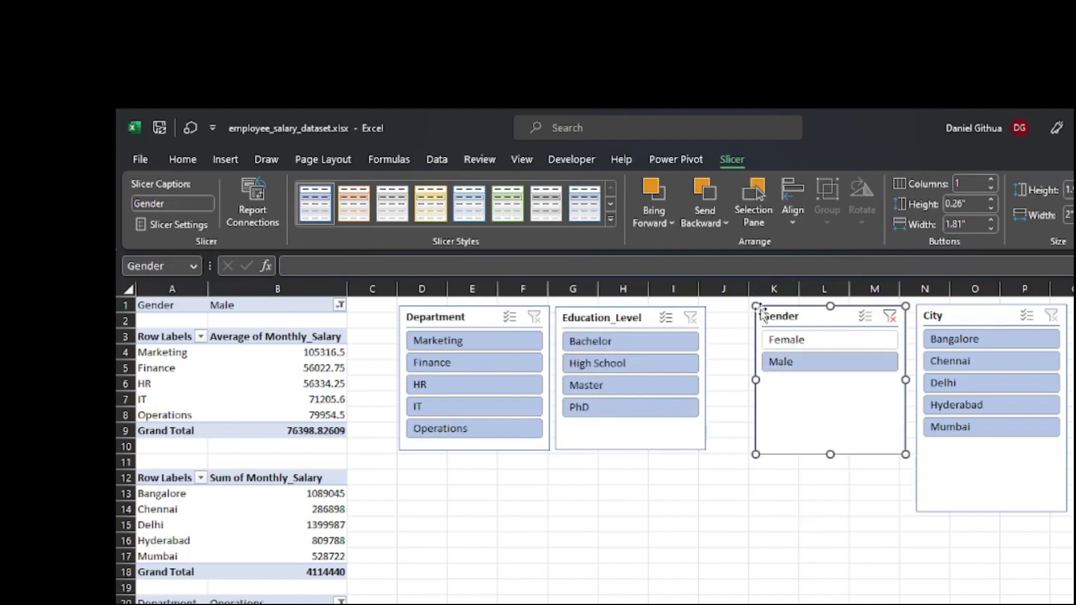
left_click_drag(762, 312, 722, 312)
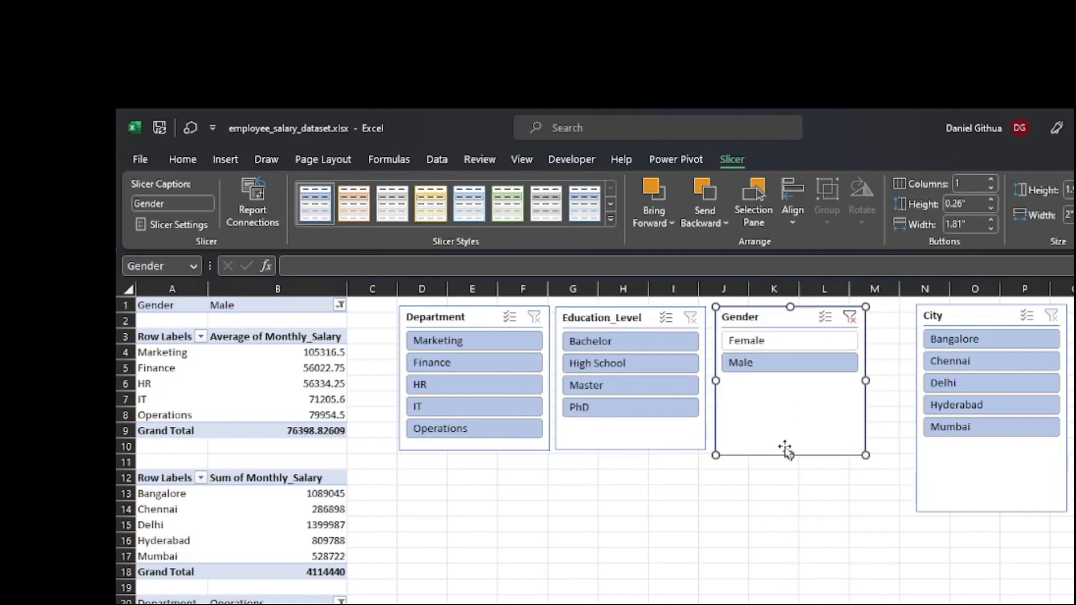
left_click_drag(789, 454, 789, 449)
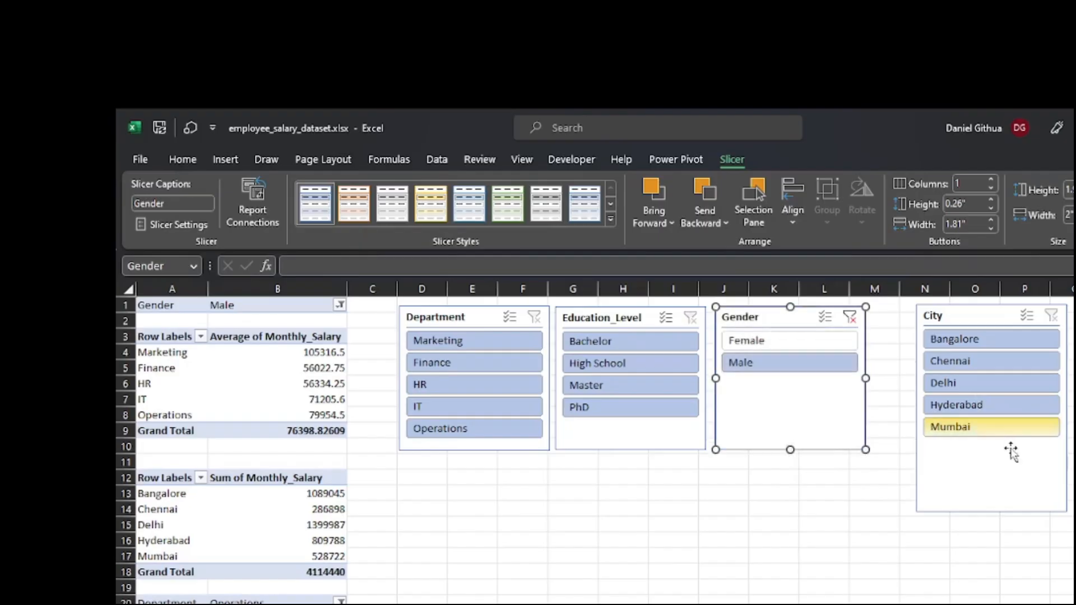
Shorten the City slicer to about row 10 and place it right beside the Gender slicer
left_click(1028, 492)
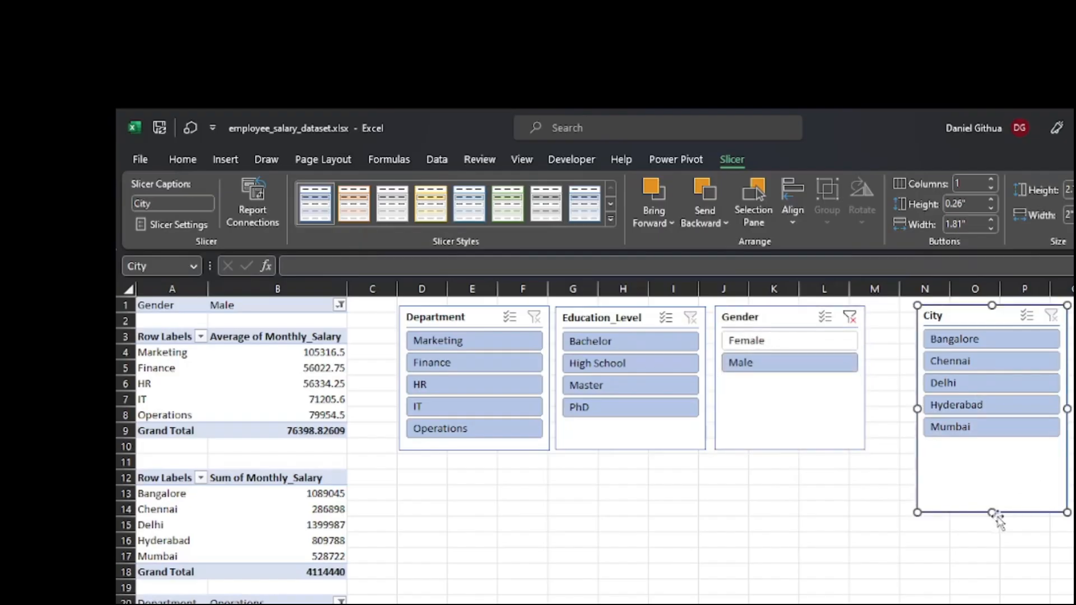
left_click_drag(993, 513, 993, 447)
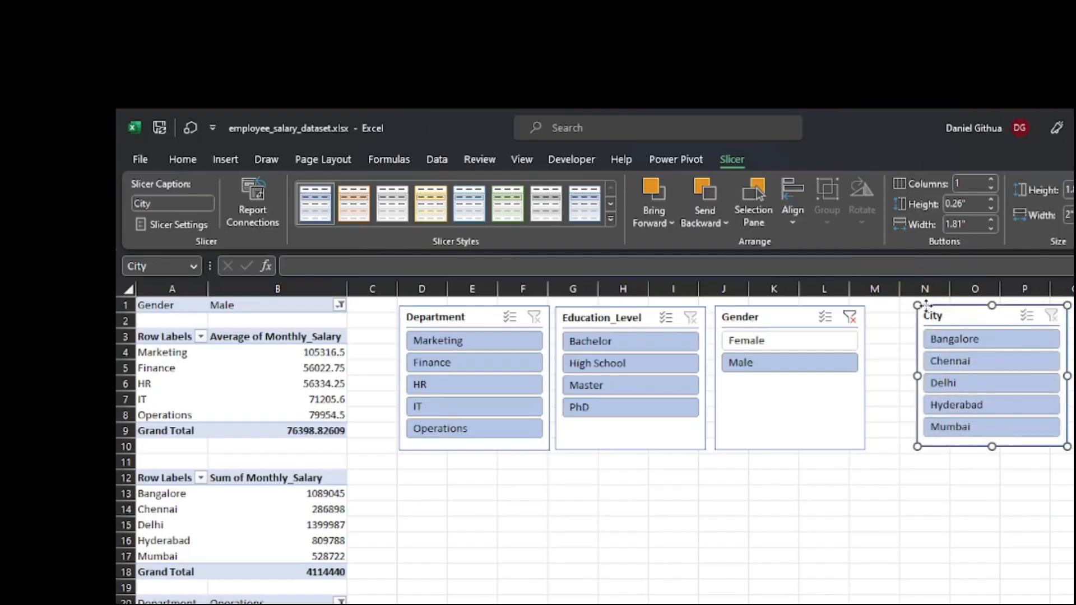
left_click_drag(926, 306, 880, 307)
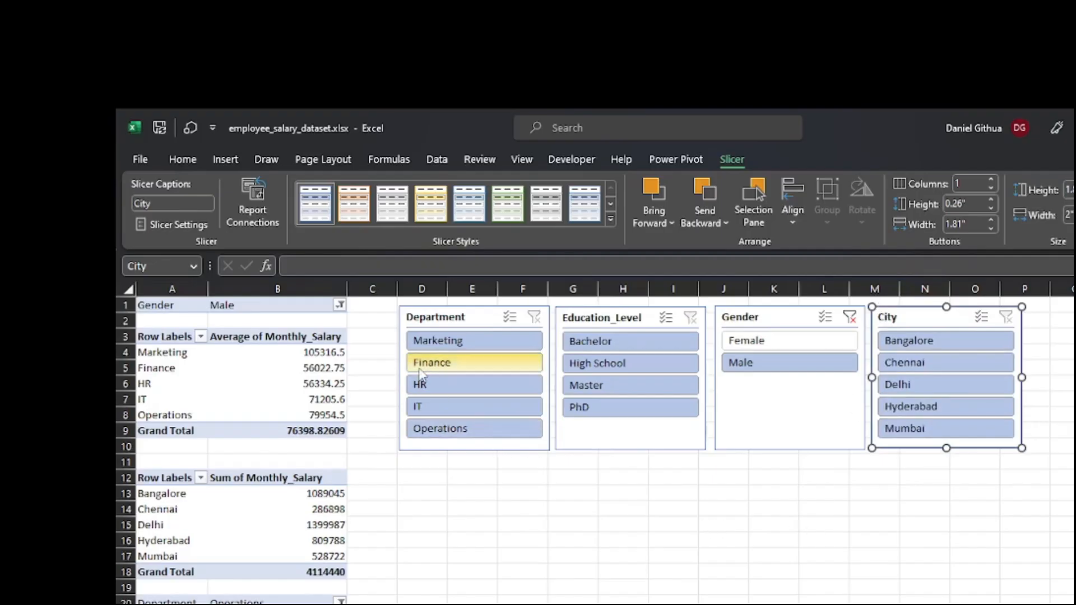
Connect the Department slicer to PivotTable1 through PivotTable4 on both the Part One and Pivot Table sheets
left_click(402, 319)
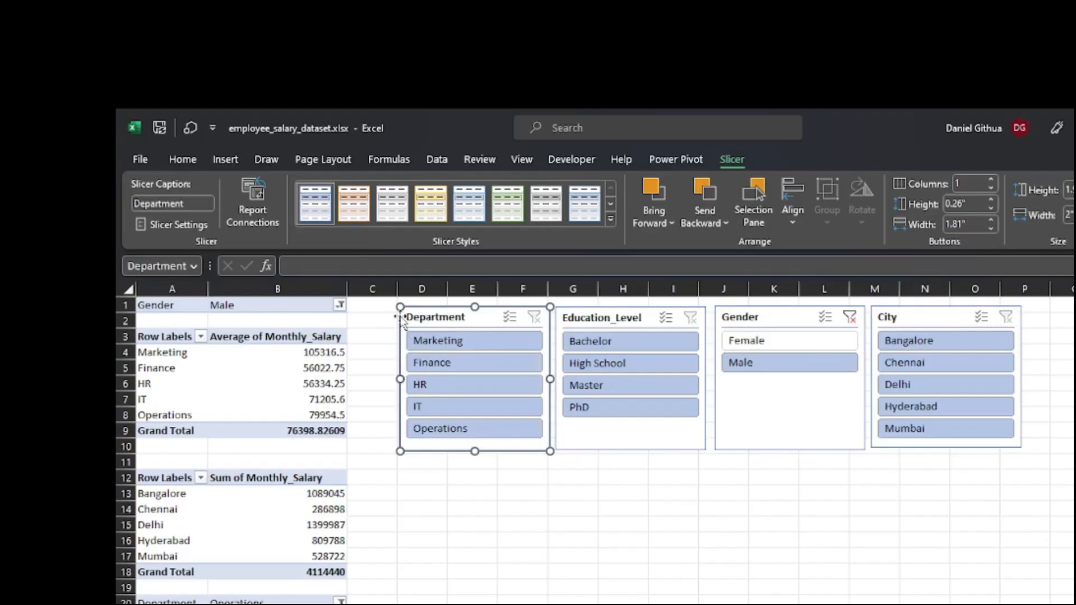
right_click(400, 317)
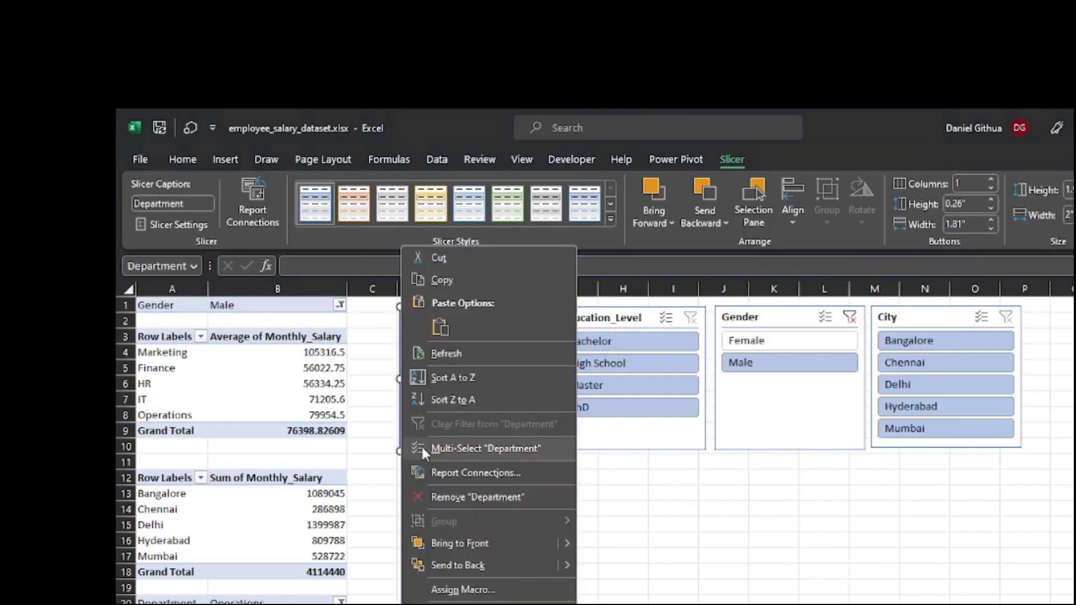
left_click(436, 474)
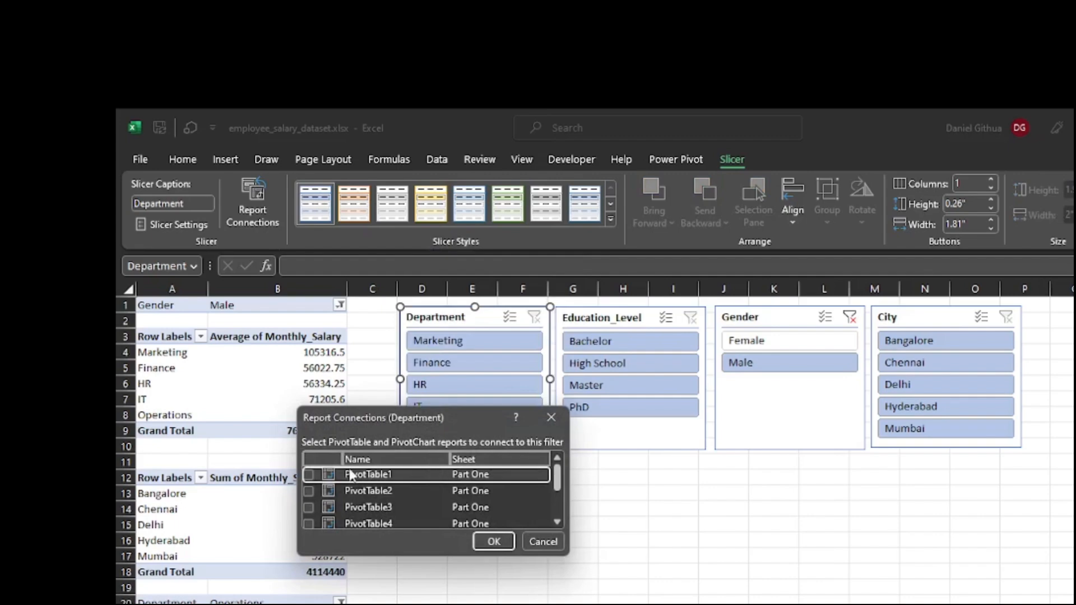
left_click(308, 491)
left_click(308, 508)
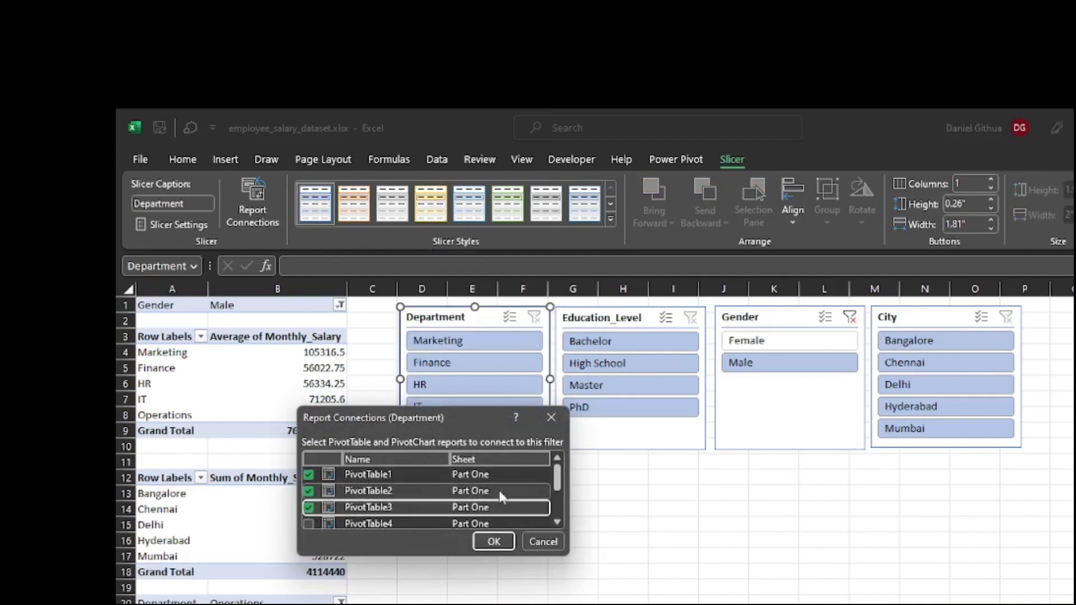
mouse_move(556, 479)
left_mouse_down()
mouse_move(554, 514)
mouse_move(557, 495)
left_mouse_up()
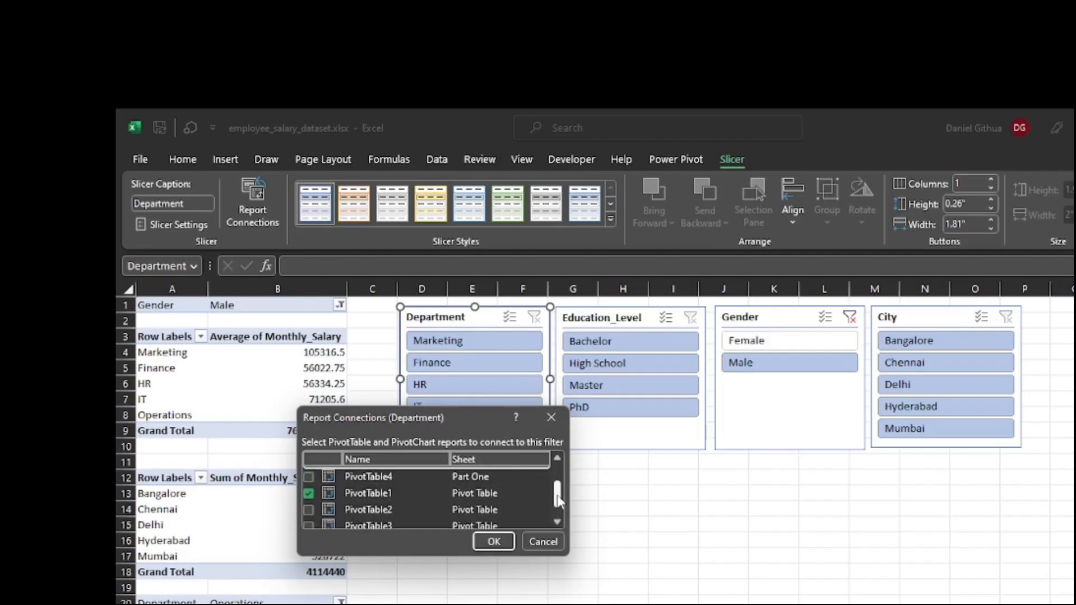
left_click(308, 475)
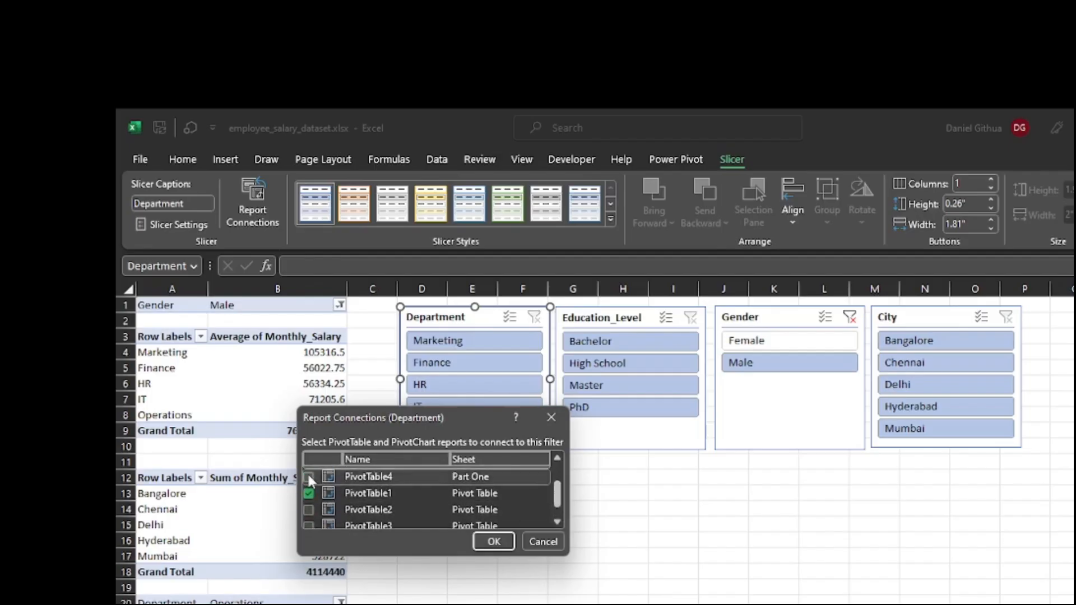
left_click(307, 507)
left_click_drag(558, 496, 557, 511)
left_click(308, 503)
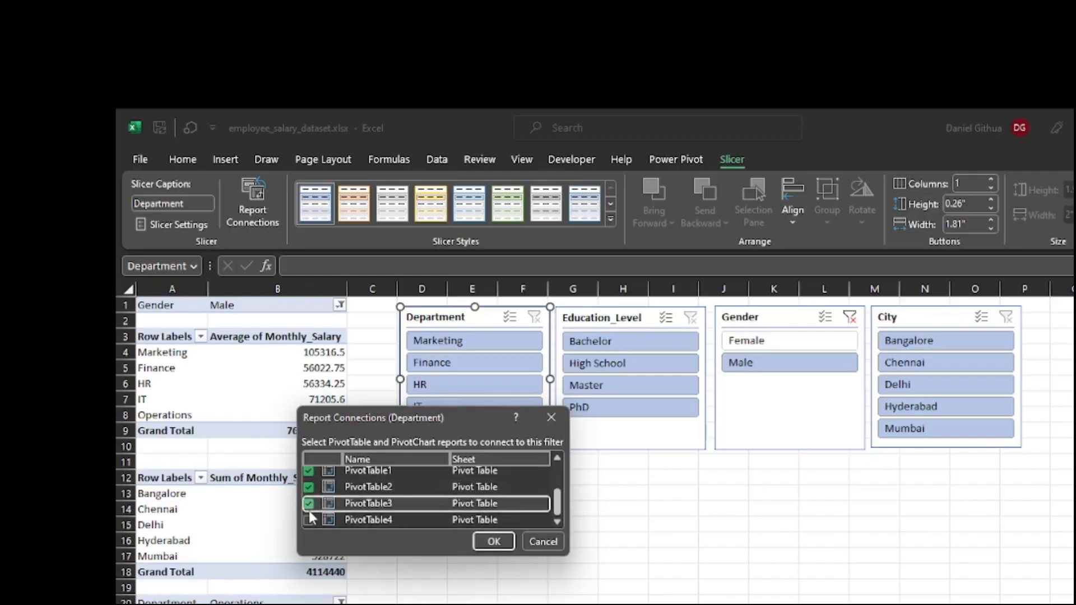
left_click(307, 519)
left_click(310, 503)
left_click(493, 541)
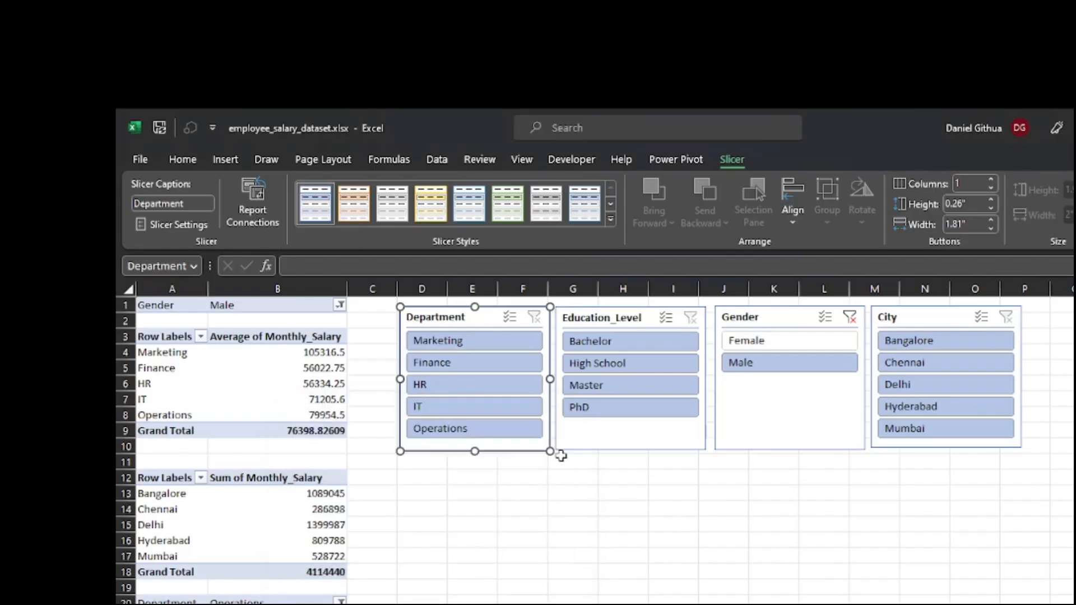
Connect the Education_Level slicer to PivotTable1 through PivotTable4 on both the Part One and Pivot Table sheets
left_click(589, 447)
right_click(588, 446)
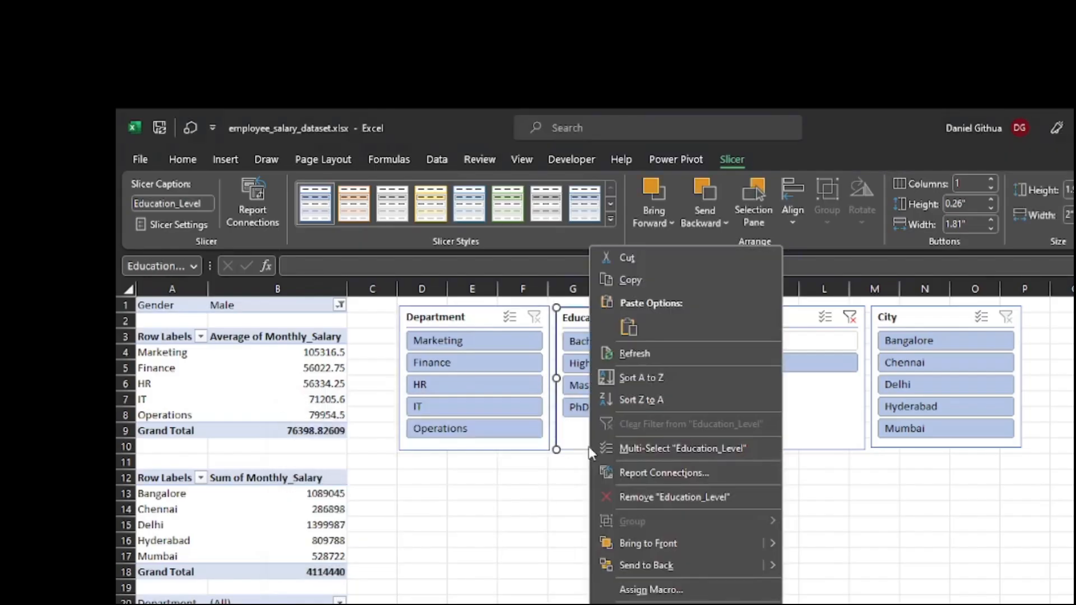
left_click(631, 473)
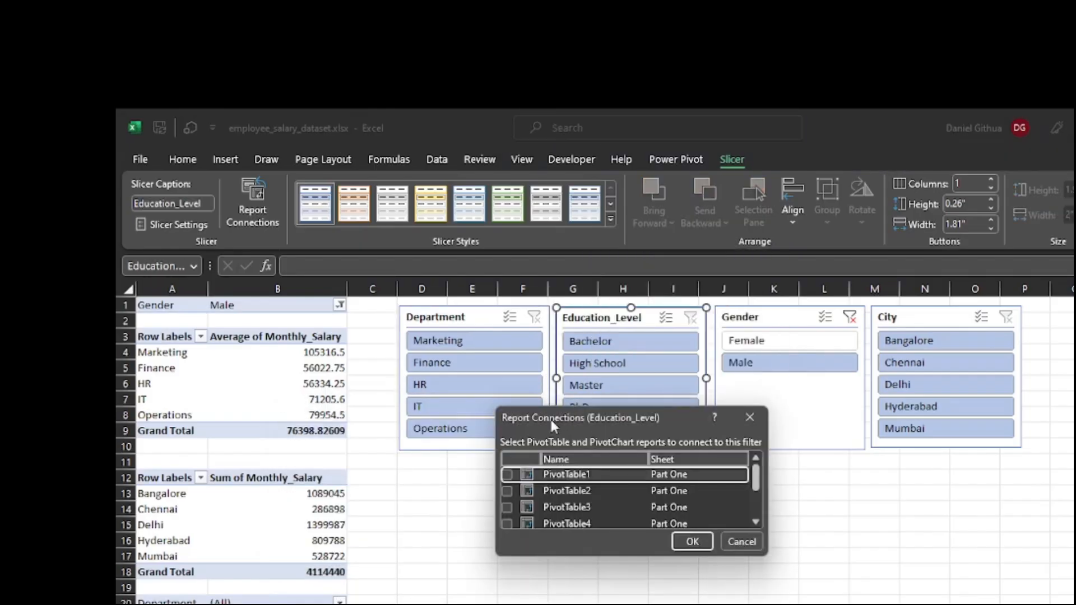
left_click(506, 474)
left_click(506, 491)
left_click(506, 506)
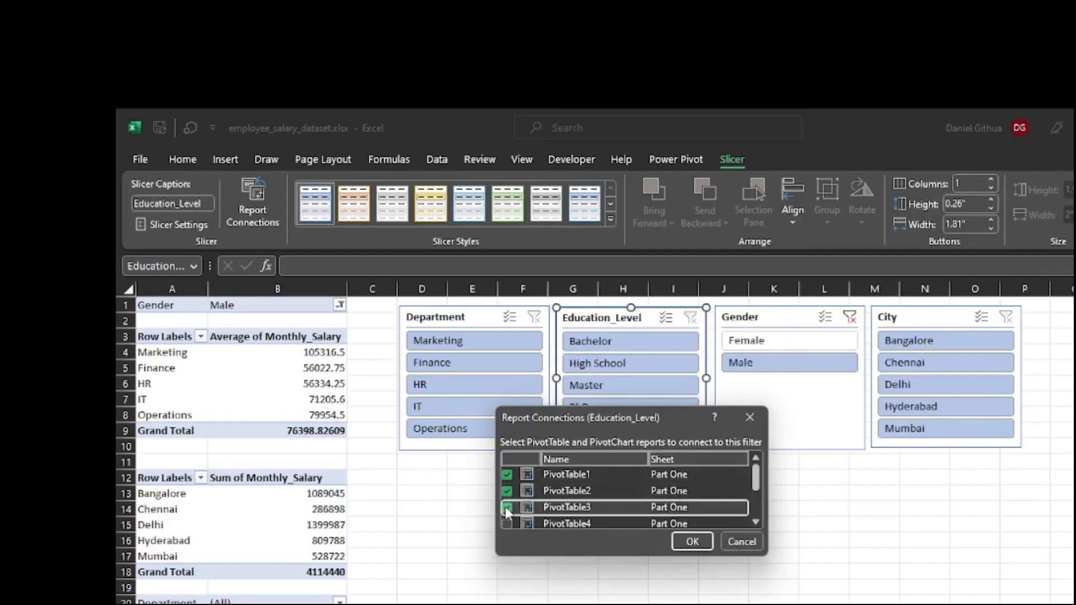
left_click_drag(757, 481, 761, 492)
left_click(507, 513)
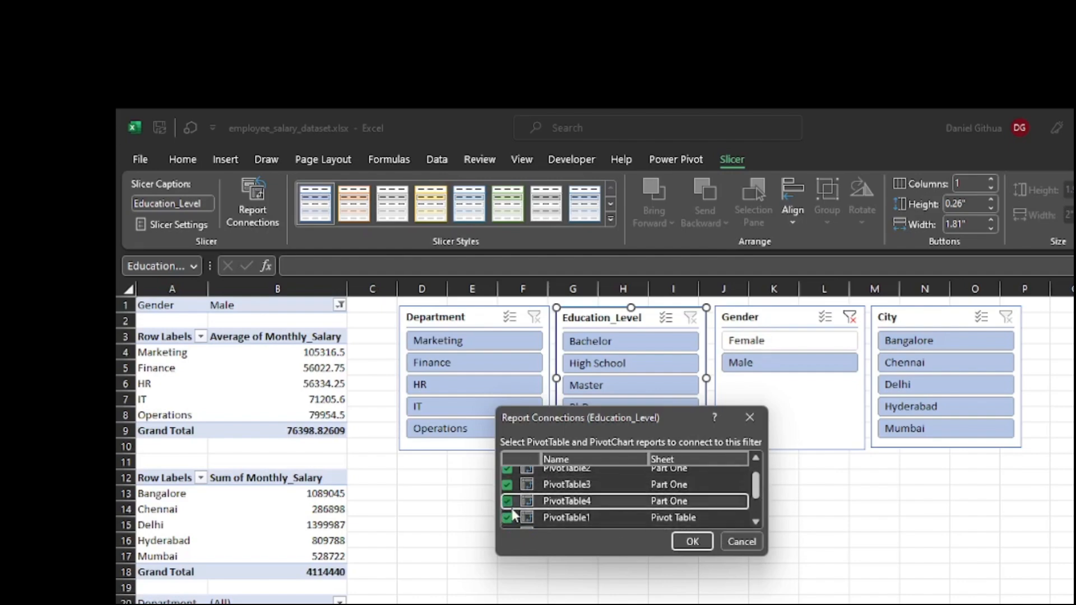
left_click_drag(755, 479, 754, 497)
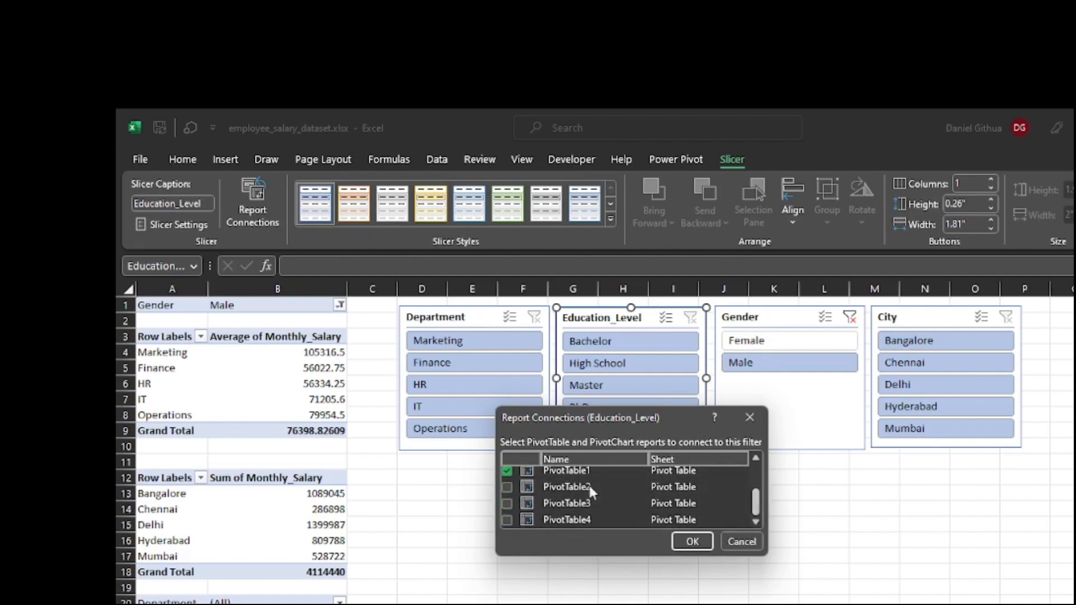
left_click(507, 488)
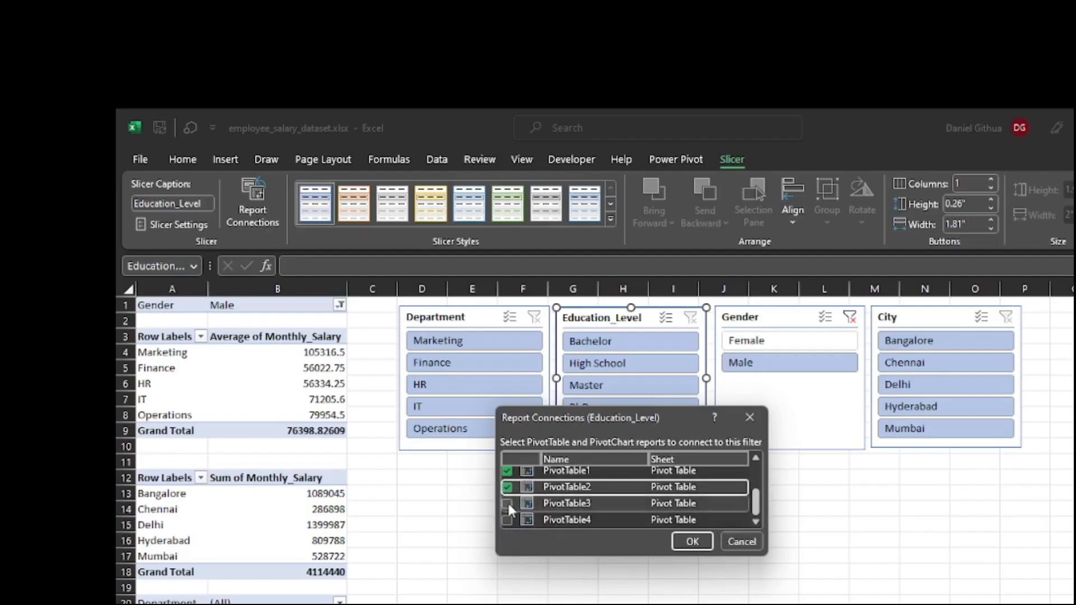
left_click(507, 503)
left_click(507, 519)
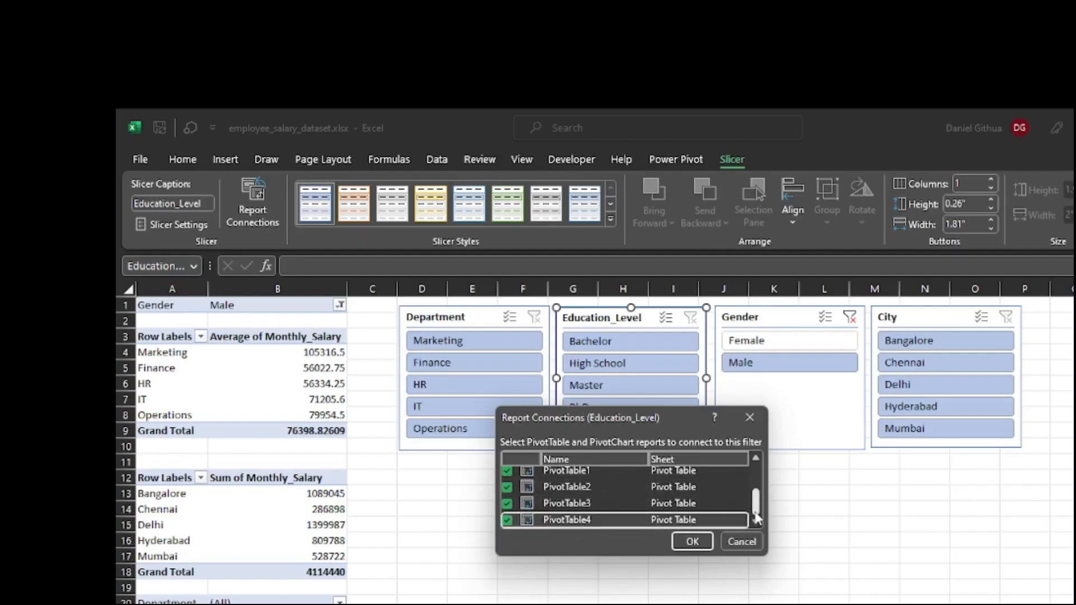
left_click(693, 541)
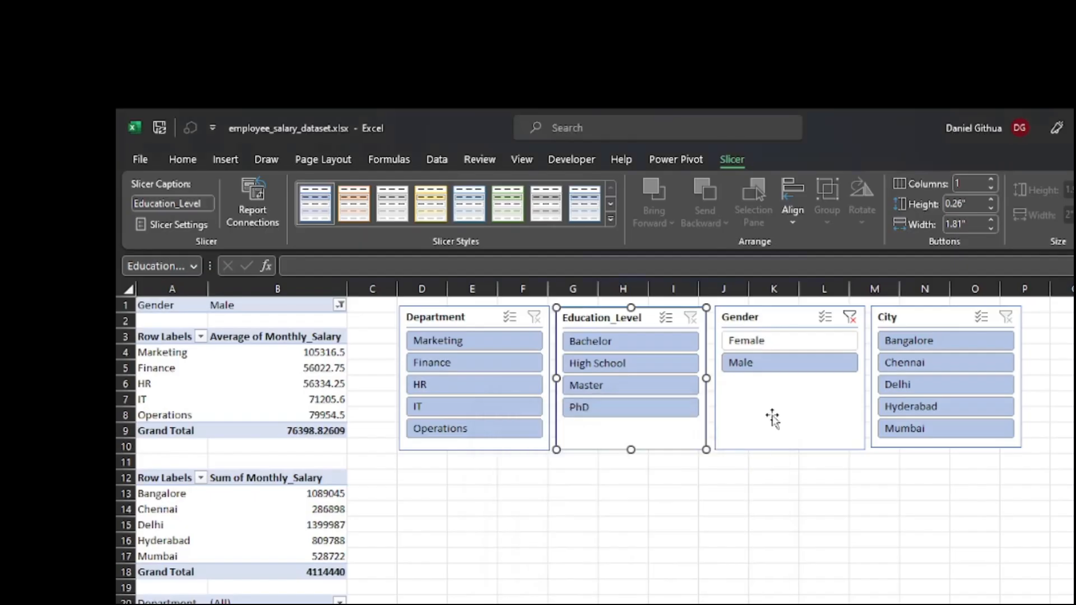
Connect the Gender slicer to PivotTable1 through PivotTable4 on both the Part One and Pivot Table sheets
left_click(764, 438)
right_click(767, 443)
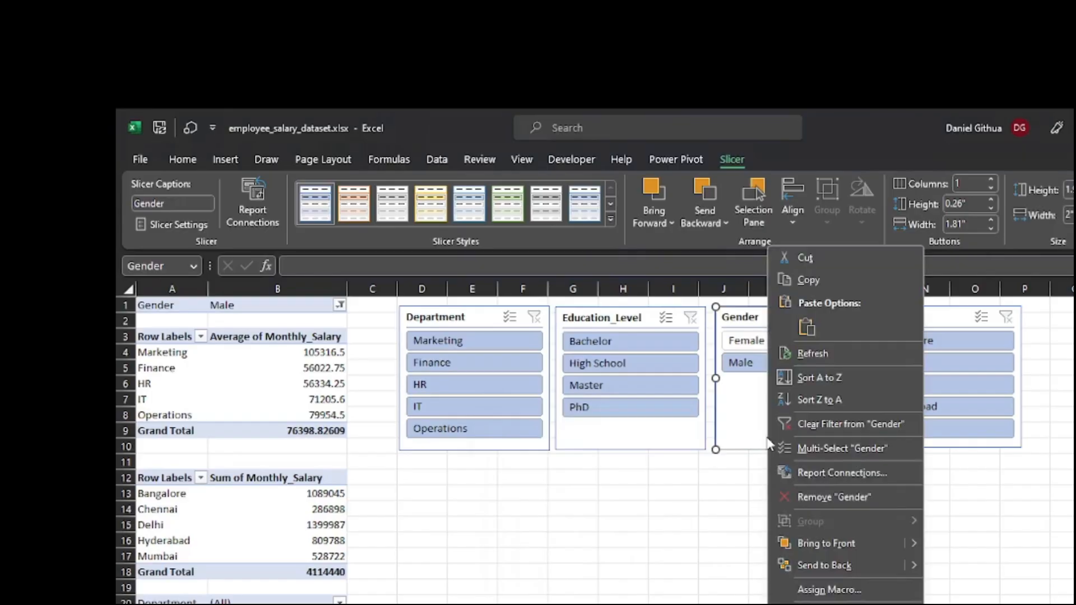
left_click(839, 474)
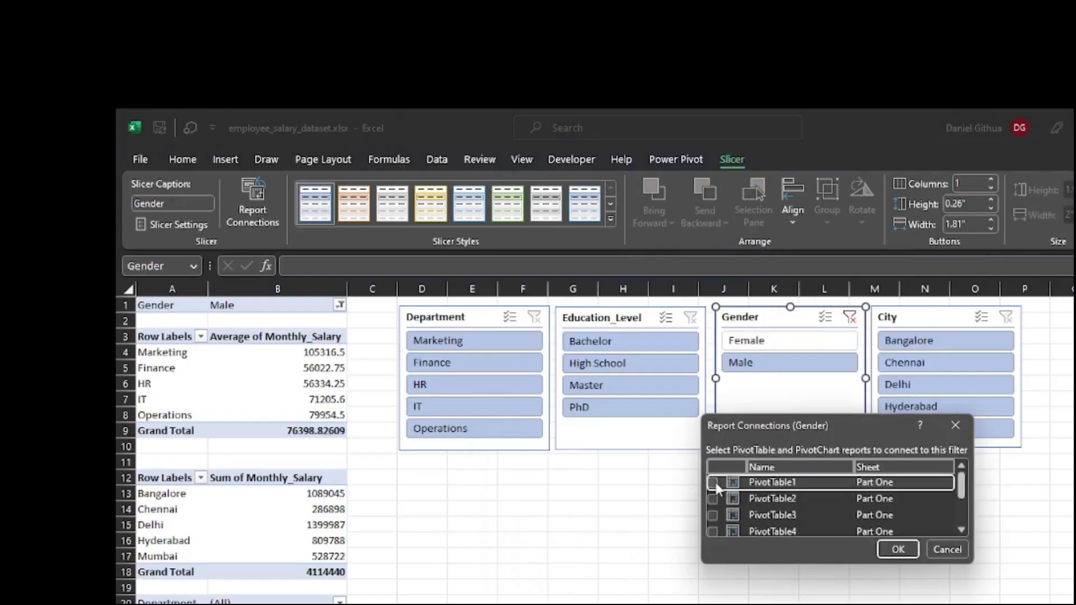
left_click(713, 499)
left_click(713, 515)
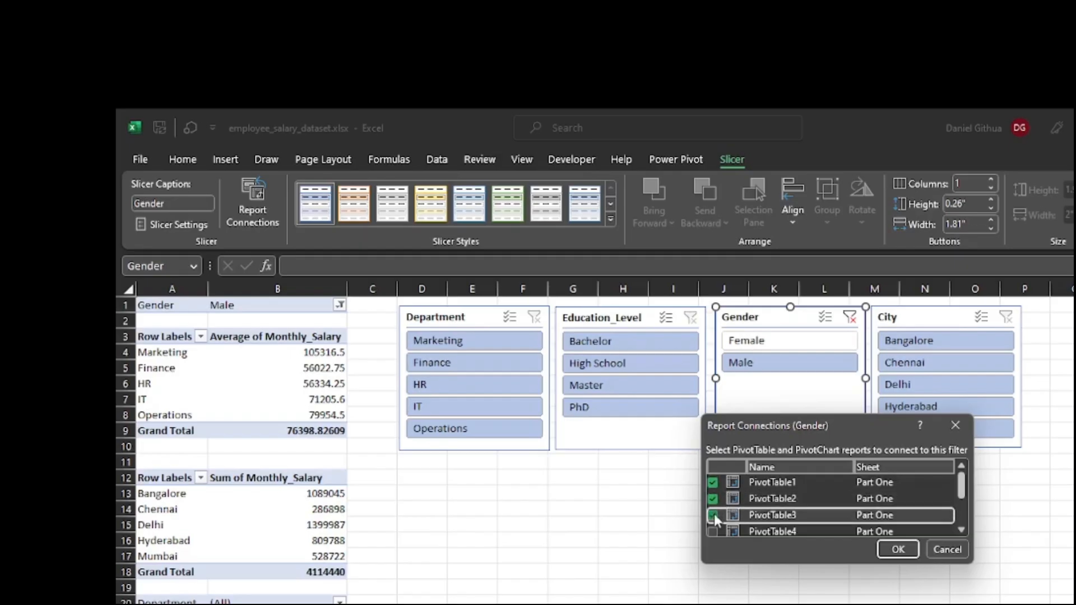
left_click(713, 532)
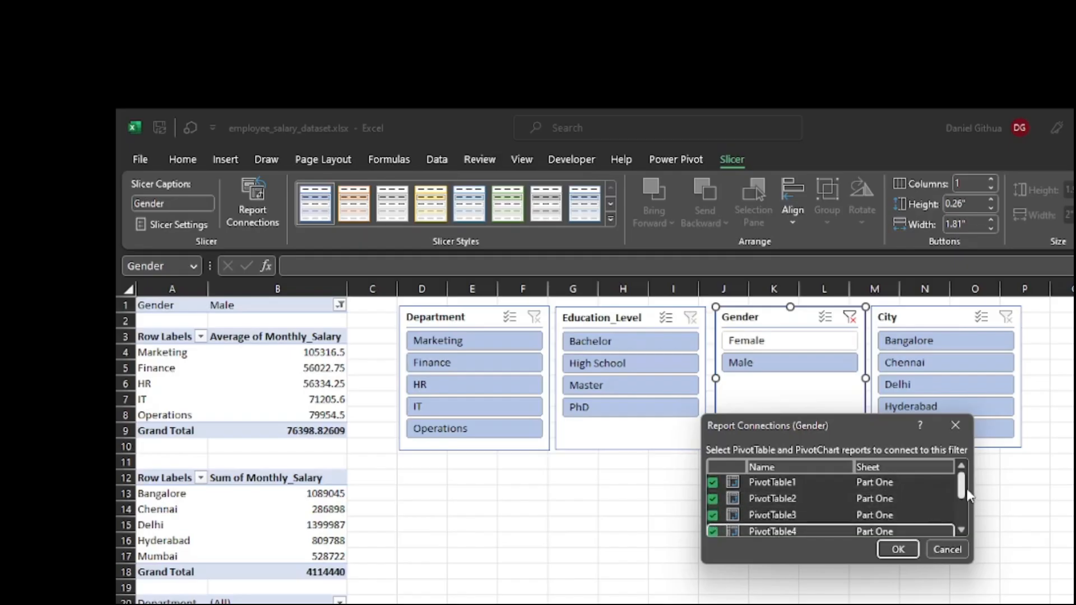
scroll(964, 505, "down", 1)
scroll(751, 515, "down", 1)
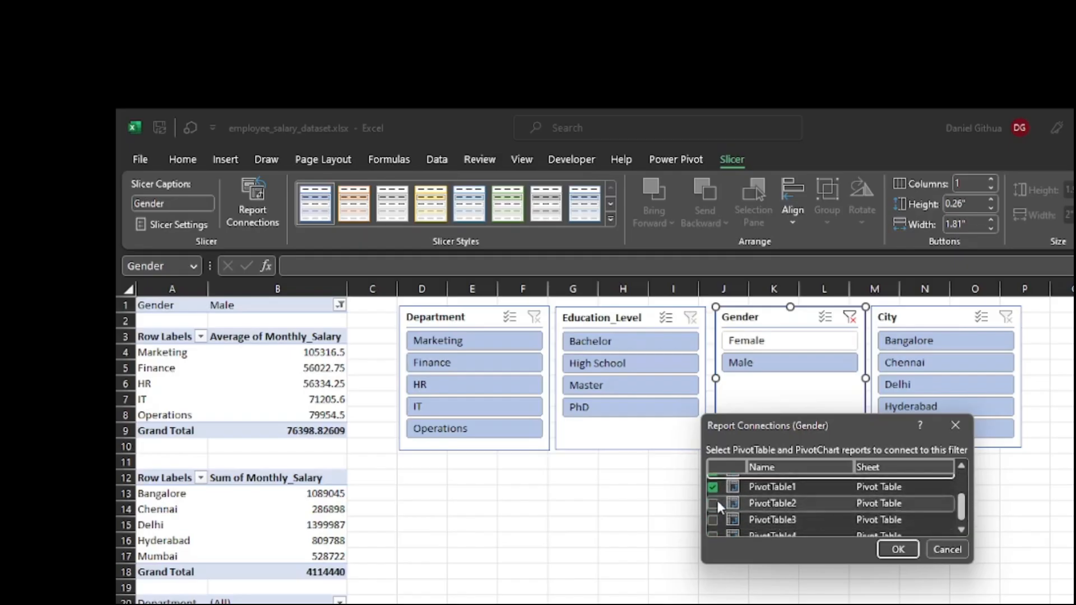
left_click(714, 503)
left_click(712, 520)
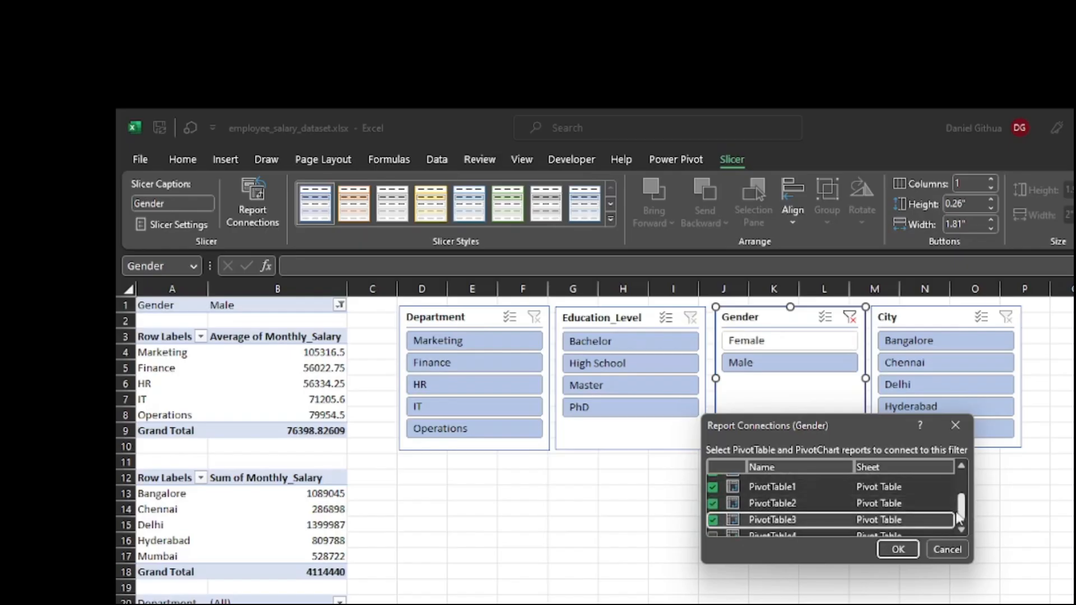
scroll(960, 514, "down", 1)
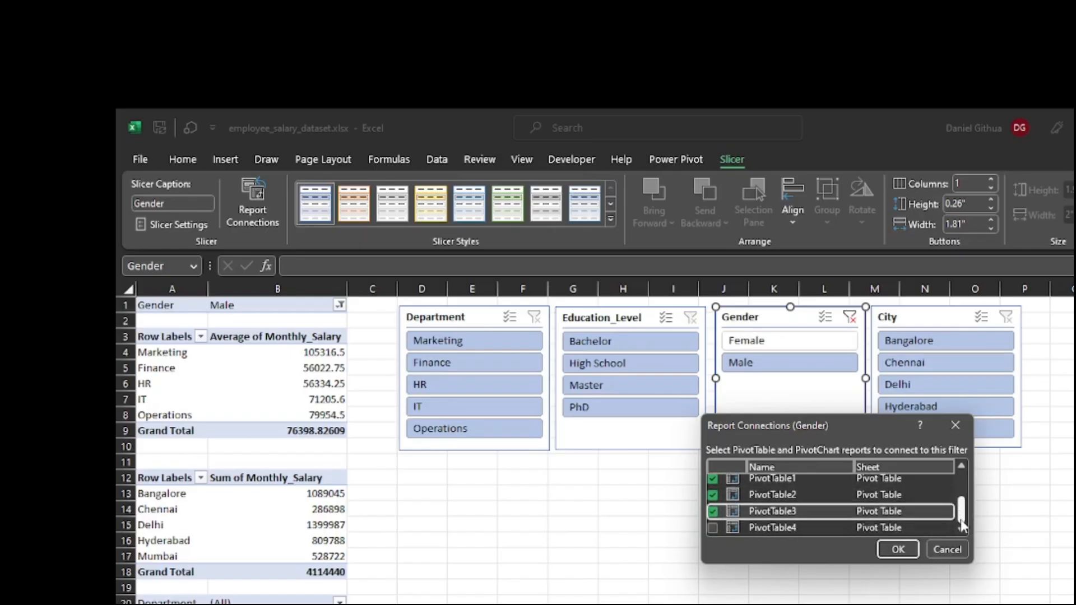
left_click(712, 527)
left_click(895, 548)
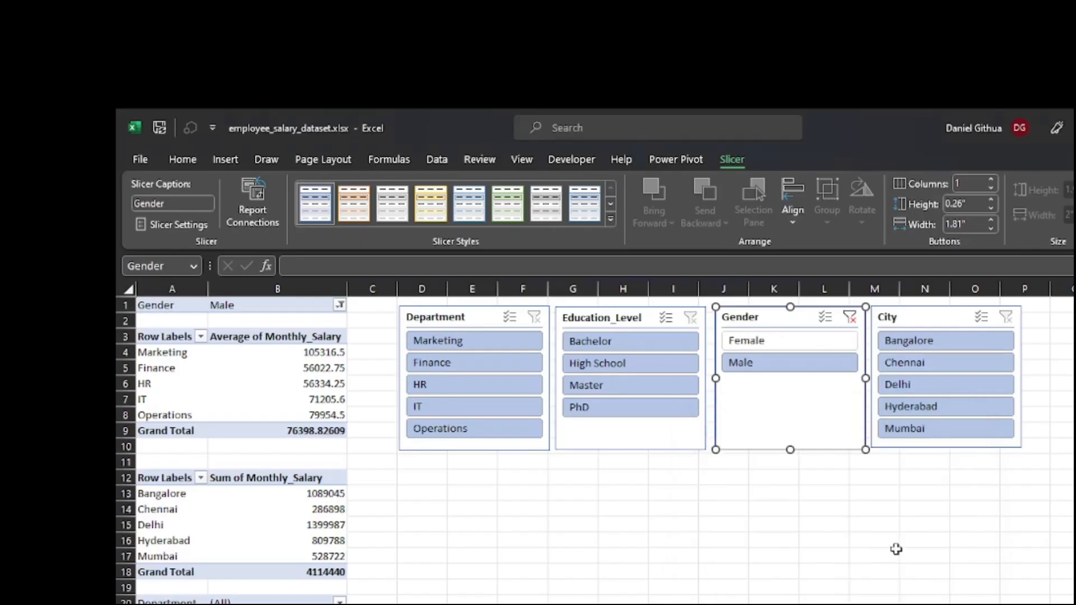
Connect the City slicer to PivotTable1 through PivotTable4 on both the Part One and Pivot Table sheets
left_click(939, 308)
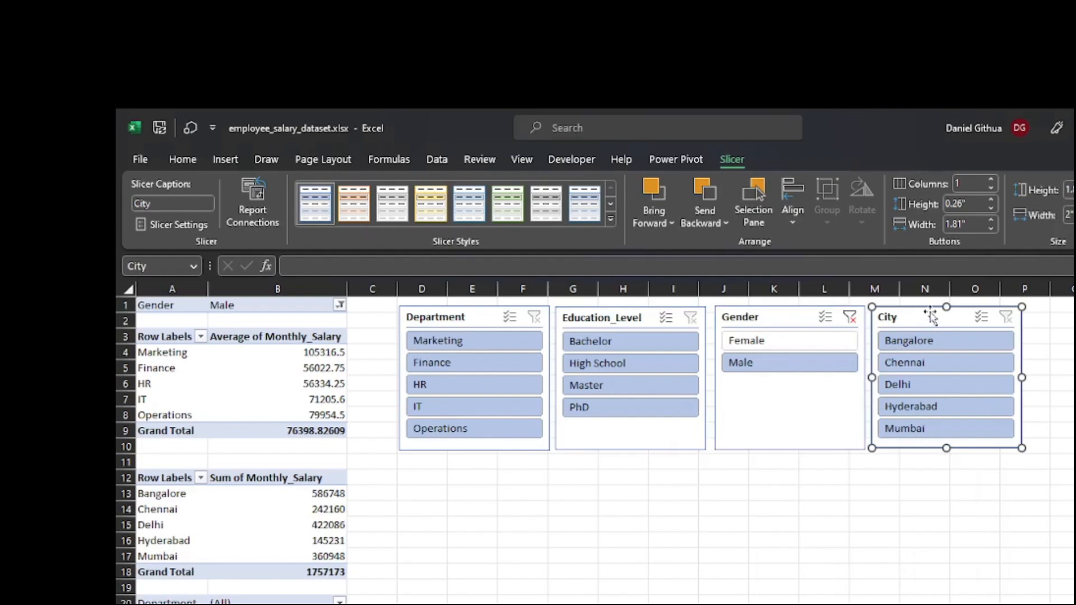
right_click(930, 318)
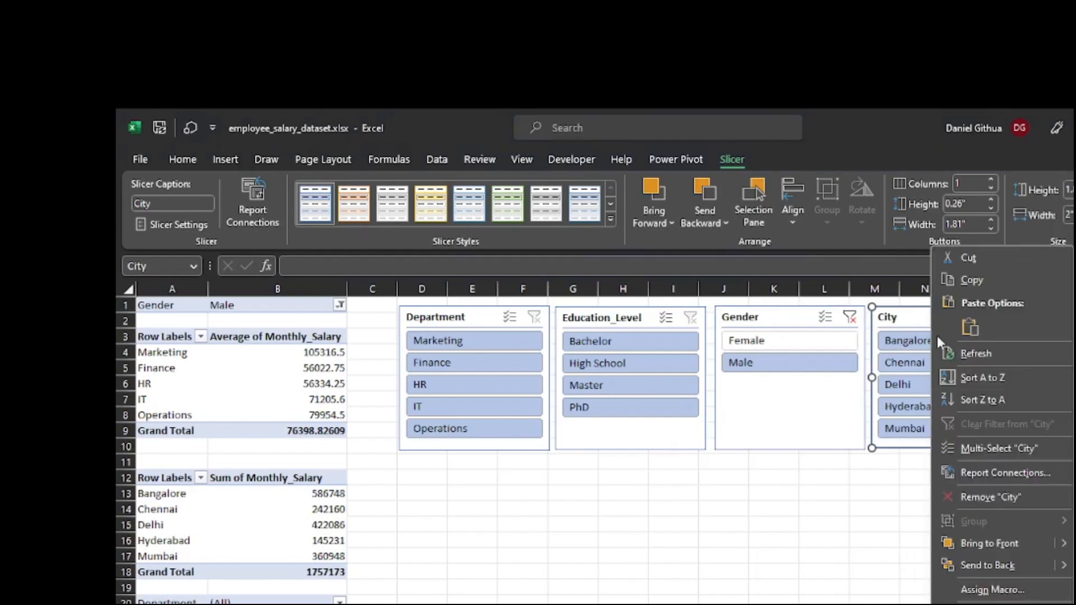
left_click(973, 473)
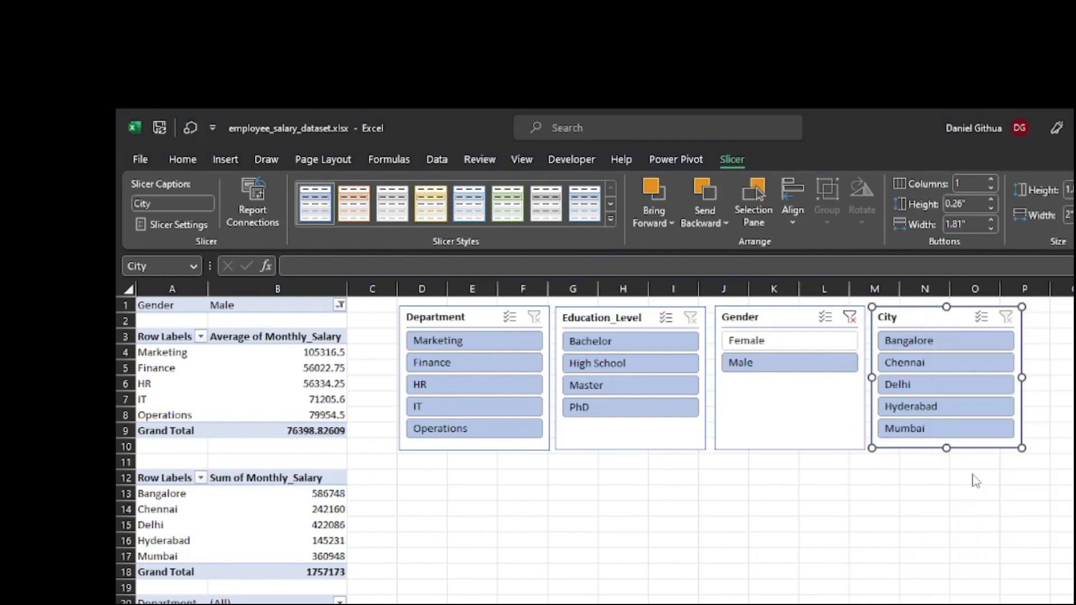
left_click(846, 482)
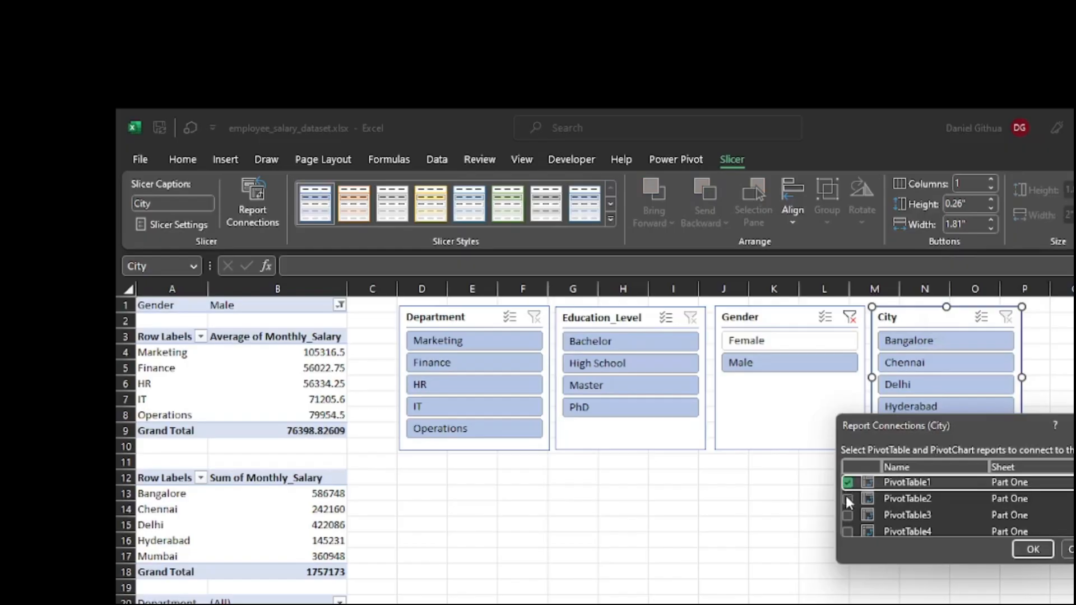
left_click(847, 499)
left_click(848, 515)
scroll(850, 523, "down", 5)
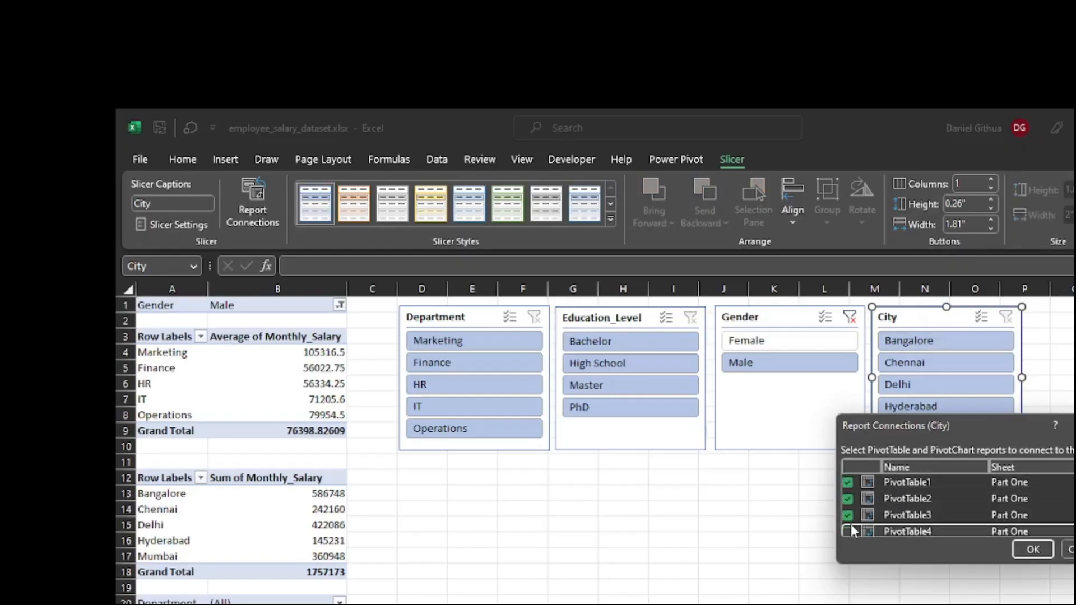
left_click(848, 494)
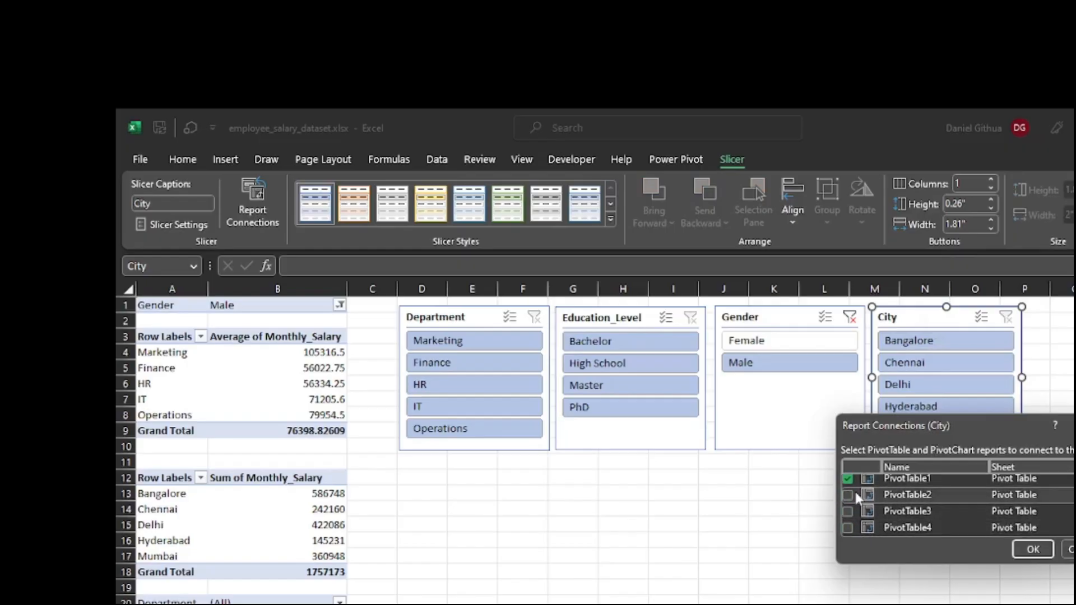
left_click(849, 511)
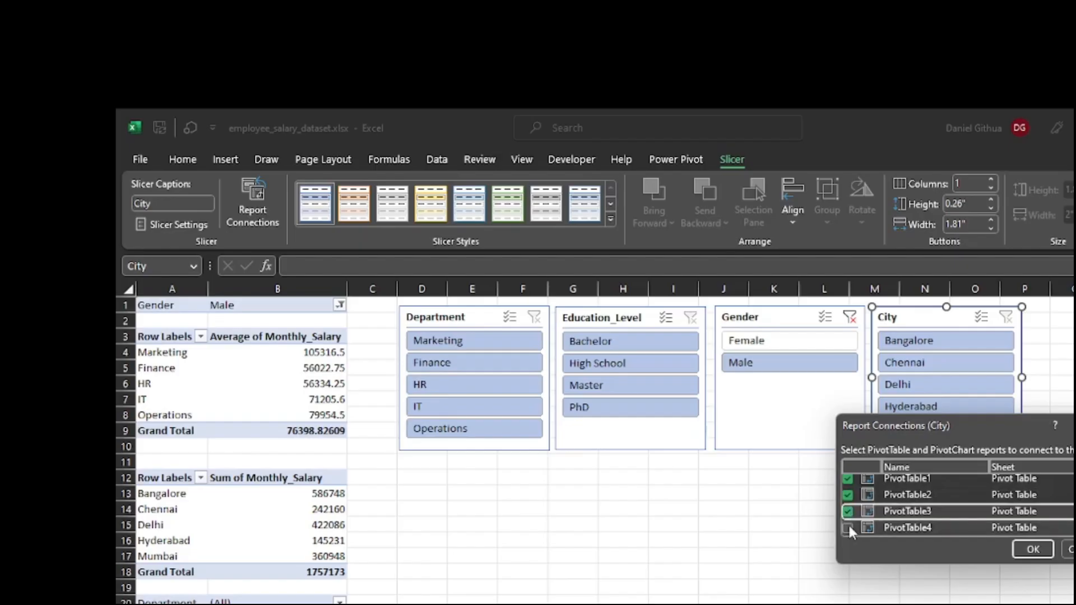
left_click(848, 526)
left_click(1033, 550)
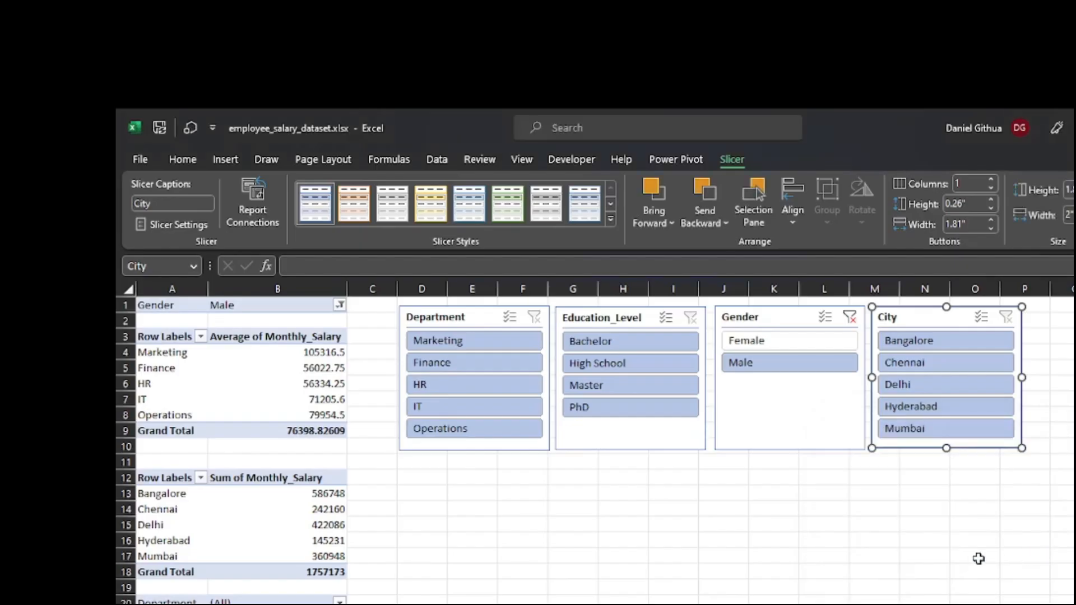
Filter the connected PivotTables to the Master education level and check each PivotTable down the sheet
left_click(613, 389)
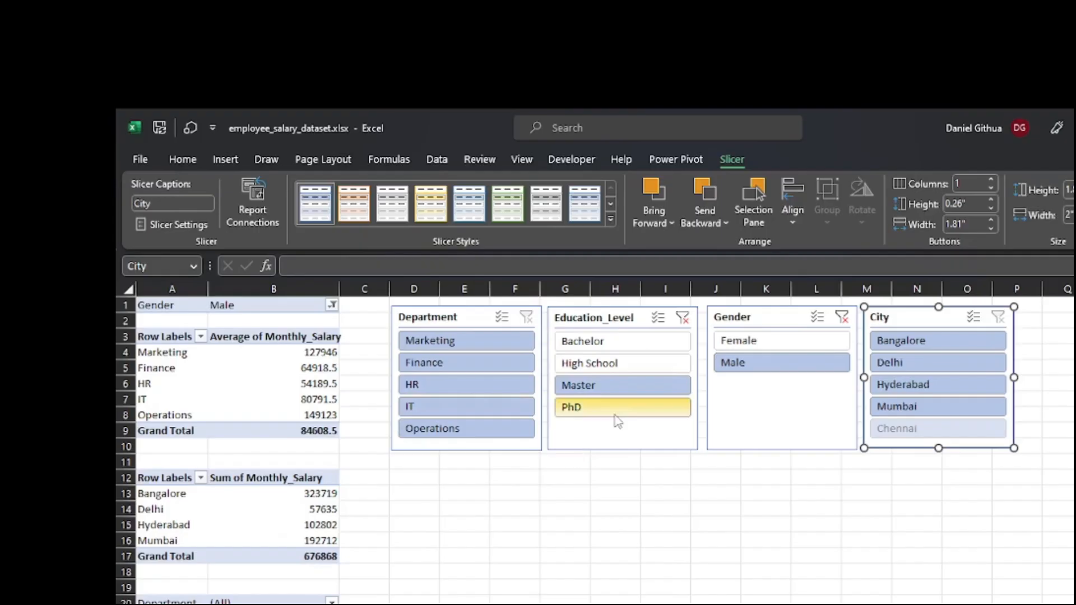
scroll(618, 422, "down", 1)
scroll(618, 422, "up", 1)
scroll(618, 421, "down", 4)
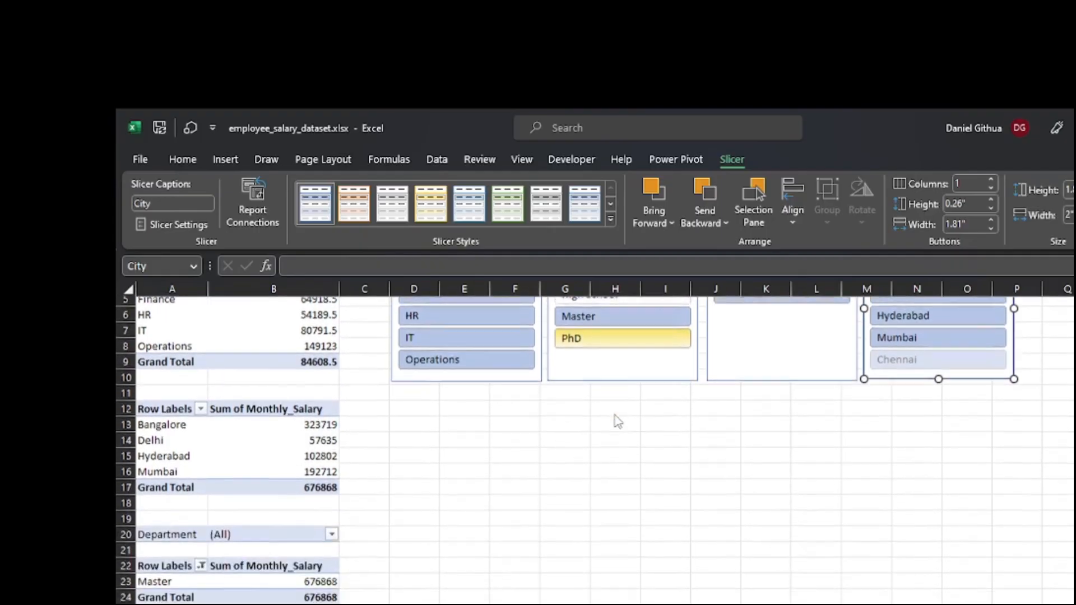
scroll(618, 421, "down", 6)
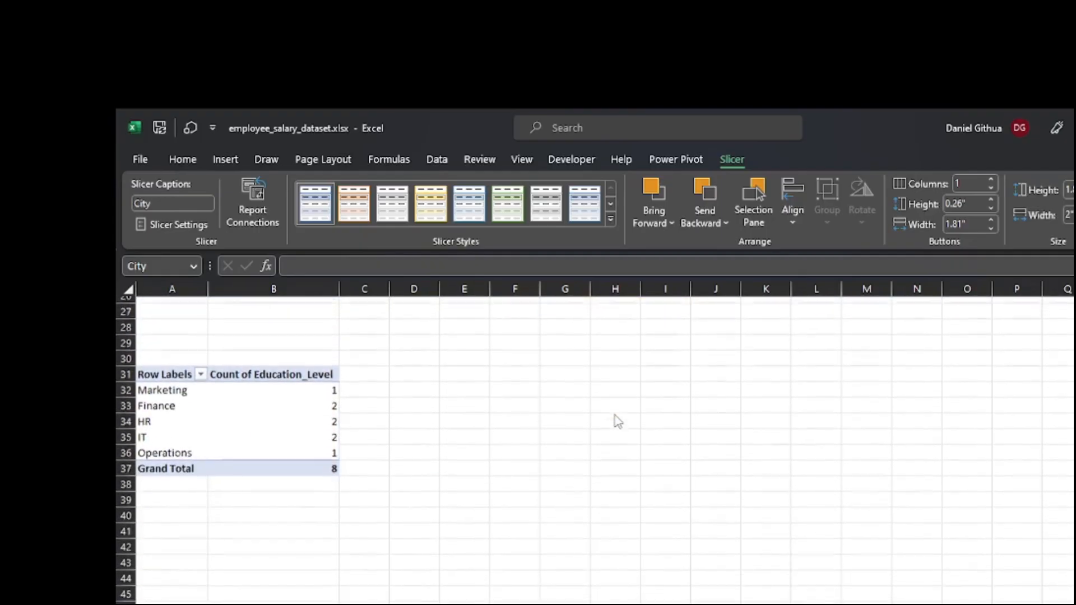
scroll(618, 421, "up", 9)
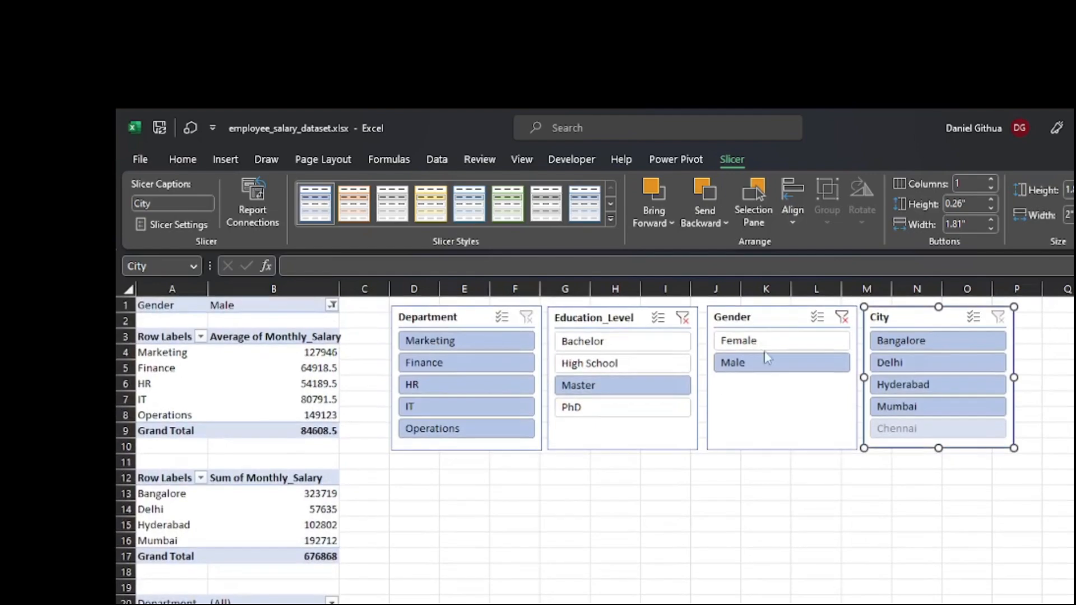
Test the slicers by filtering to Female, combined first with the Finance department and then with Marketing
left_click(751, 342)
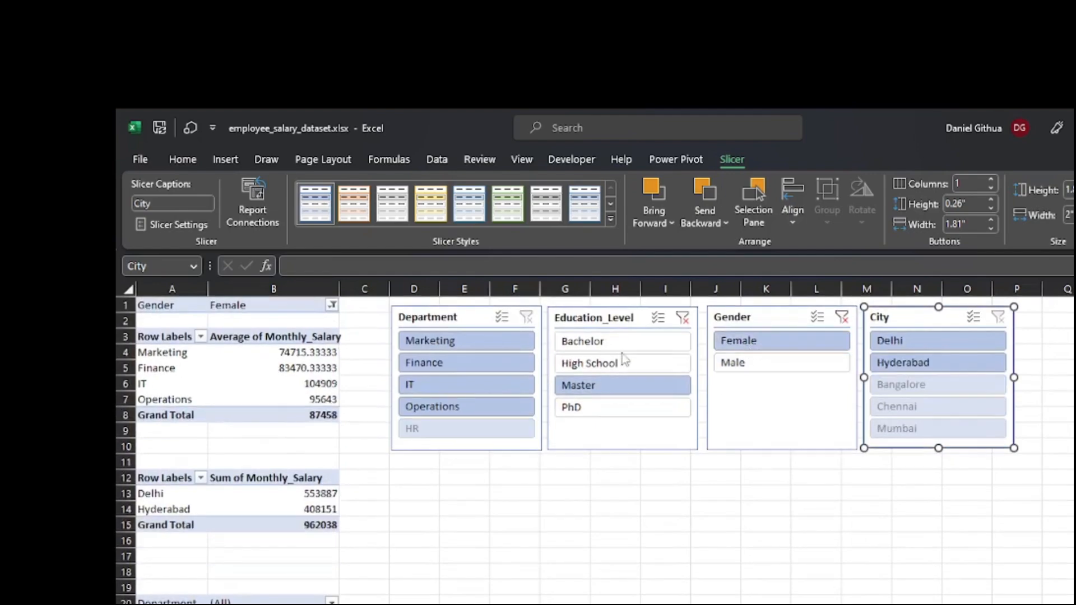
left_click(462, 358)
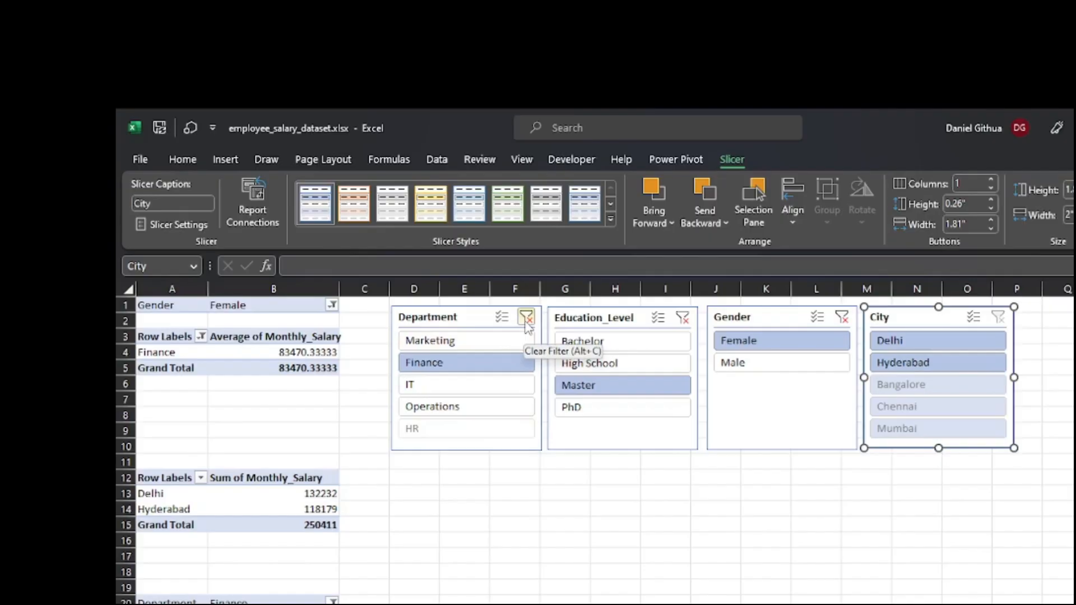
left_click(470, 342)
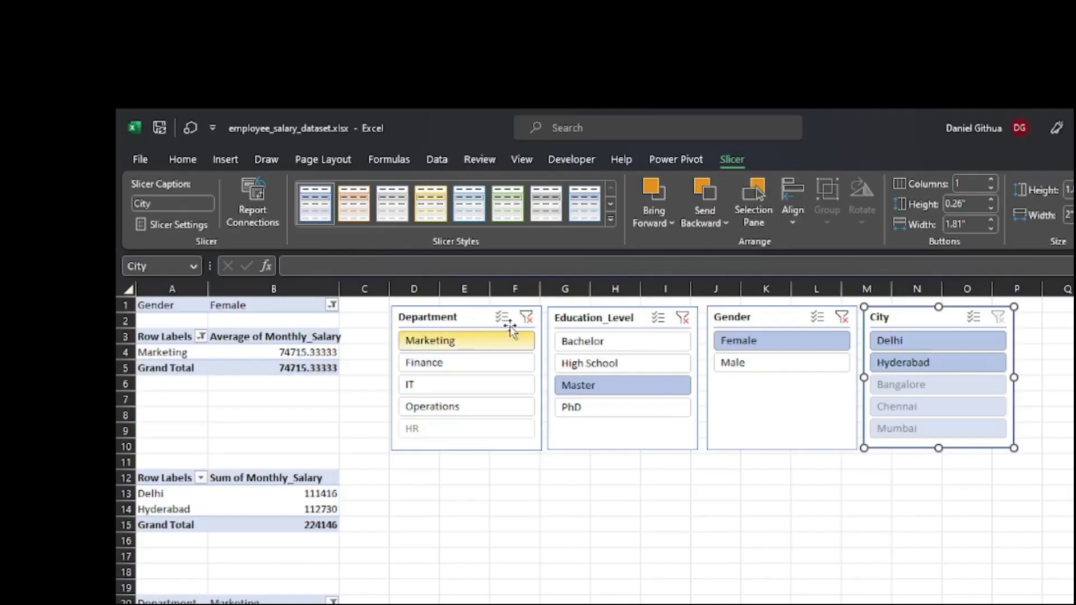
Clear the filters on the Department, Education_Level and Gender slicers
left_click(525, 323)
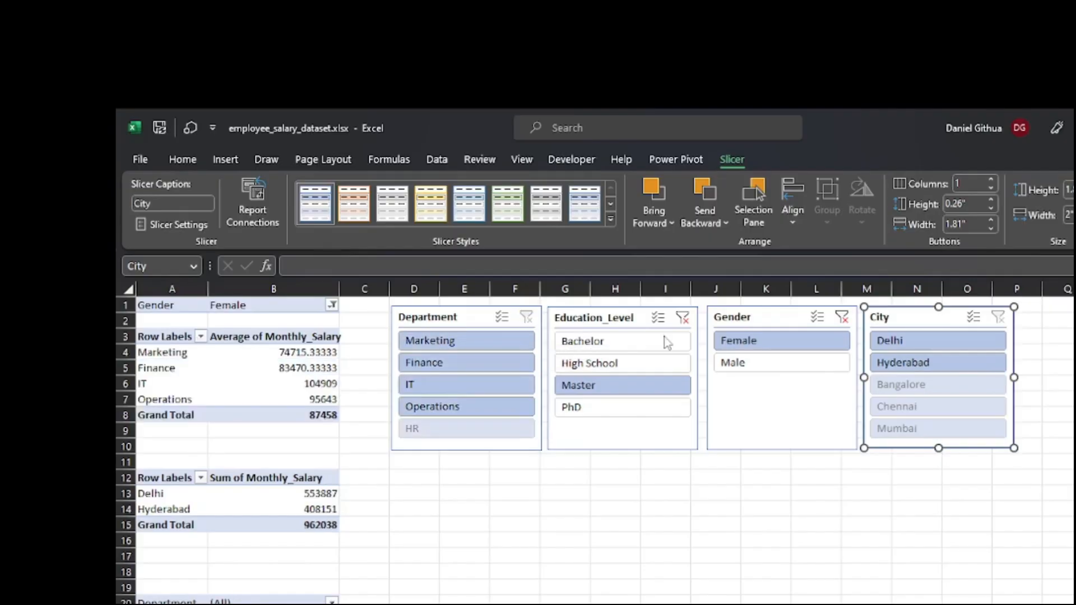
left_click(683, 322)
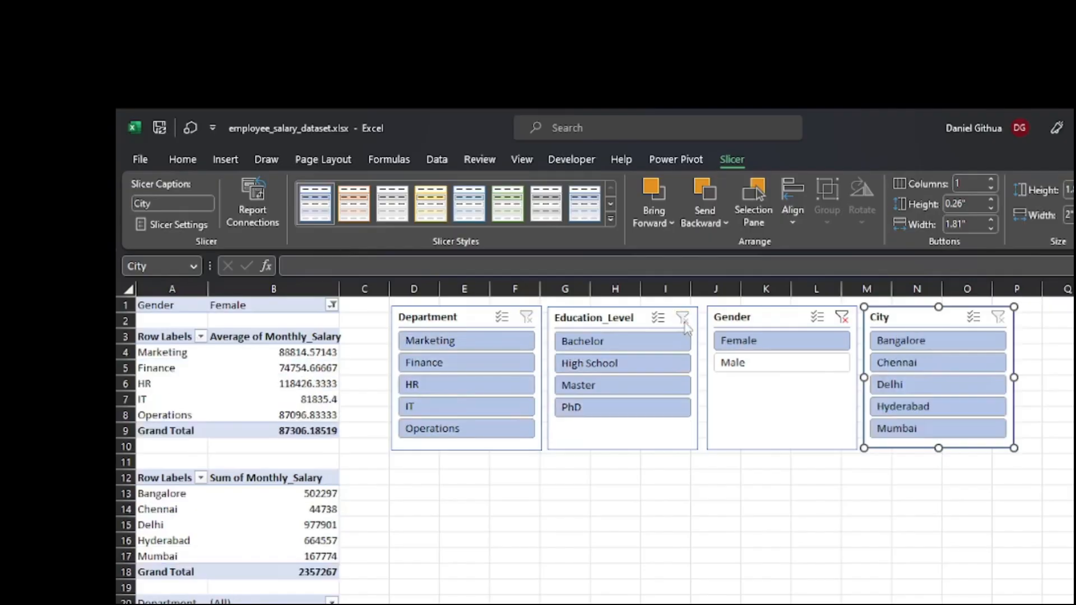
left_click(843, 318)
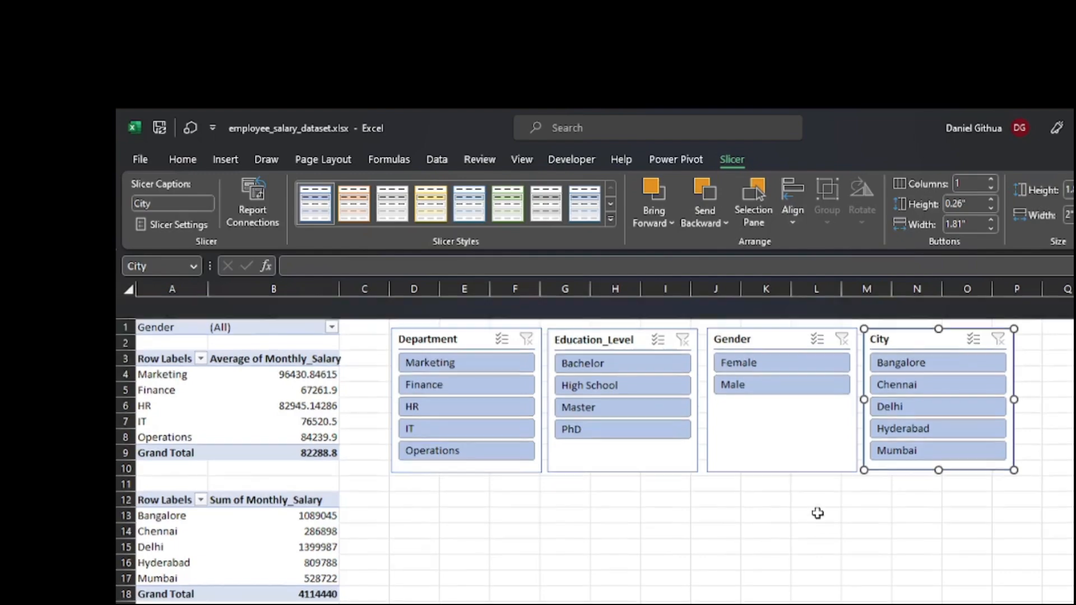
Insert a 3-D pie PivotChart from the average monthly salary by department PivotTable and place it below the slicers
left_click(217, 382)
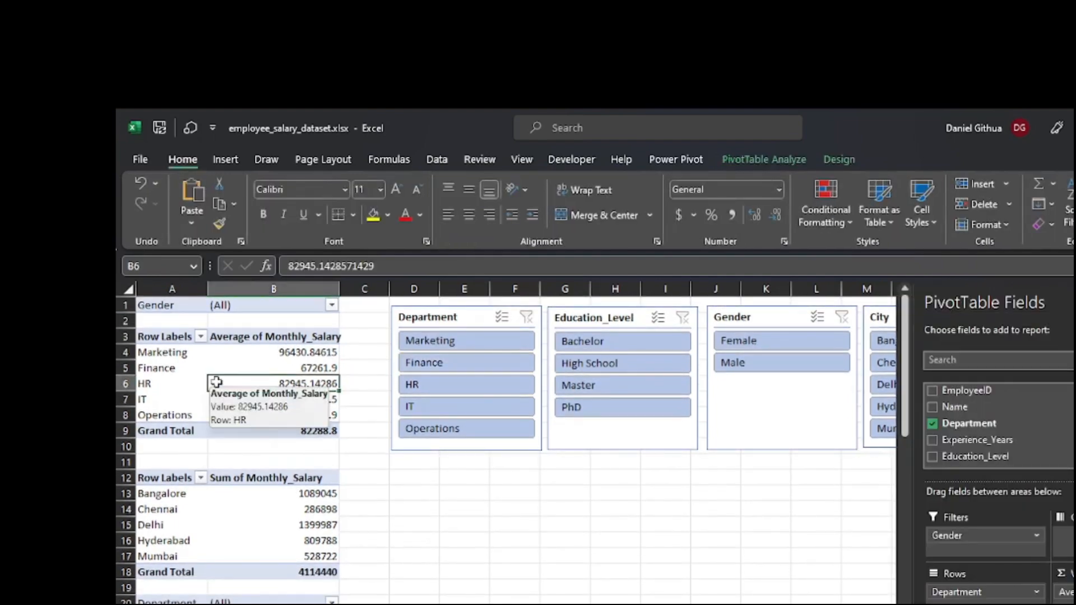
left_click(150, 381)
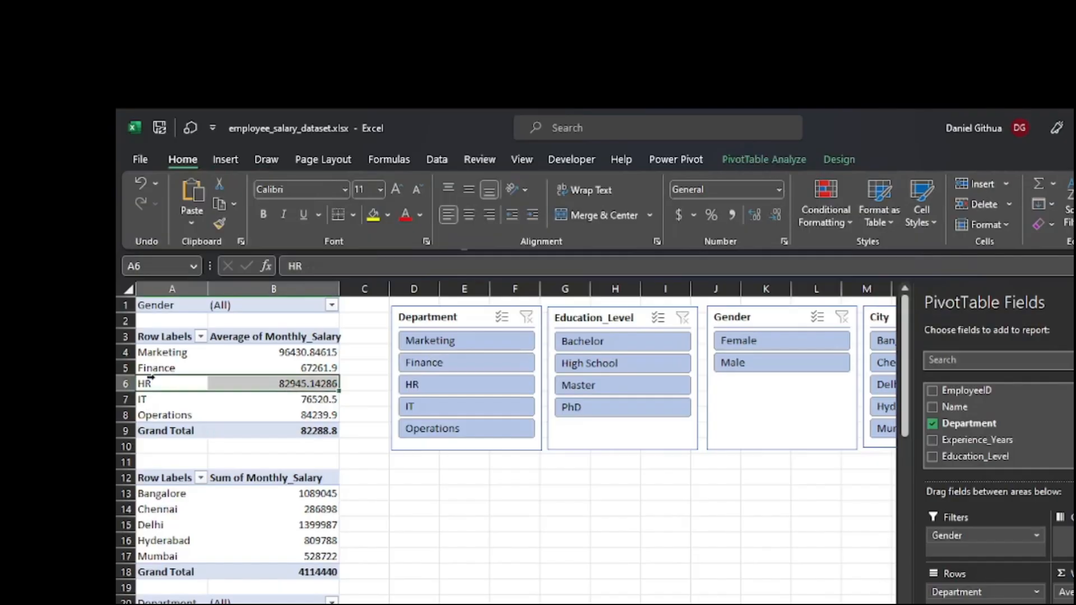
left_click(791, 163)
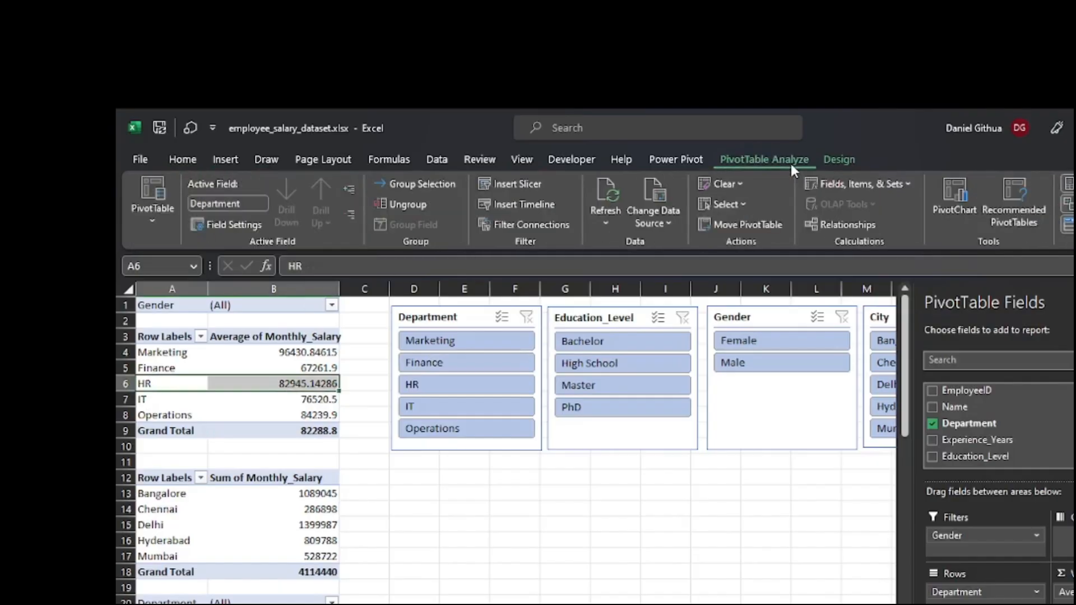
left_click(944, 214)
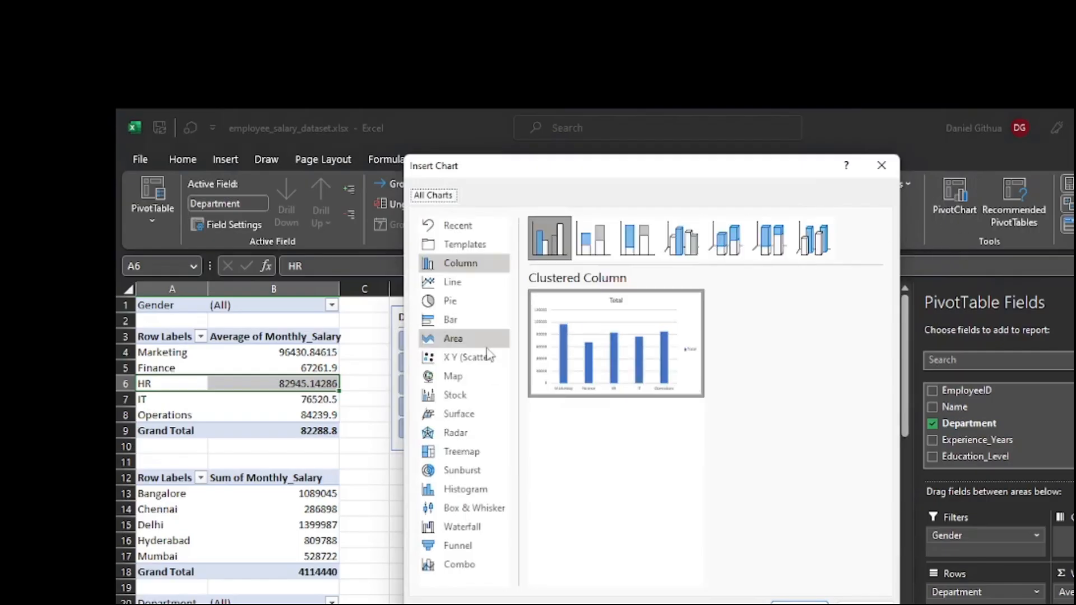
left_click(489, 306)
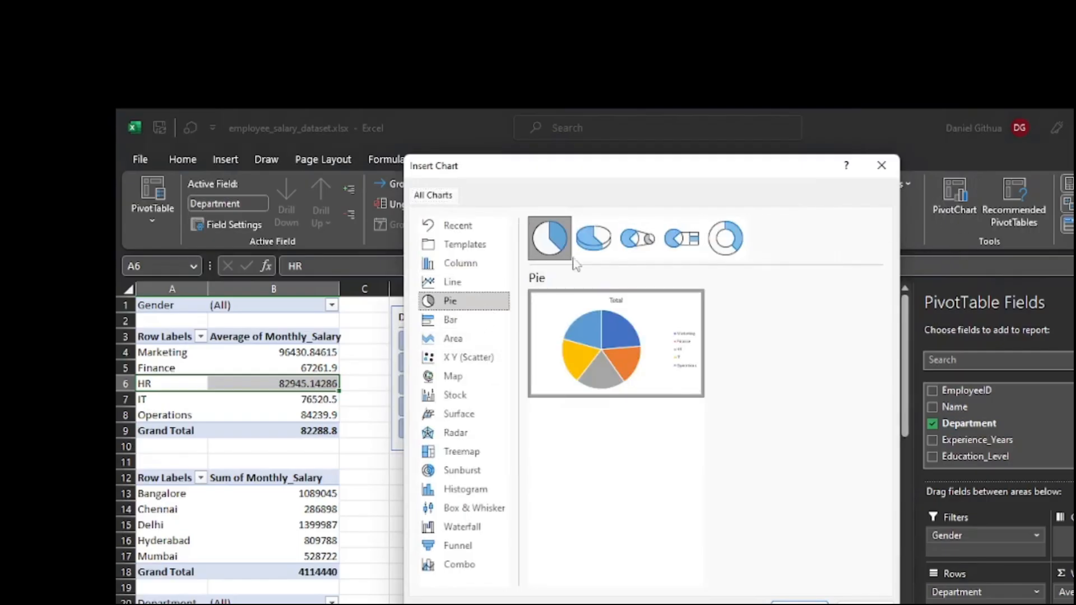
left_click(596, 257)
mouse_move(578, 326)
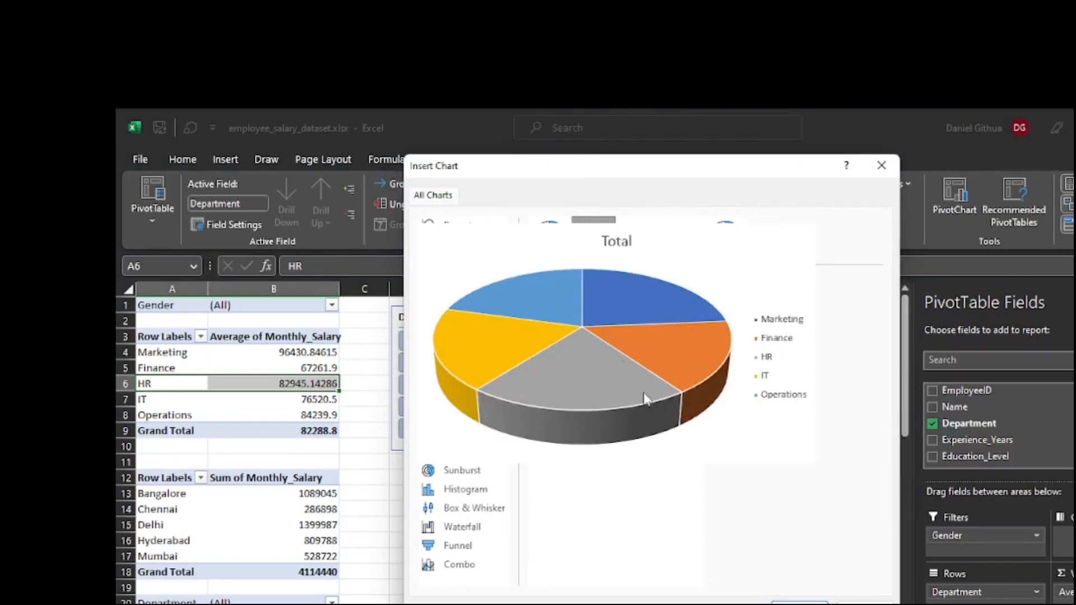
left_click(799, 602)
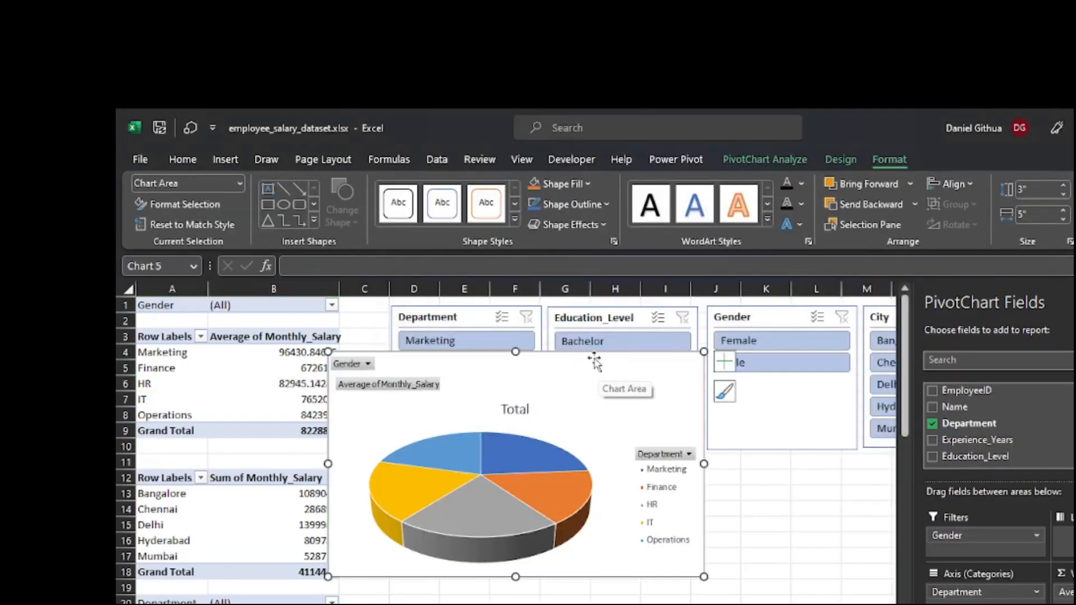
left_click_drag(594, 359, 653, 474)
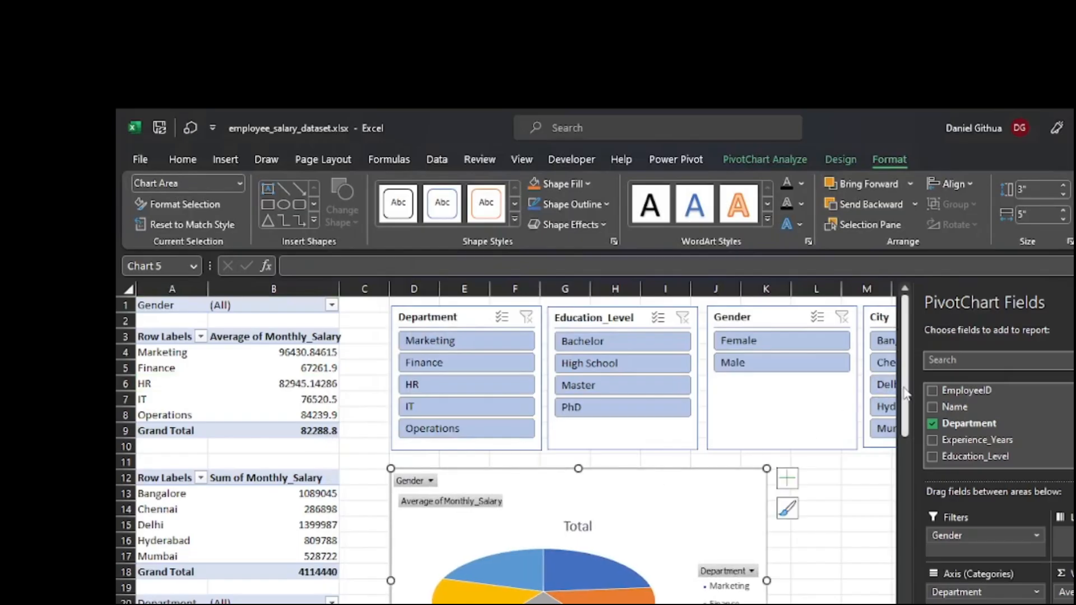
scroll(906, 420, "down", 3)
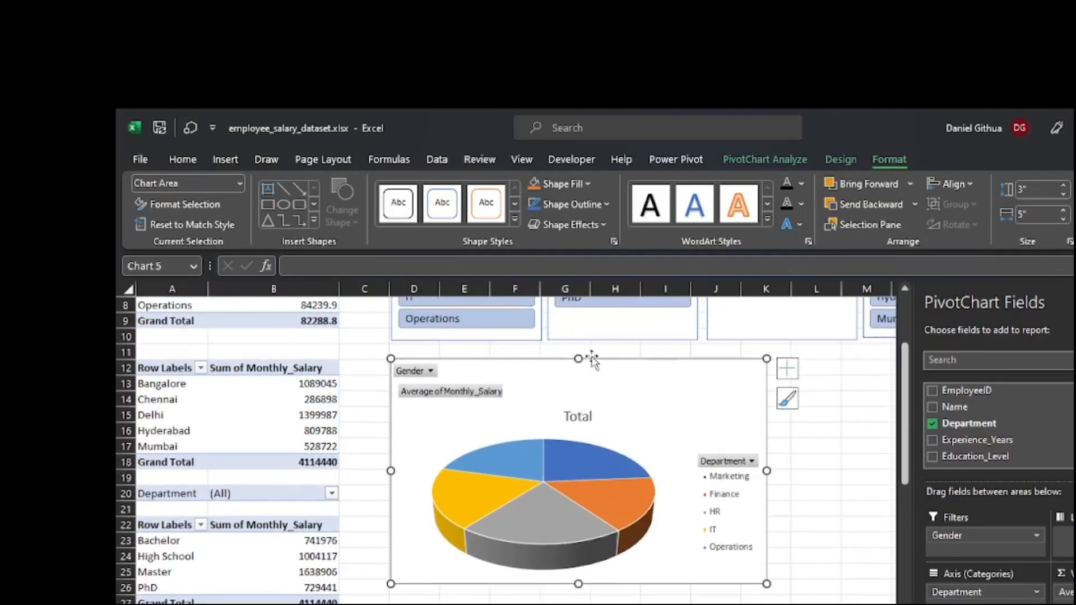
Enter "Average Monthly Salary per Department" in the pie chart's title, ahead of the existing text
left_click(579, 417)
scroll(586, 421, "up", 1)
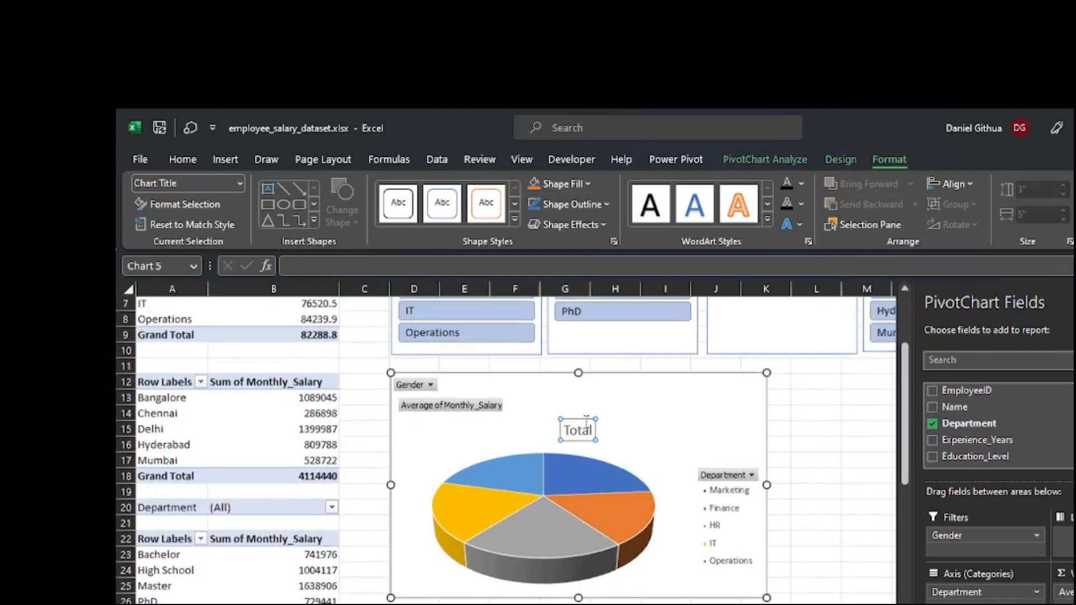
scroll(586, 421, "up", 2)
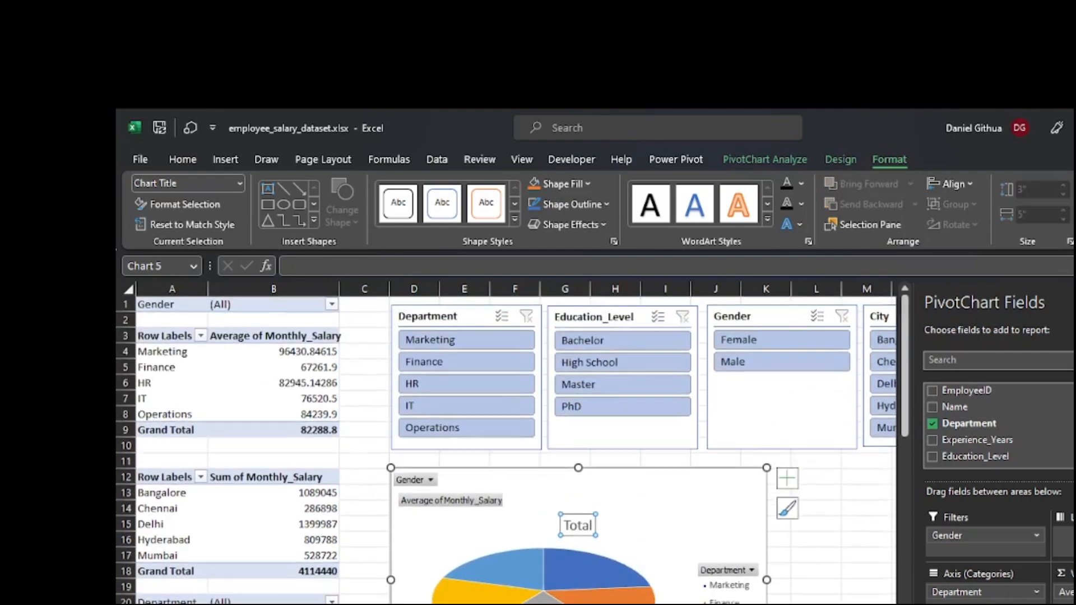
scroll(586, 421, "down", 1)
scroll(586, 422, "up", 1)
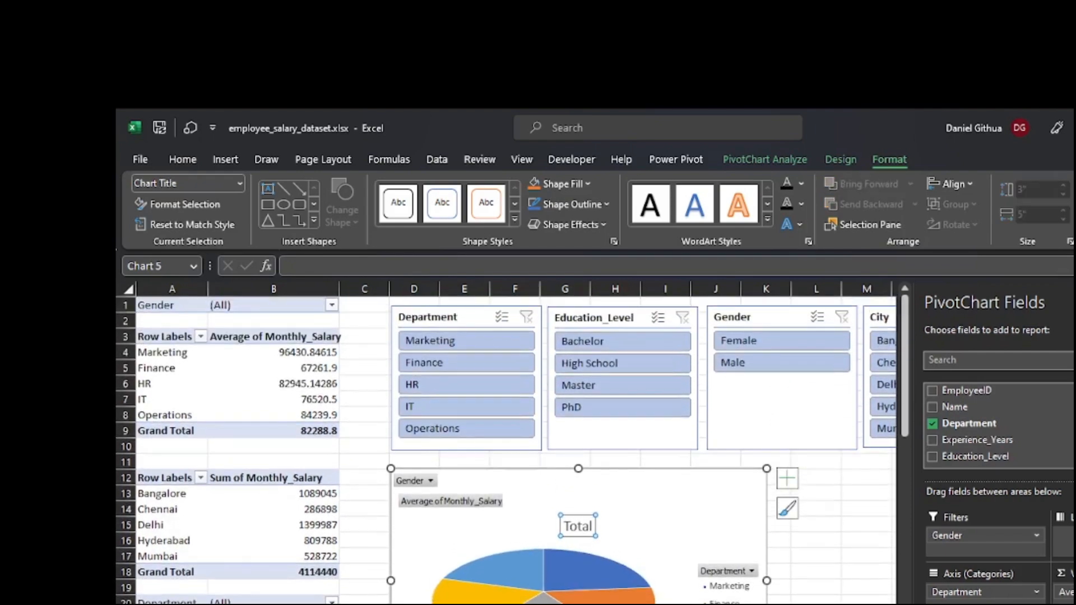
left_click(567, 526)
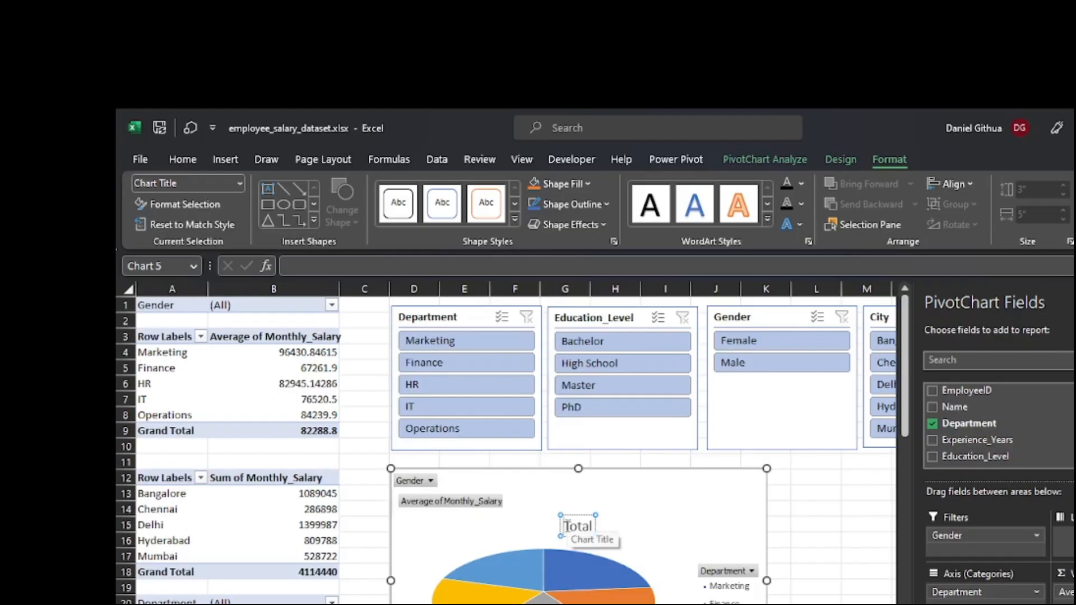
type("Avera")
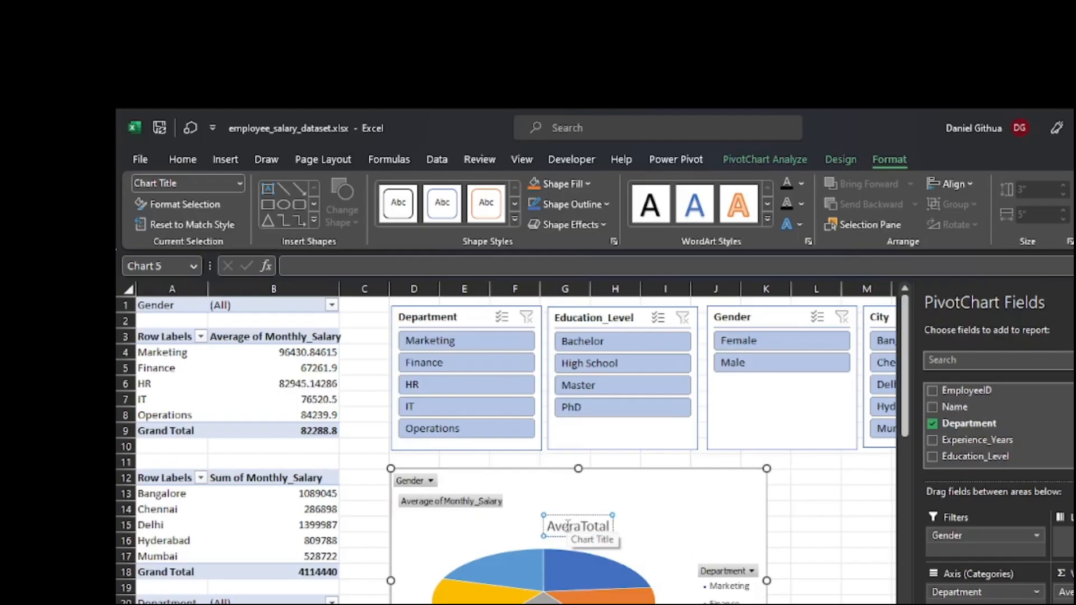
type("ge Mon")
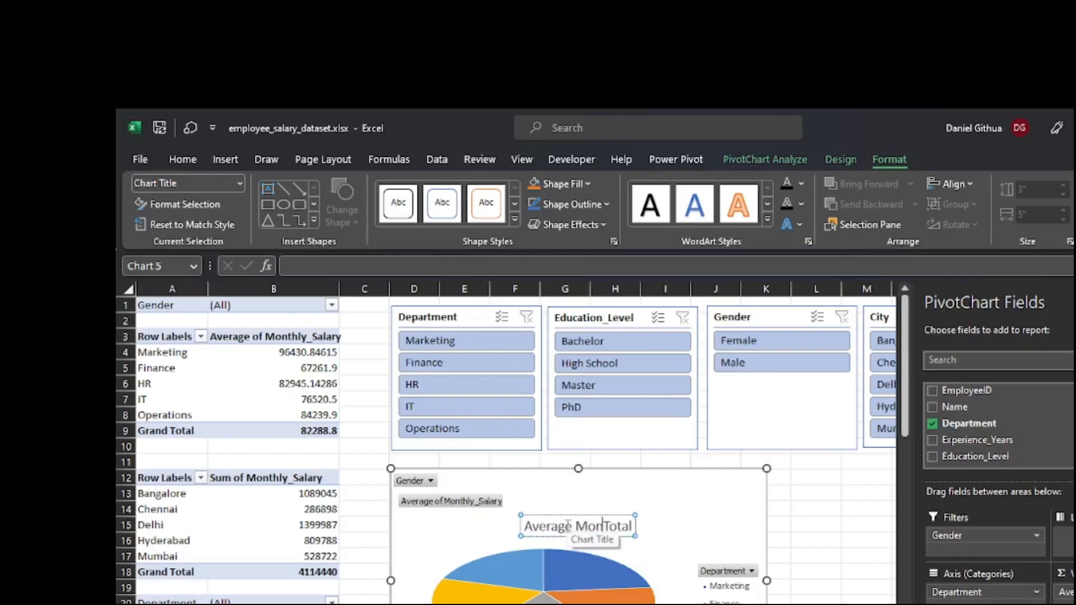
type("thly ")
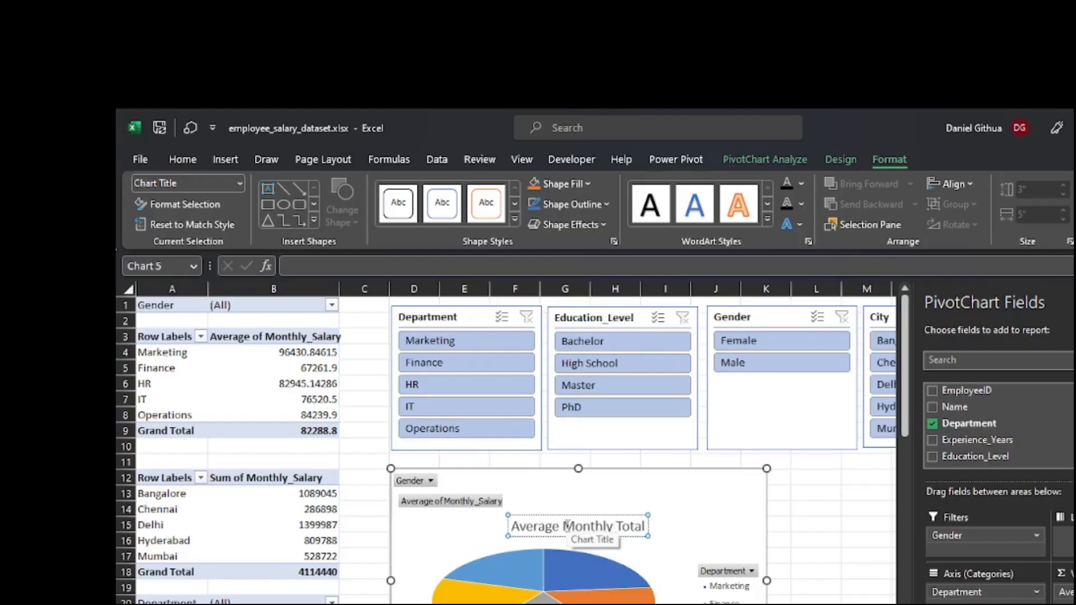
type("Salar")
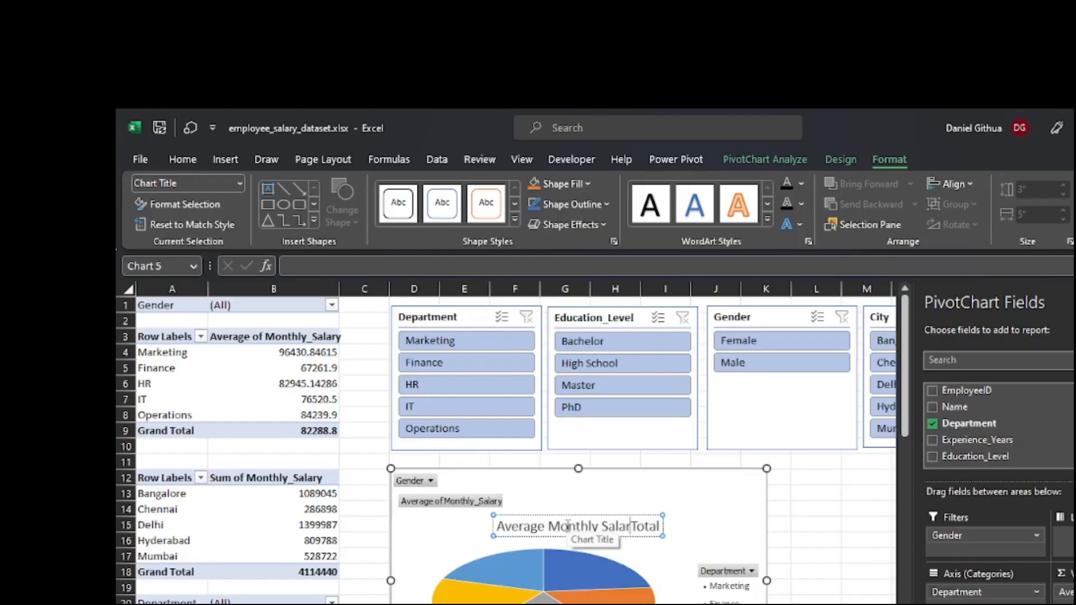
type("y ")
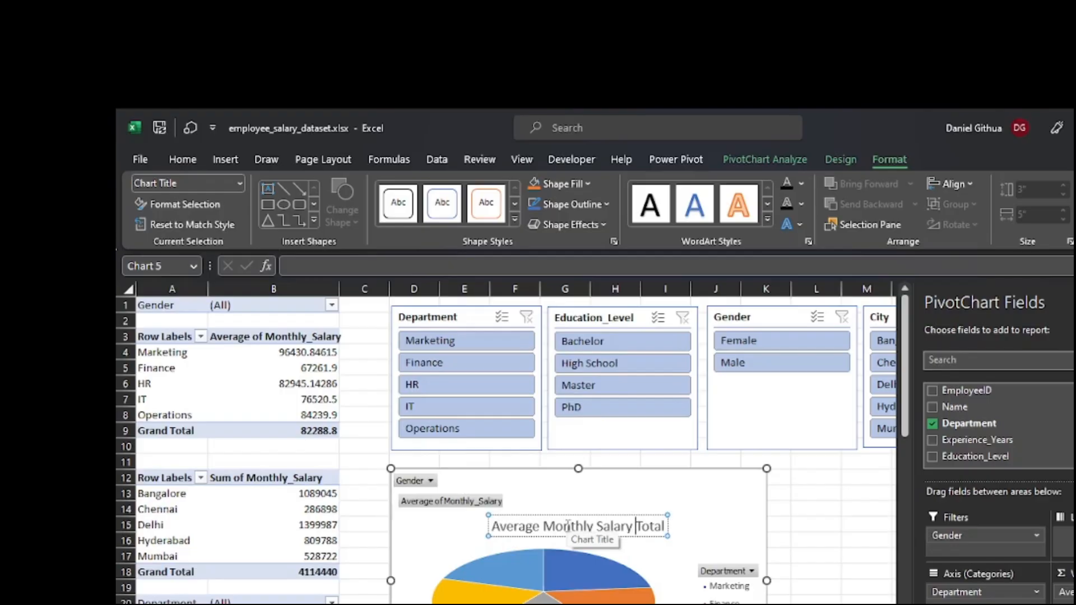
type("per ")
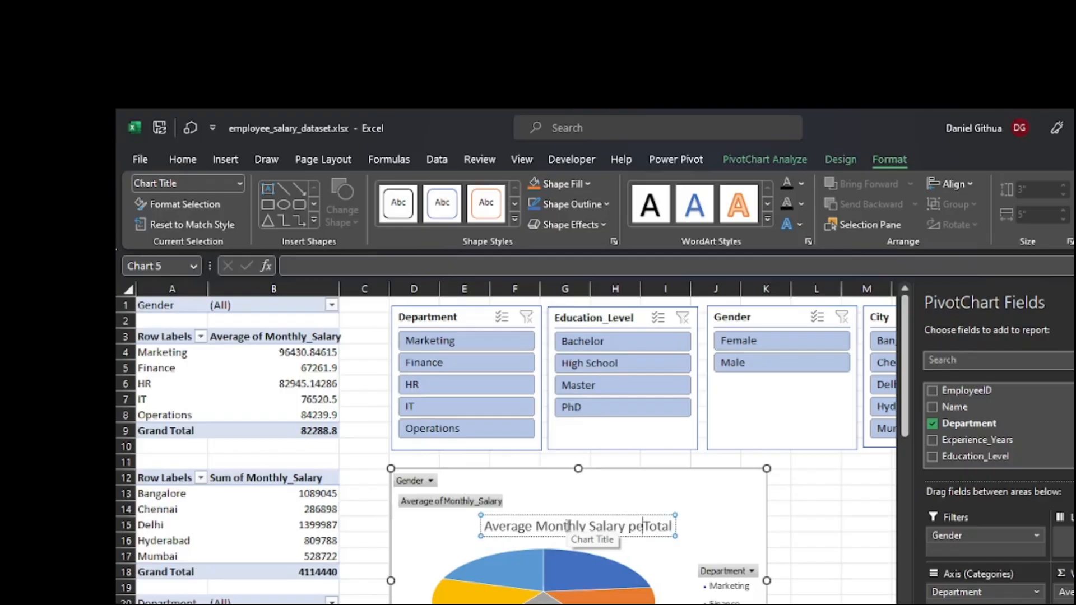
type("Departm")
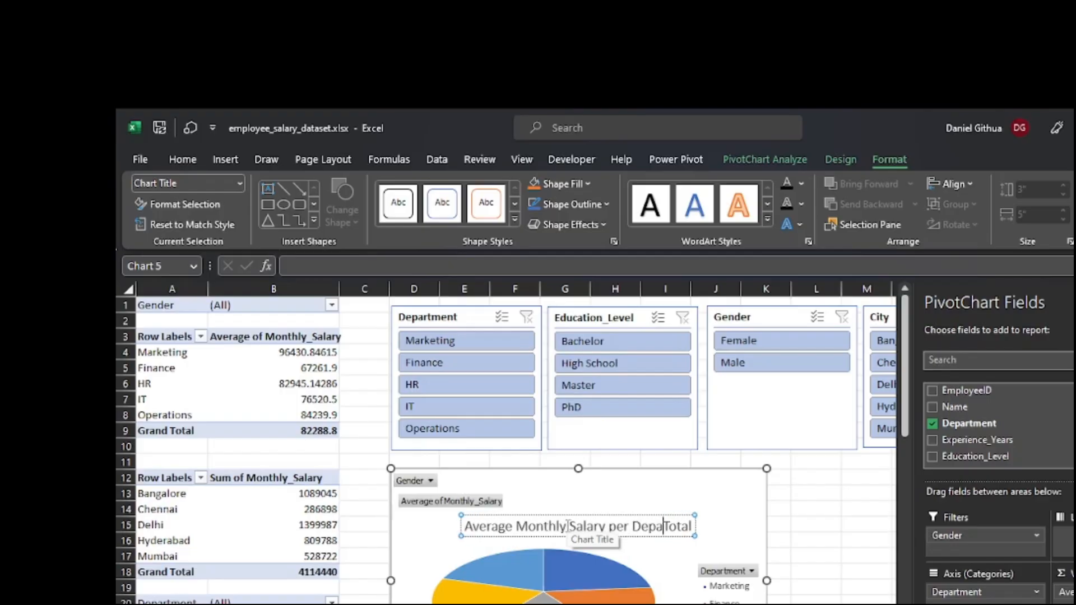
type("ent")
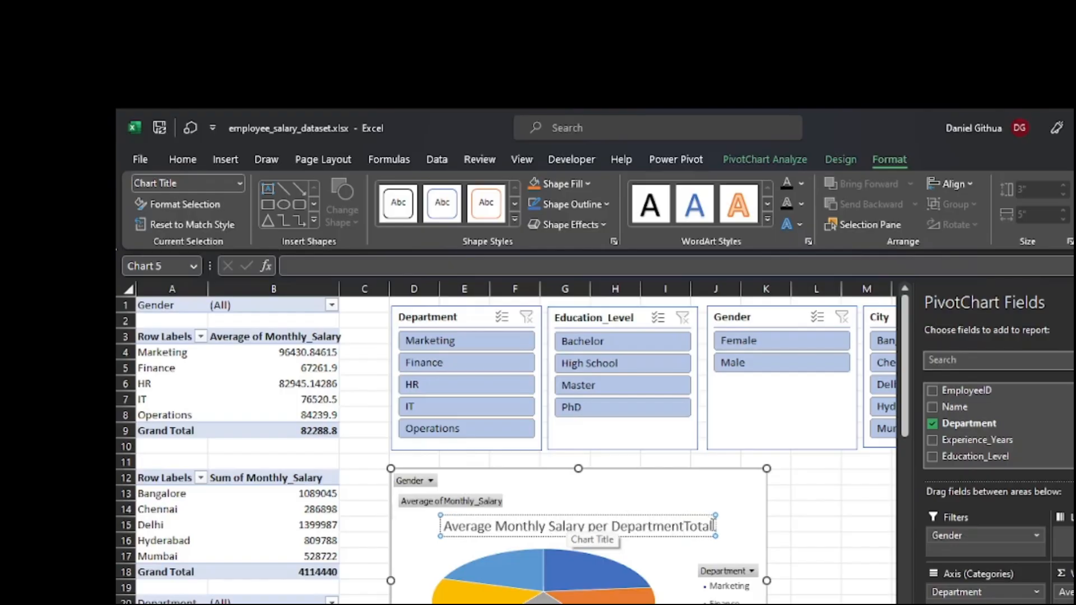
Remove the leftover word "Total" from the end of the pie chart's title
double_click(691, 528)
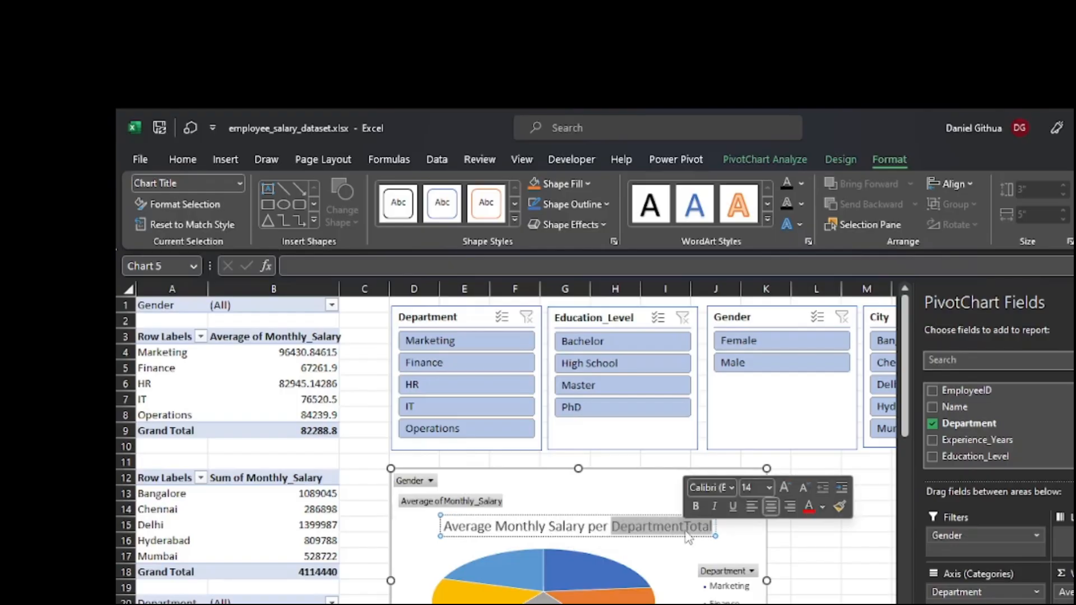
left_click(685, 528)
left_click_drag(682, 527, 711, 527)
double_click(714, 527)
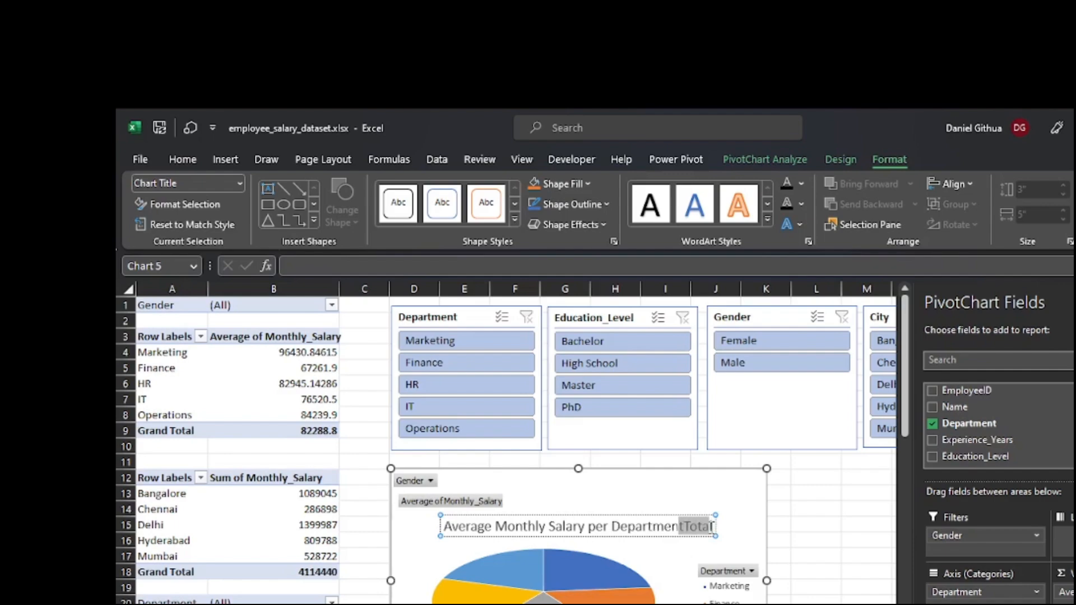
key("BackSpace")
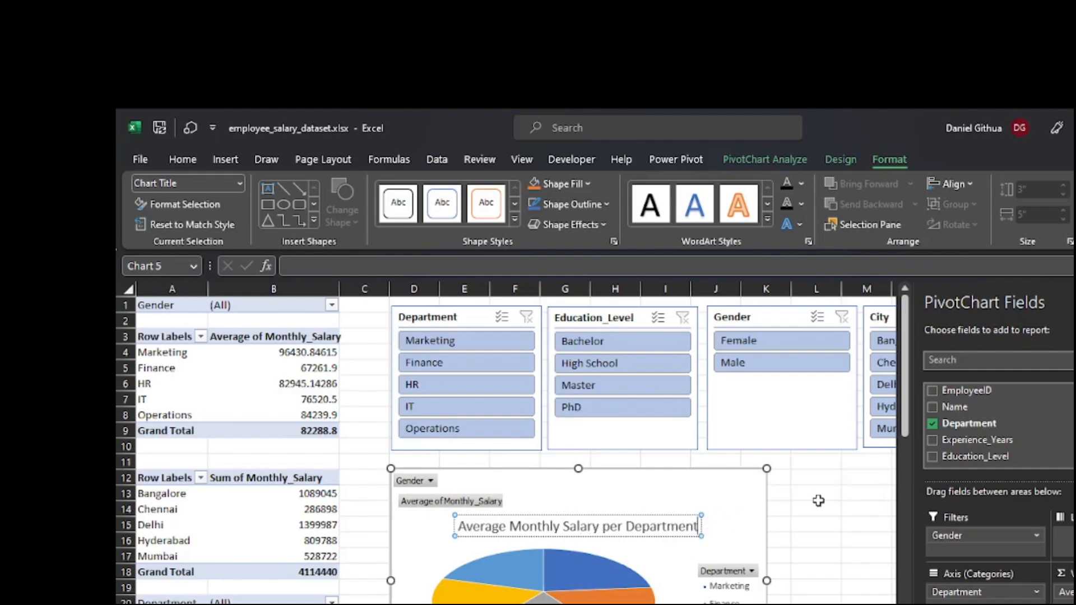
Apply the chart style with a bold uppercase title and coloured department labels around the 3-D pie
scroll(818, 500, "down", 5)
scroll(768, 445, "up", 1)
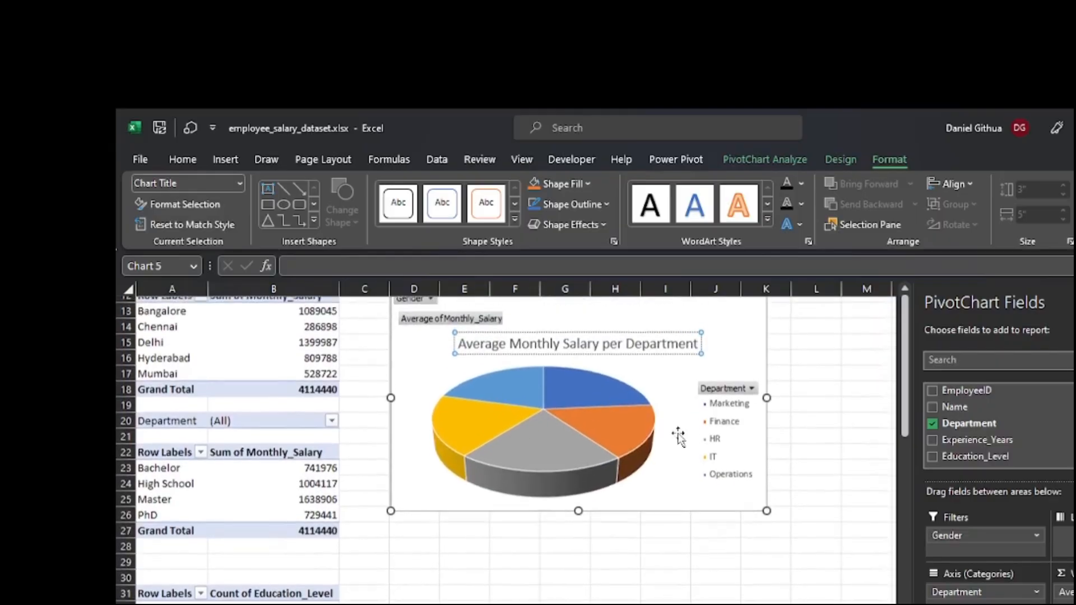
left_click(763, 324)
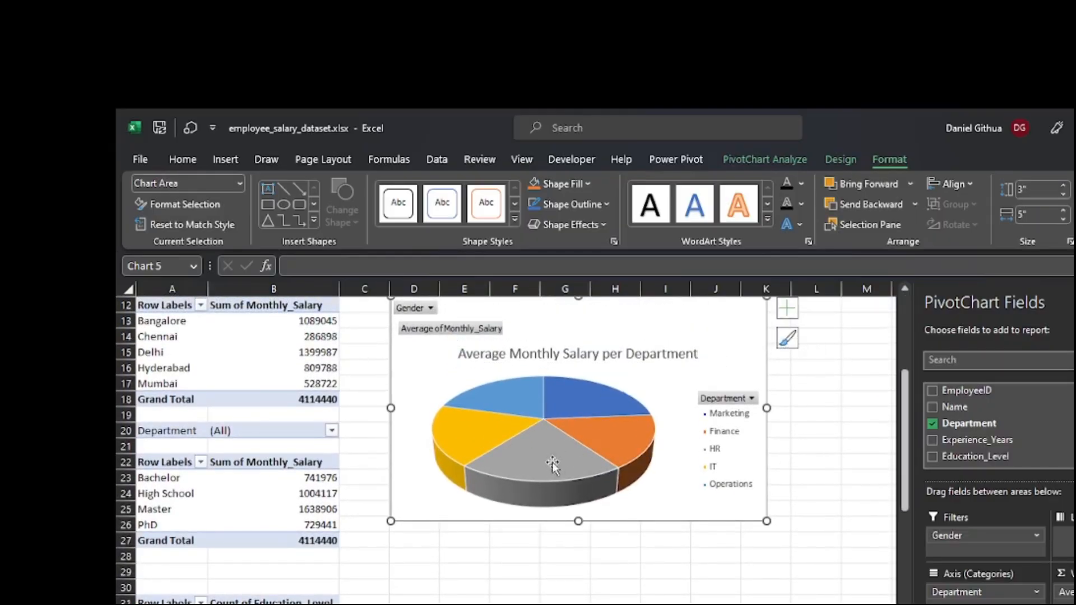
mouse_move(539, 483)
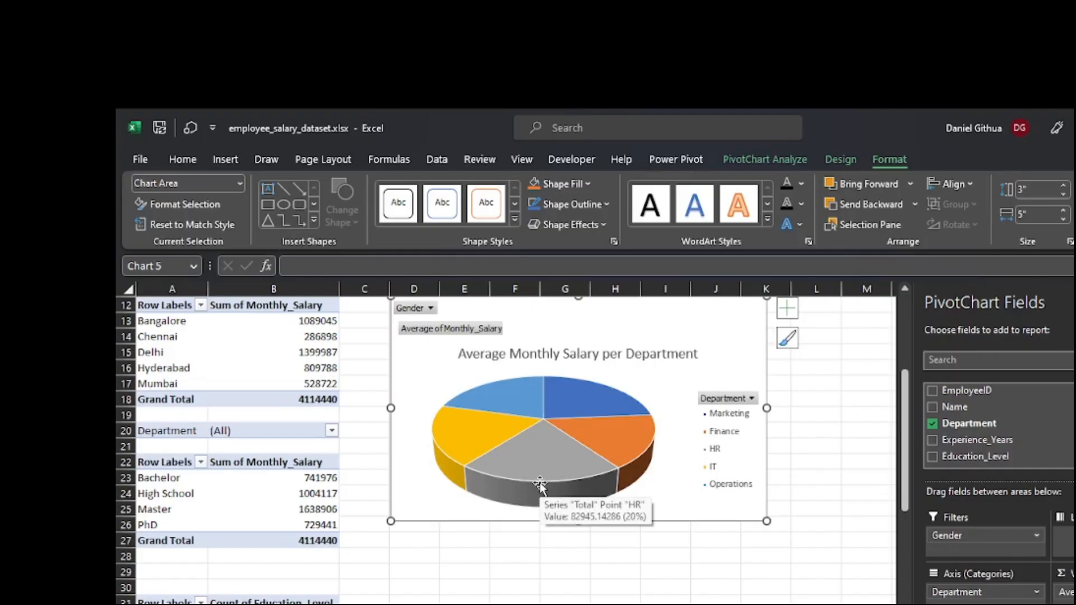
left_click(832, 159)
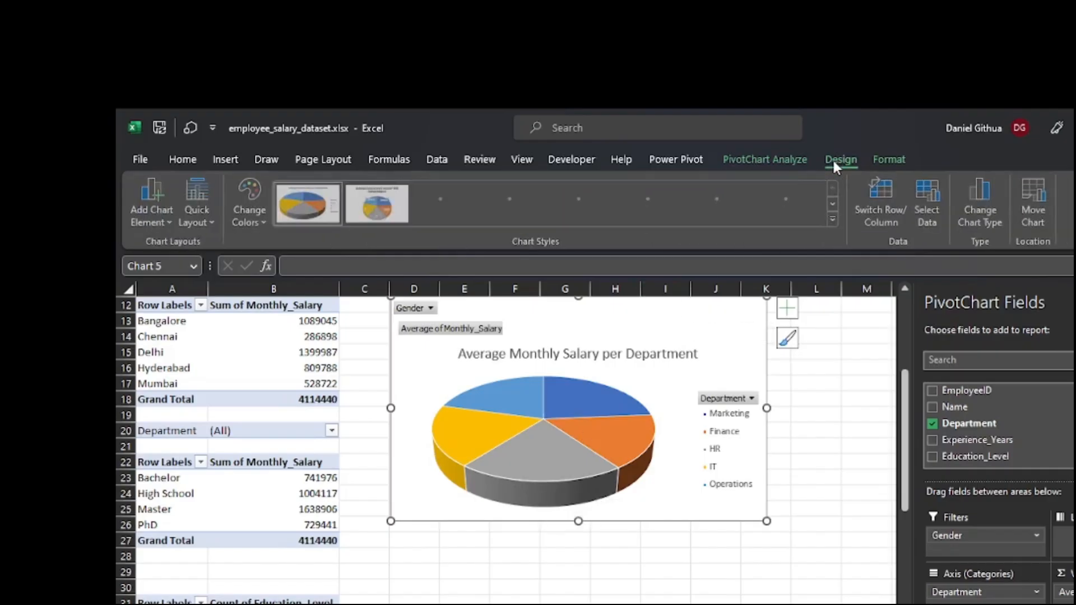
left_click(832, 218)
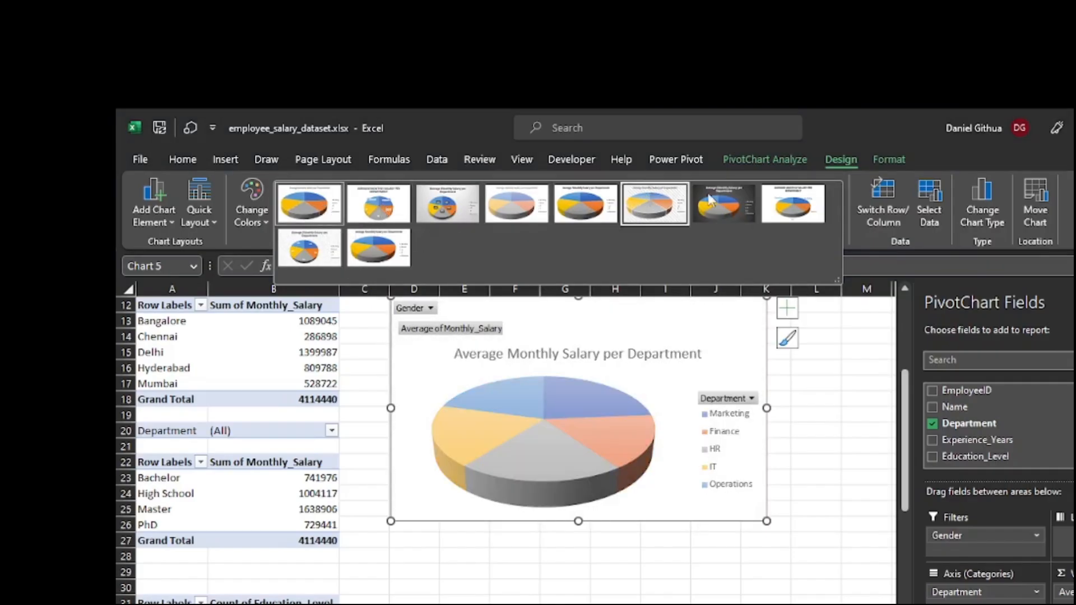
left_click(791, 206)
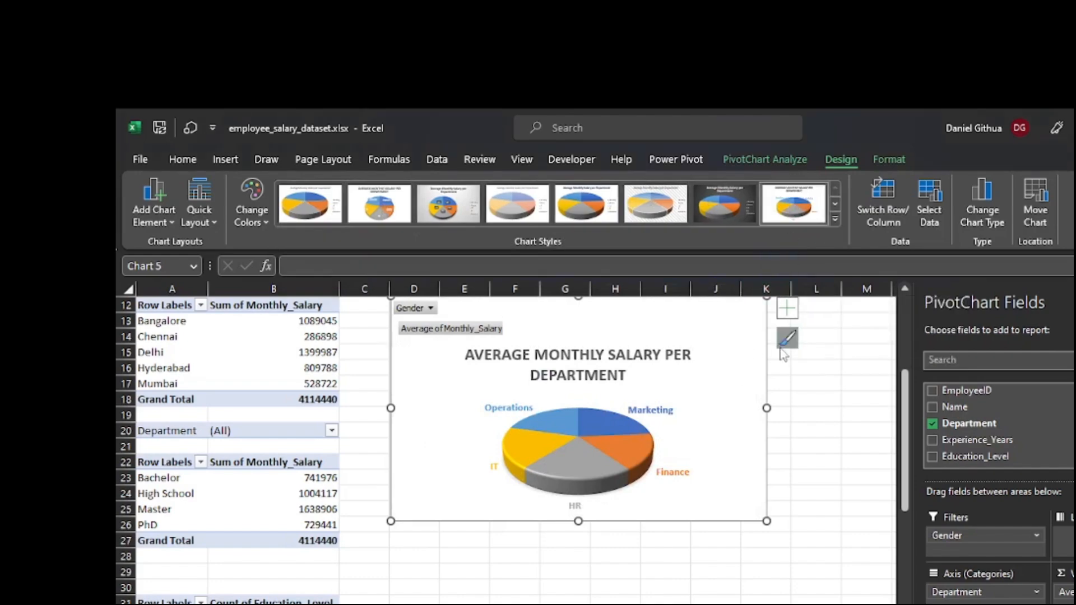
right_click(757, 321)
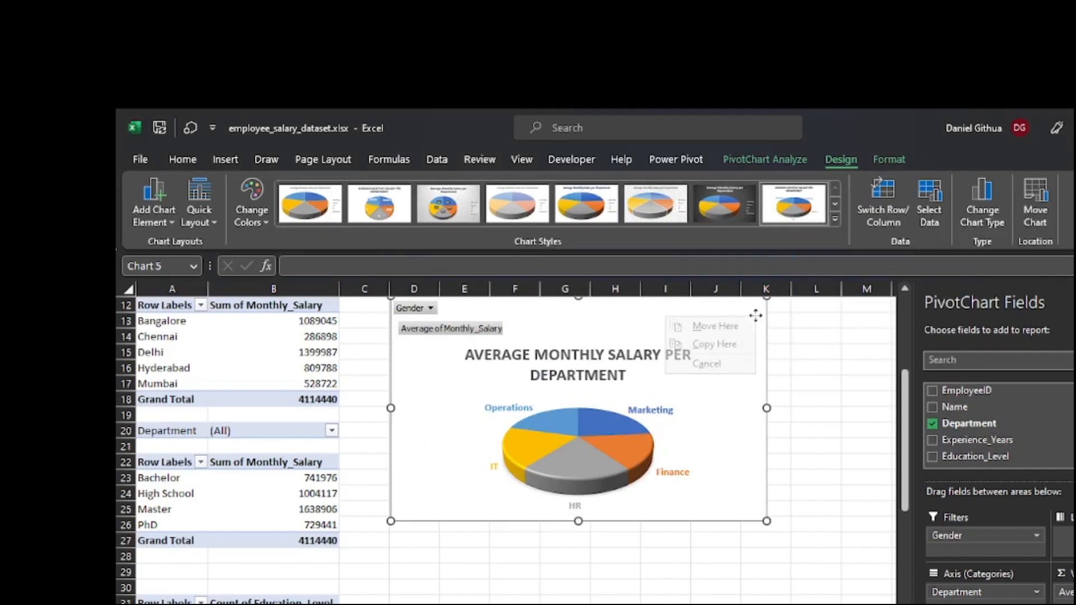
left_click(761, 311)
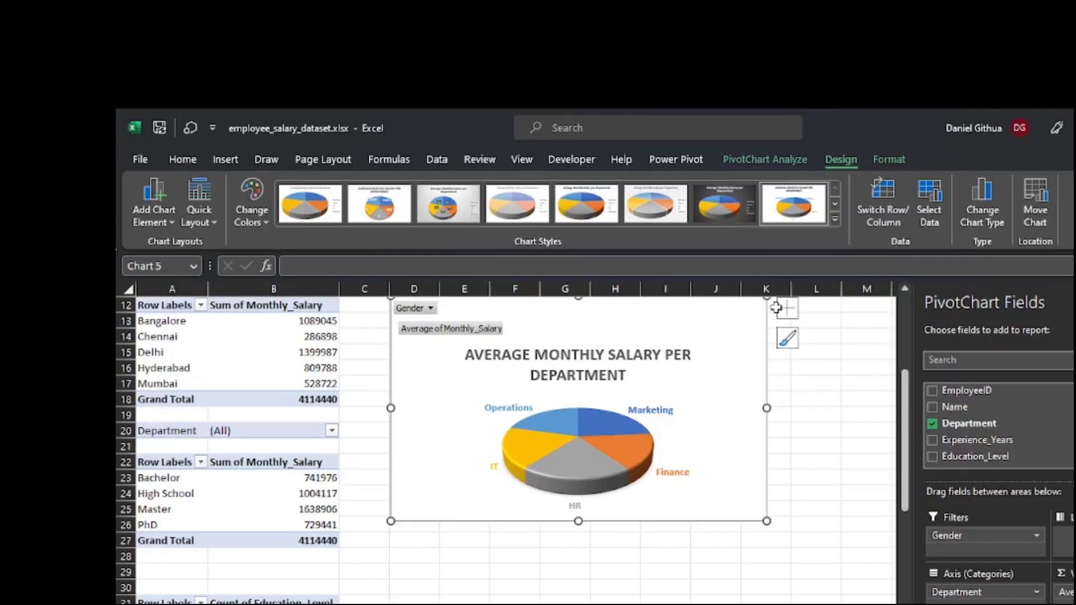
left_click(786, 313)
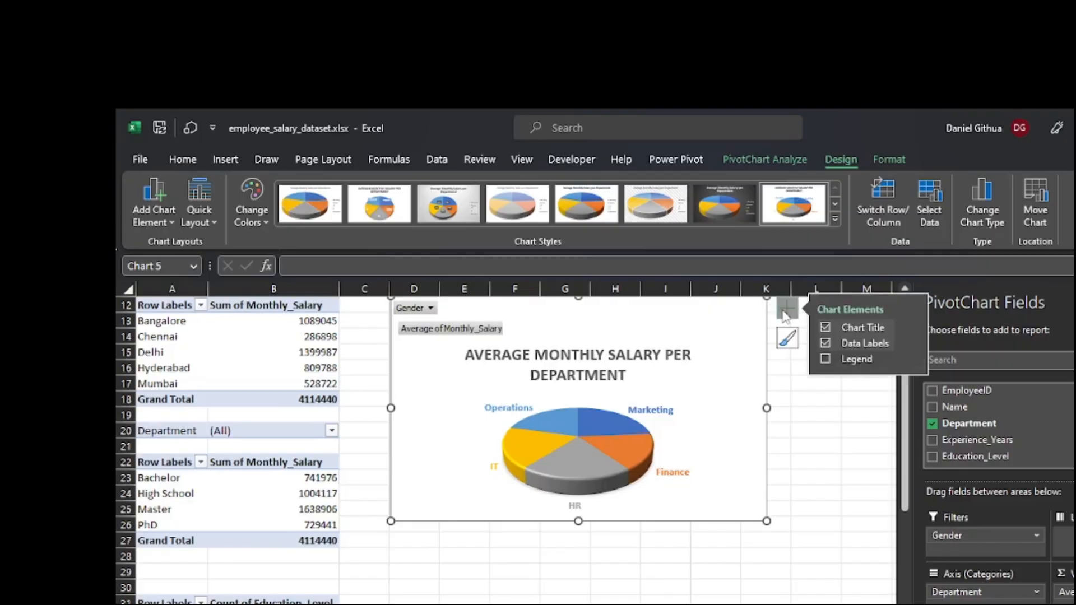
left_click(644, 463)
right_click(635, 466)
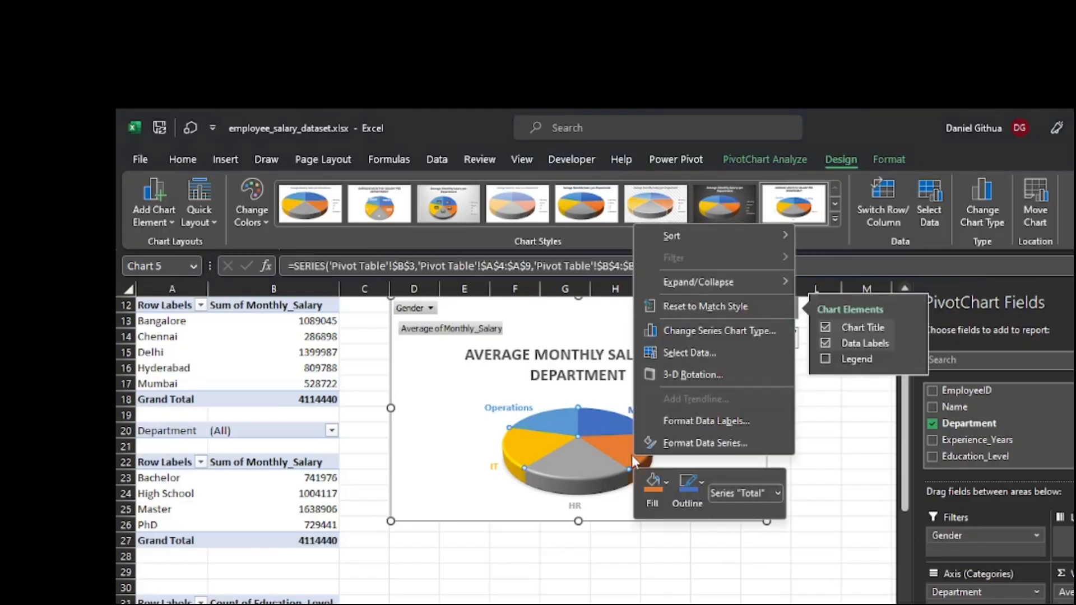
left_click(682, 443)
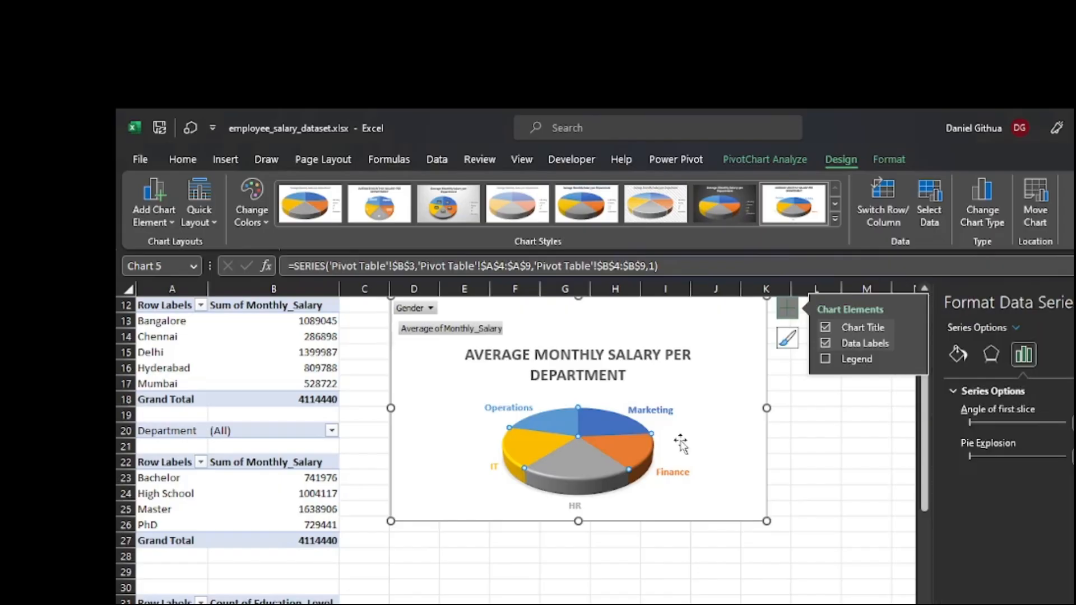
left_click(951, 365)
left_click(999, 361)
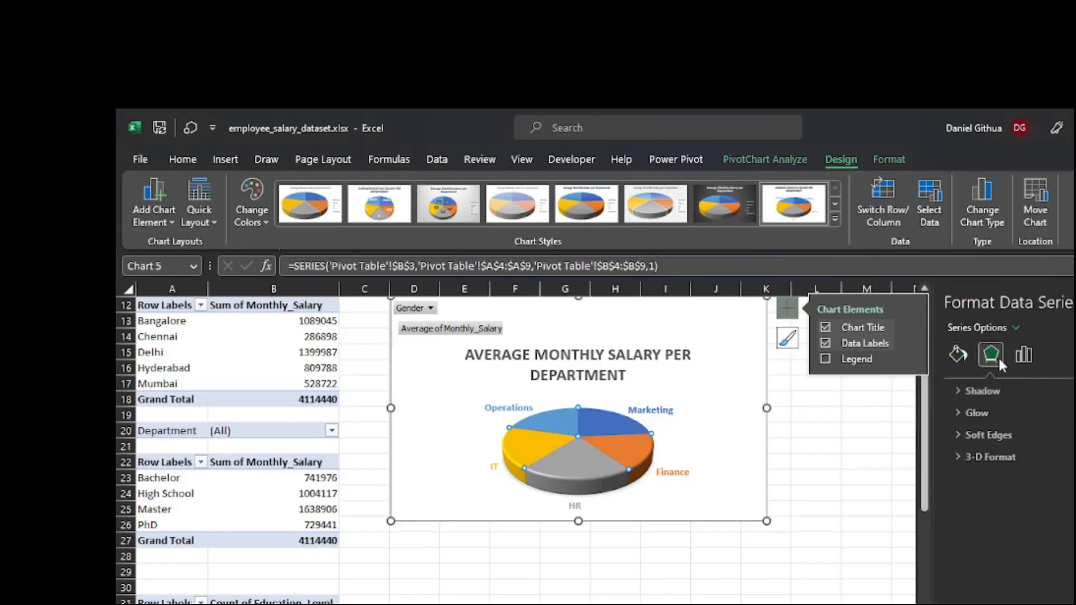
left_click(1026, 360)
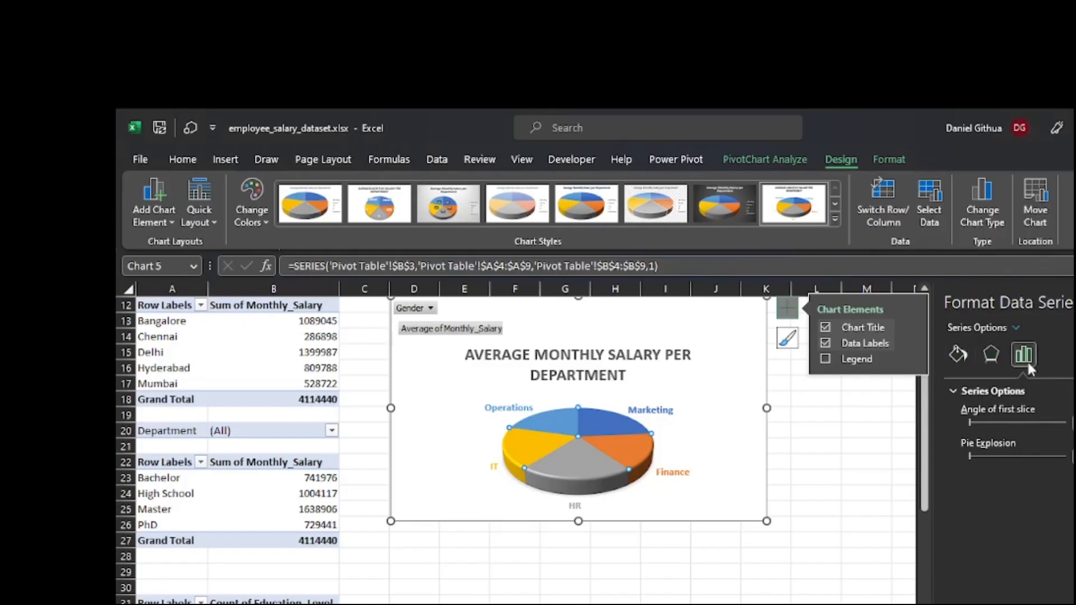
left_click(875, 511)
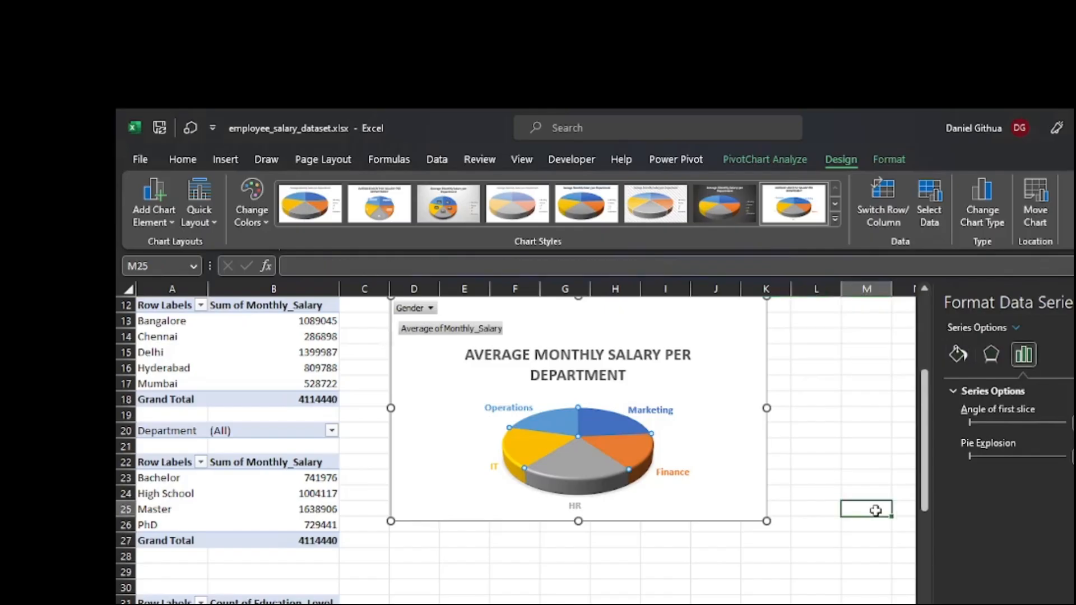
Add the percentage and the value to the pie chart's data labels, alongside the category name
left_click(757, 360)
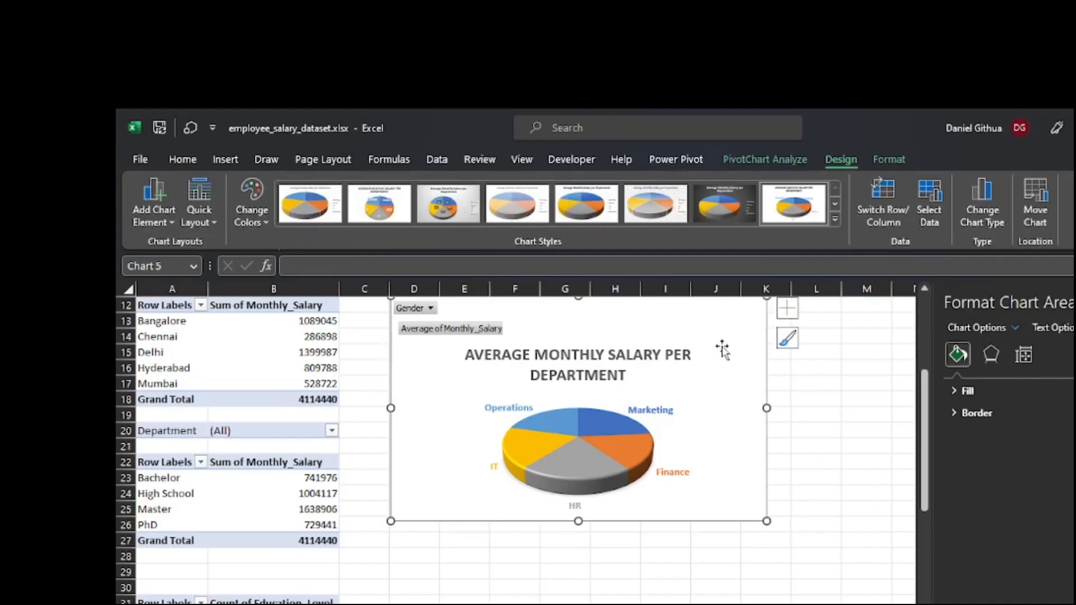
left_click(789, 310)
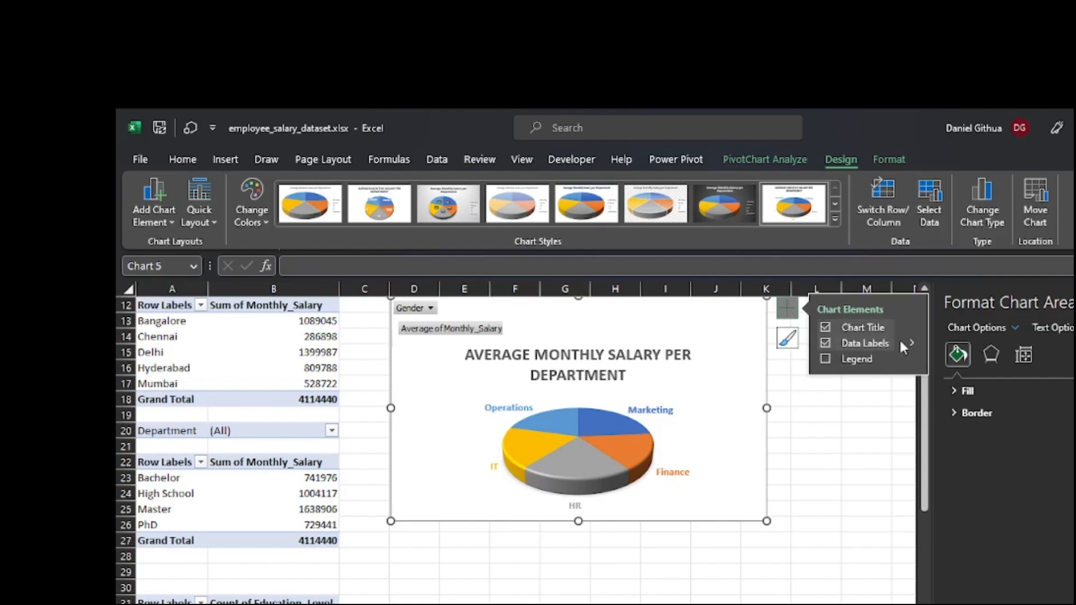
mouse_move(912, 339)
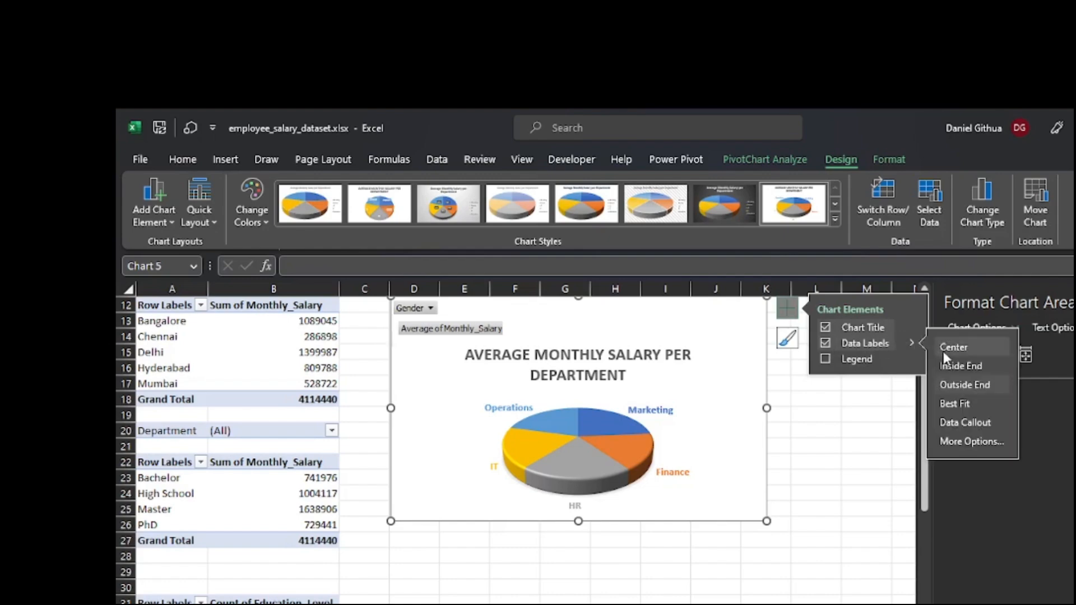
left_click(984, 447)
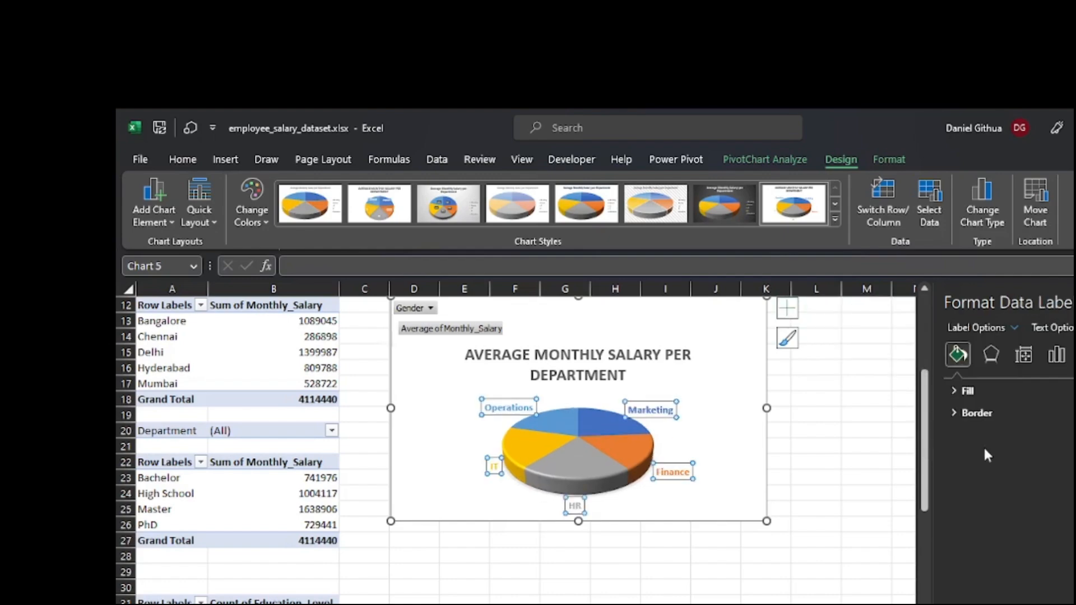
left_click(1056, 359)
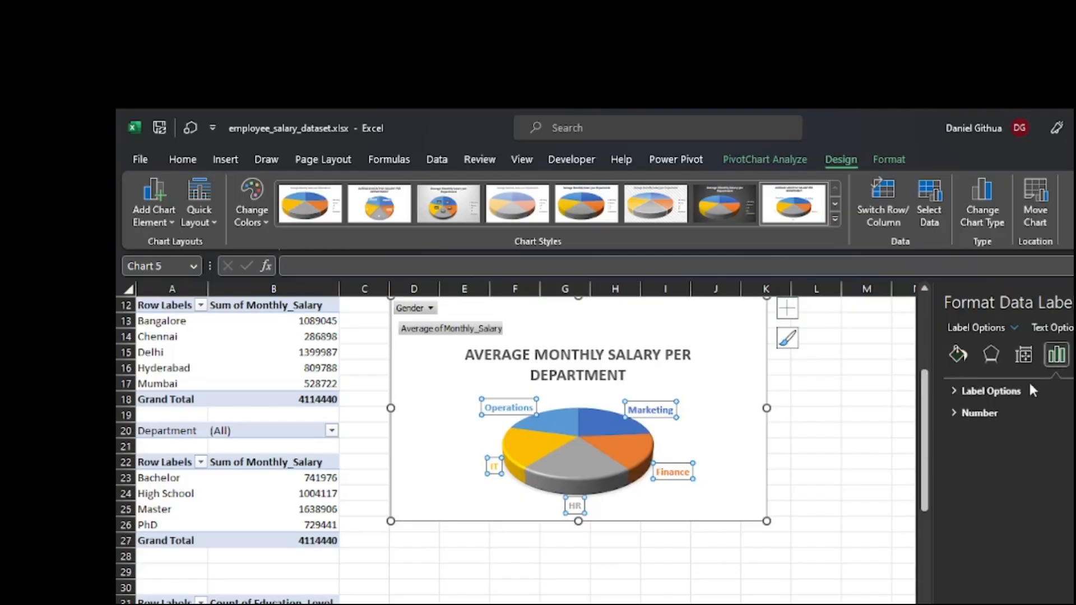
left_click(1024, 386)
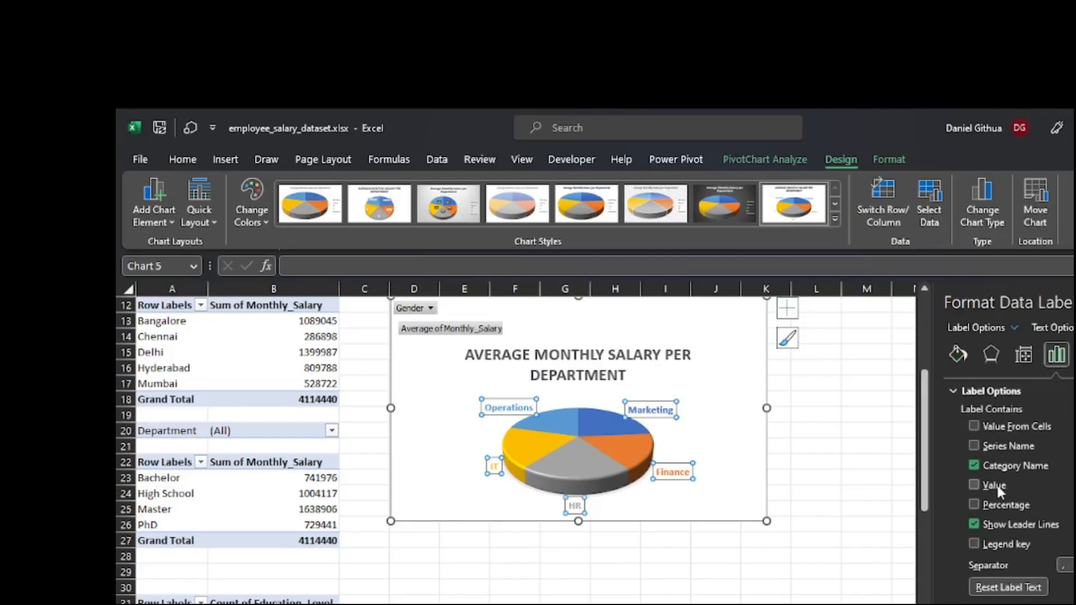
left_click(973, 505)
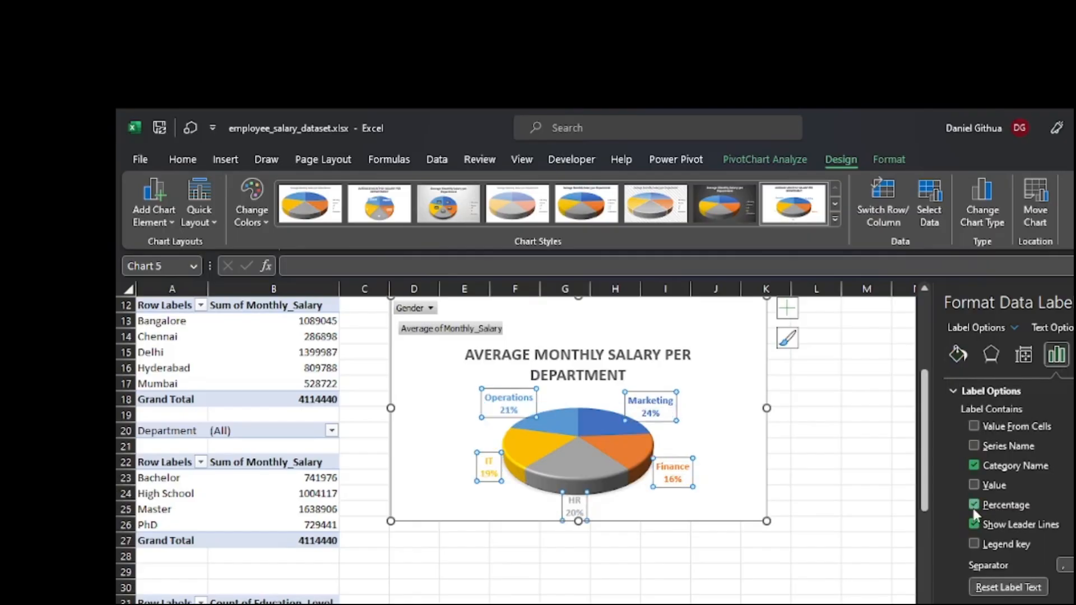
left_click(974, 485)
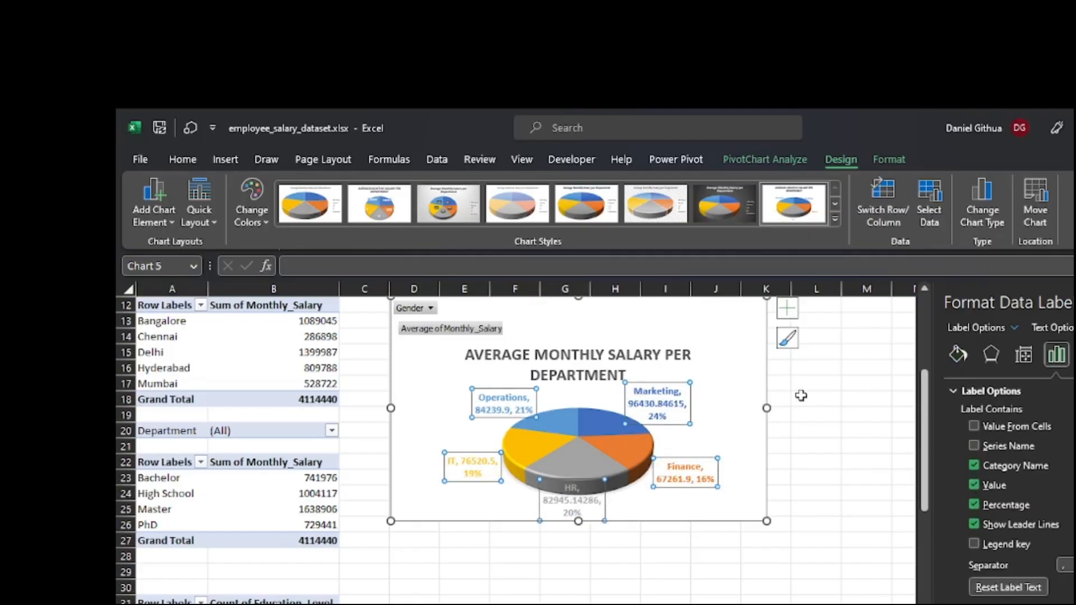
left_click(816, 429)
Enlarge the pie chart by extending its bottom edge downward and its right edge outward
left_click(573, 508)
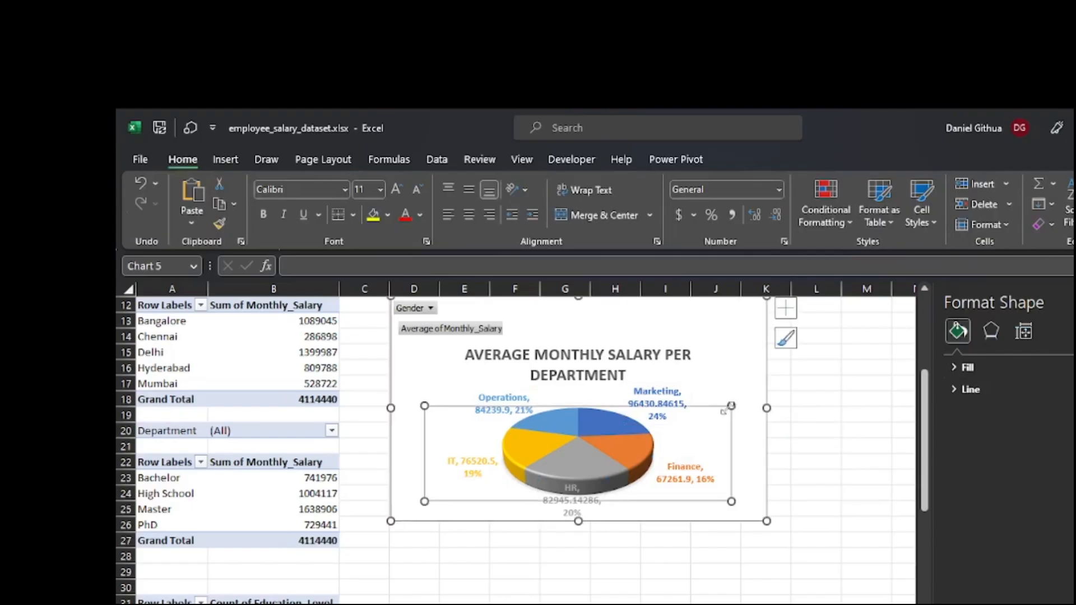
left_click_drag(580, 534, 580, 550)
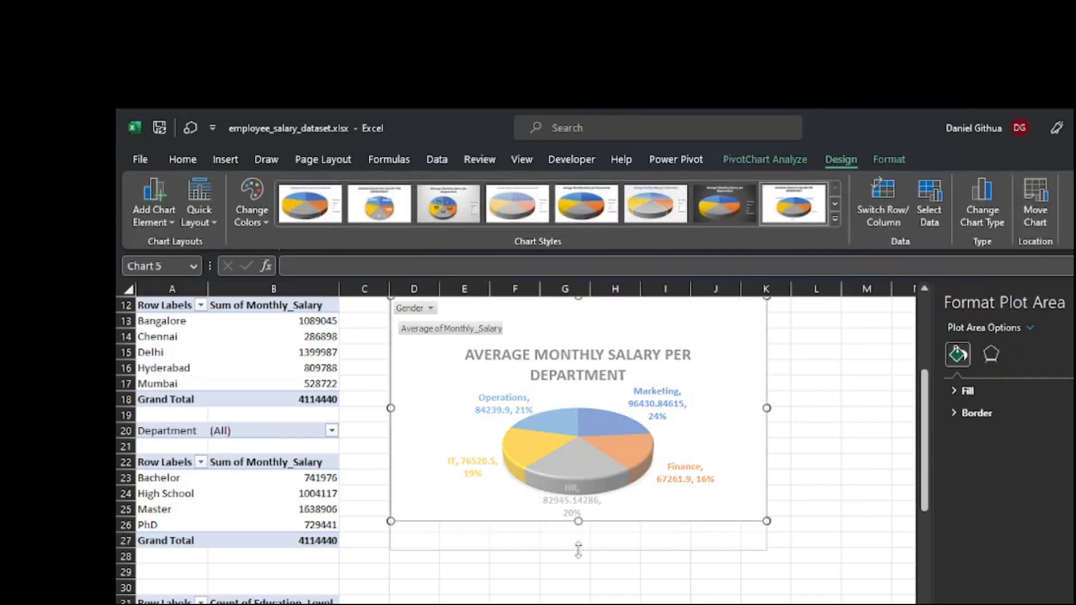
left_click(832, 476)
left_click(764, 401)
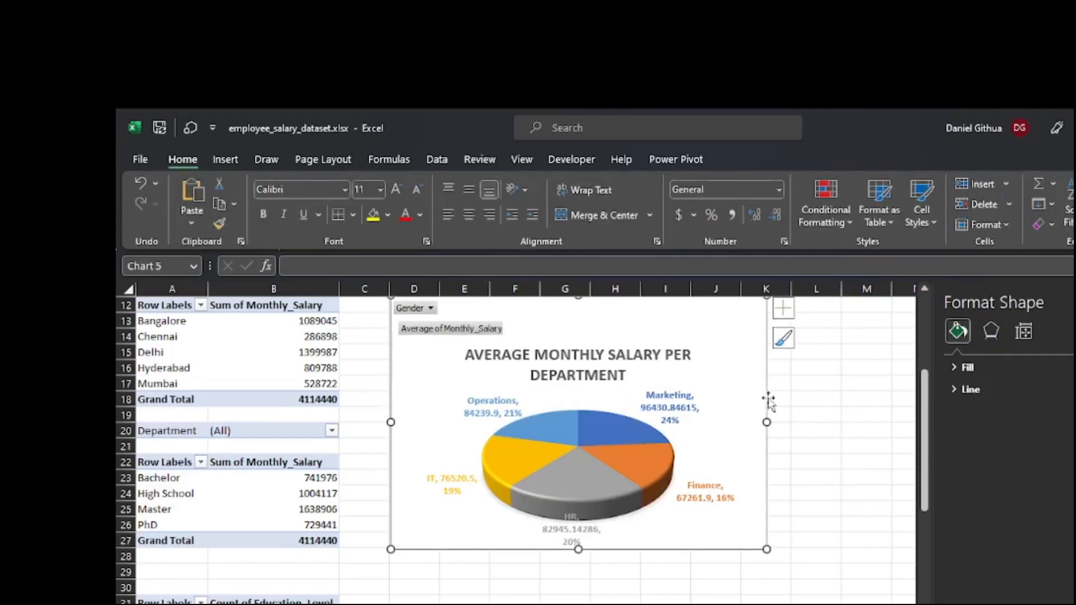
left_click_drag(765, 422, 794, 422)
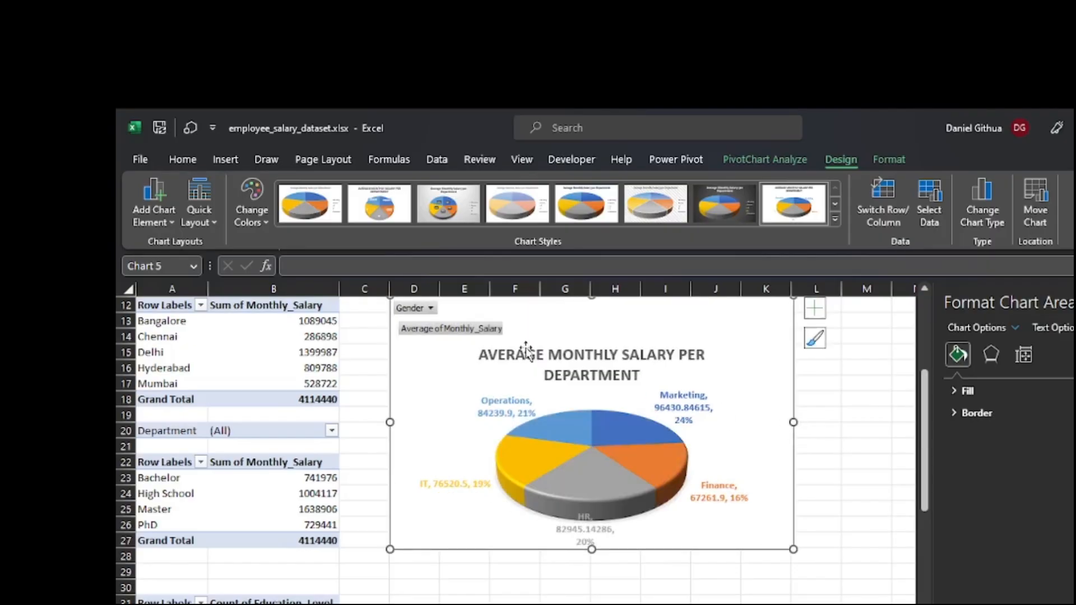
Hide all field buttons on the average monthly salary pie chart
right_click(402, 331)
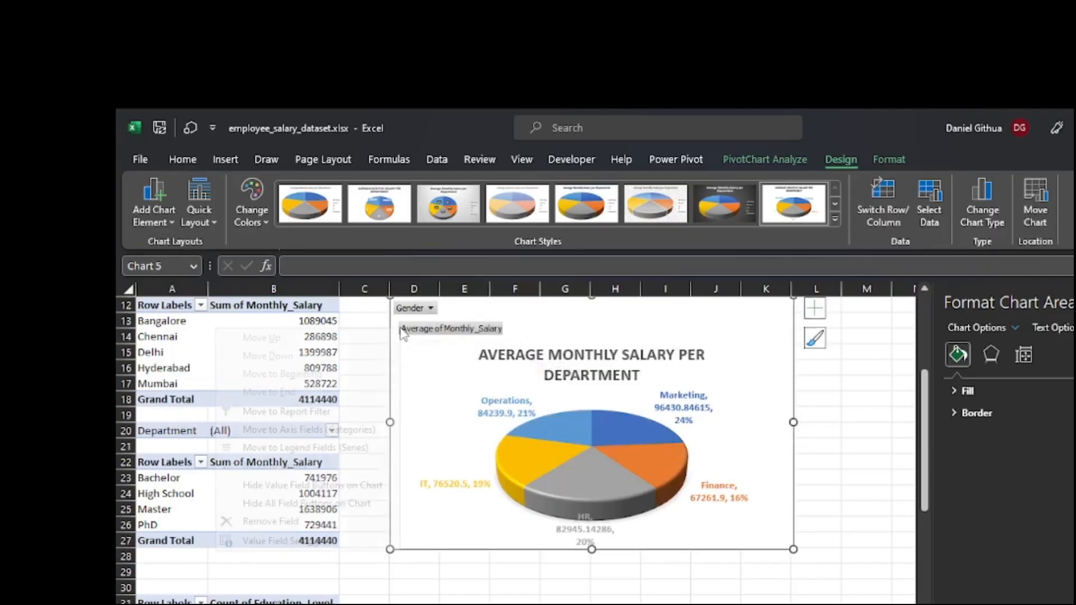
left_click(410, 392)
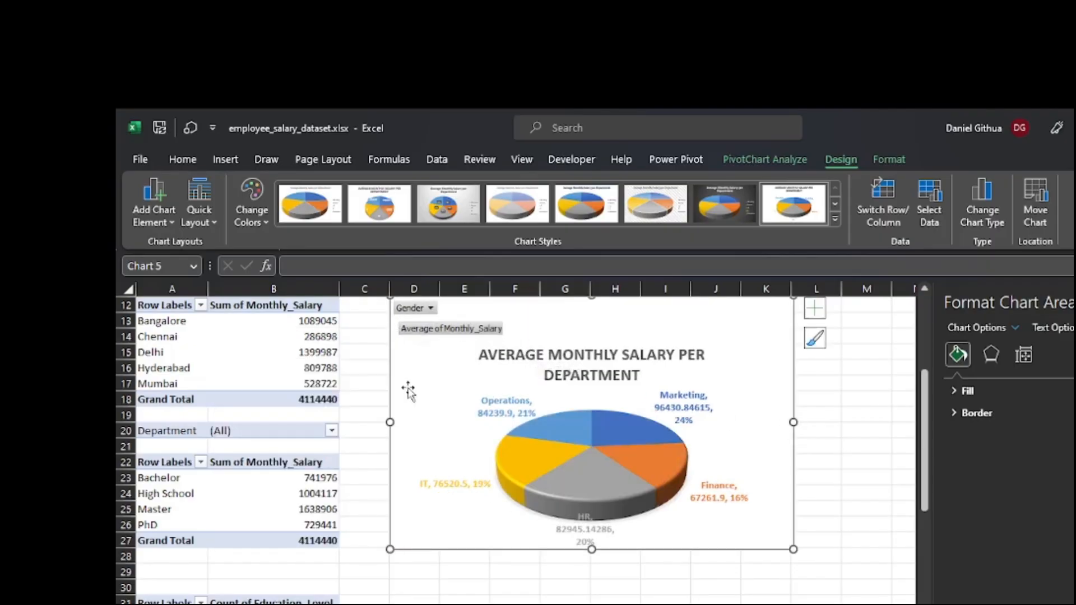
right_click(417, 334)
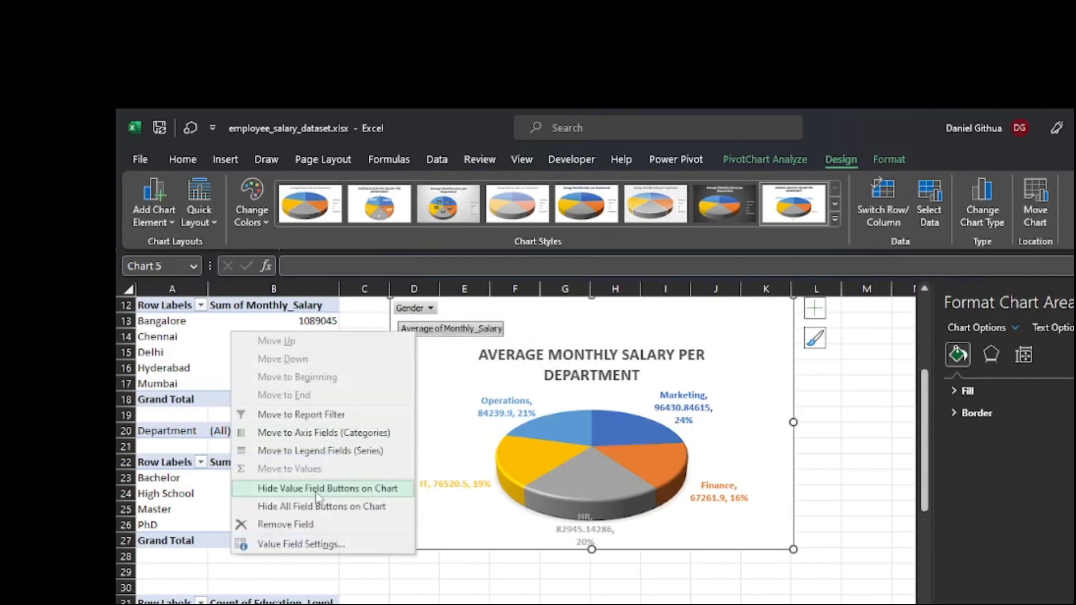
left_click(317, 508)
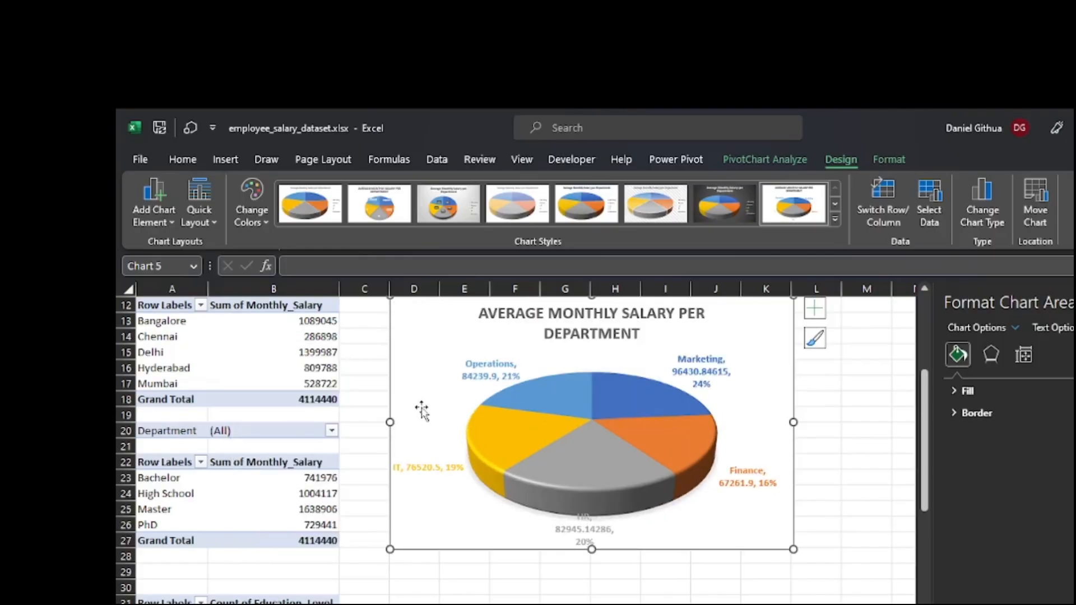
Insert a clustered column PivotChart from the monthly salary by education level PivotTable and place it below the pie chart
left_click_drag(919, 461, 928, 437)
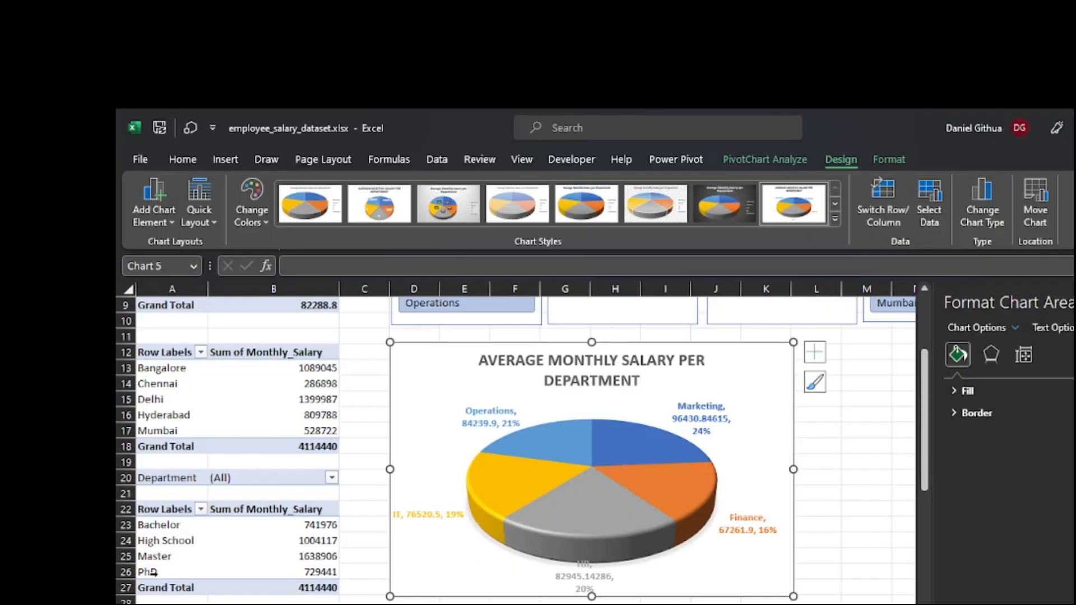
left_click(176, 555)
left_click(222, 541)
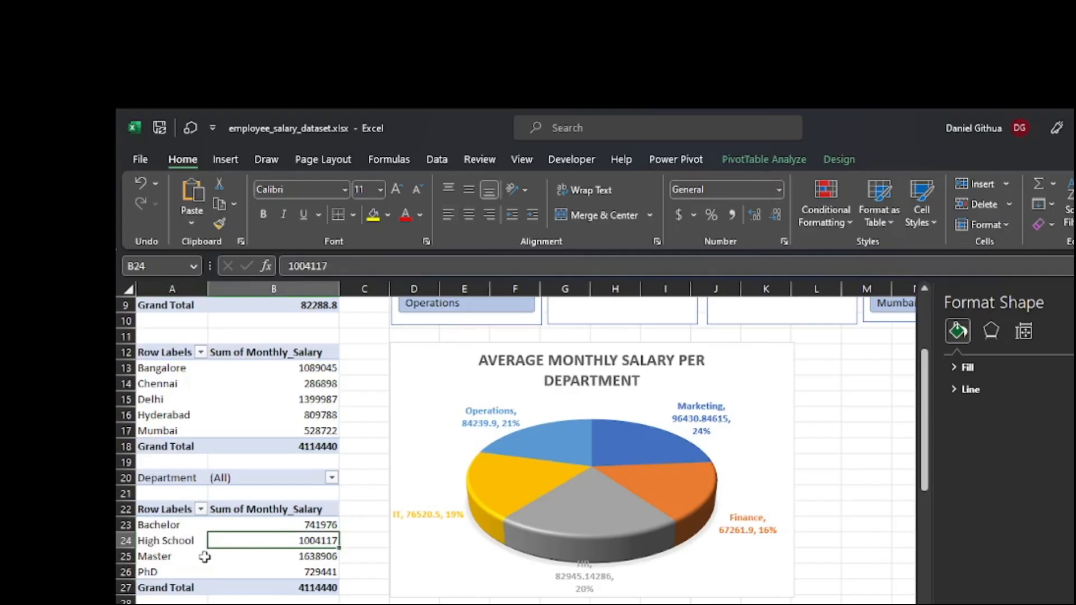
left_click(177, 539)
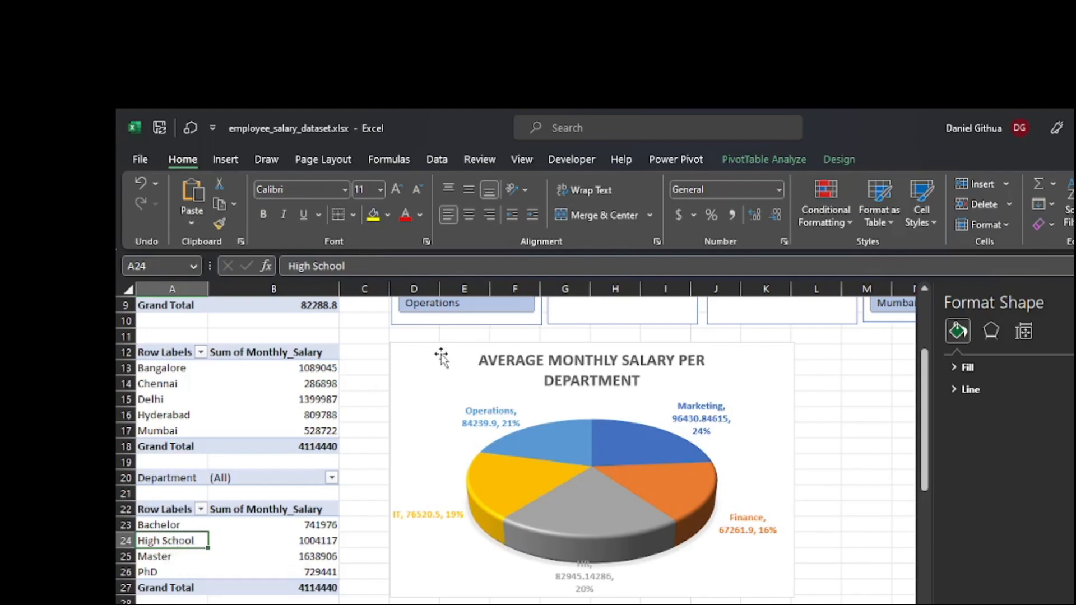
left_click(747, 159)
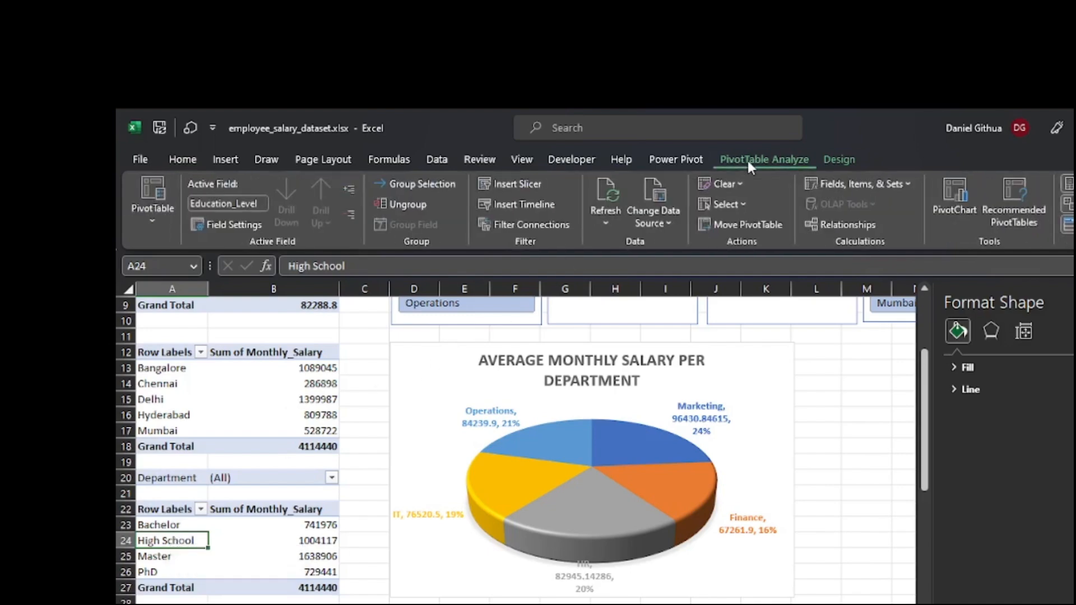
left_click(957, 213)
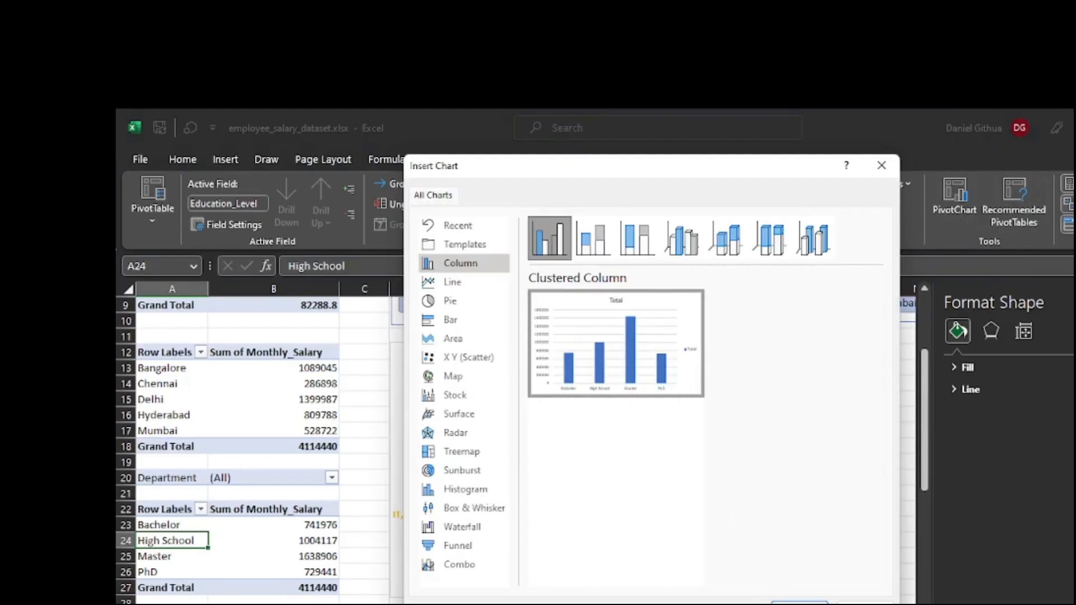
left_click(800, 603)
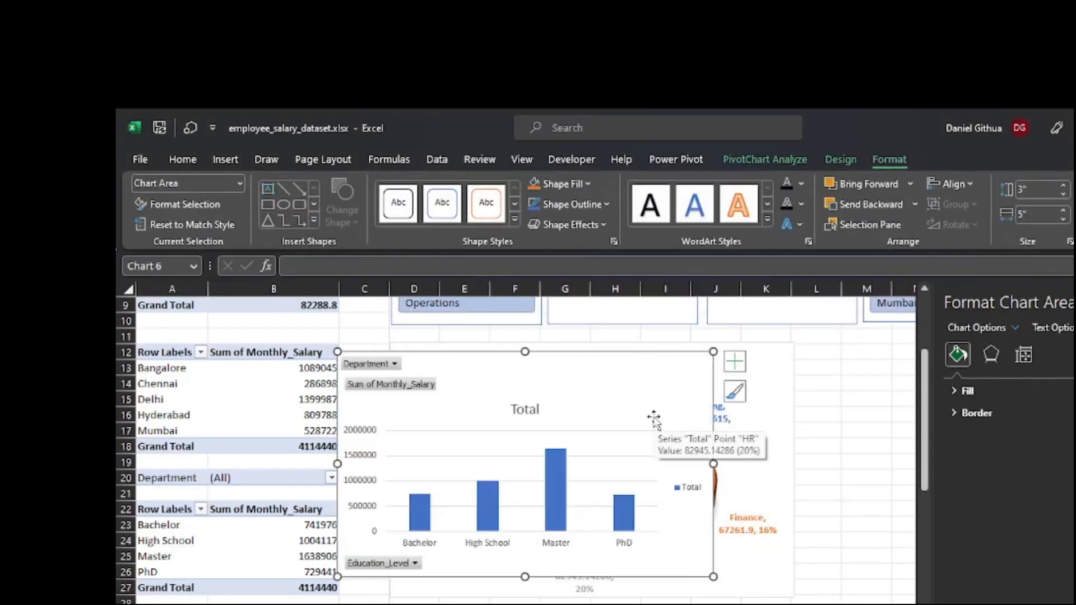
left_click_drag(622, 356, 761, 604)
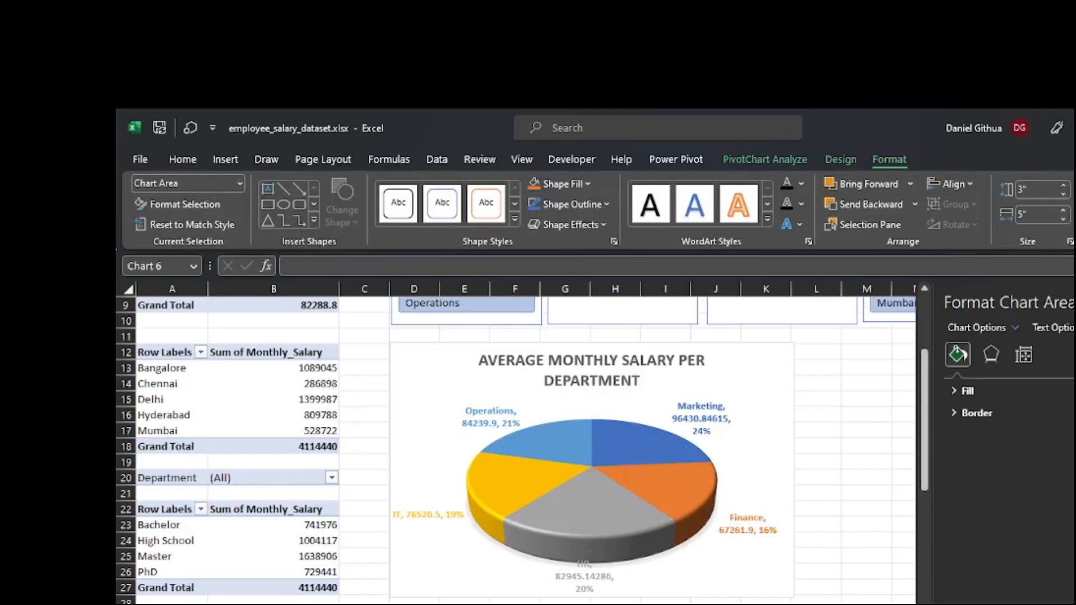
Title the monthly salary column chart "Sum of Montly Salary by Education Level"
left_click_drag(925, 443, 951, 546)
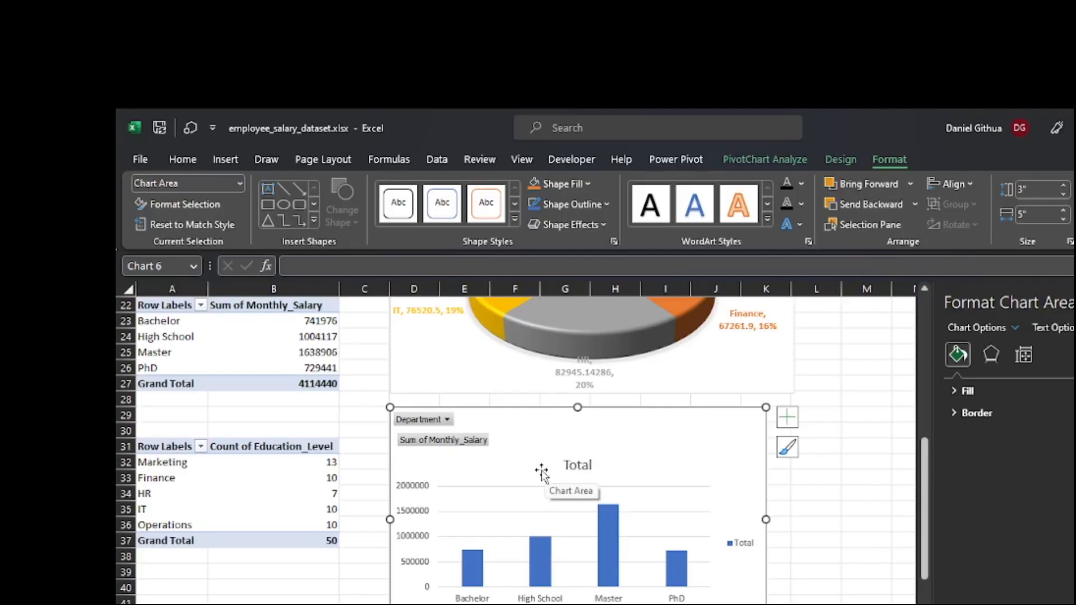
left_click(577, 465)
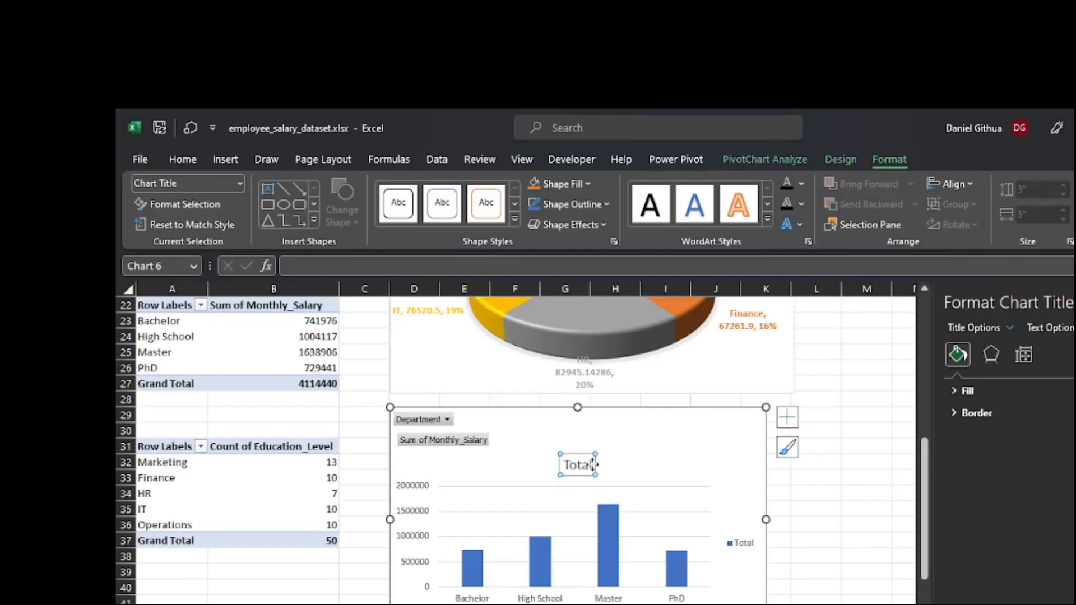
left_click_drag(592, 465, 590, 465)
type("S")
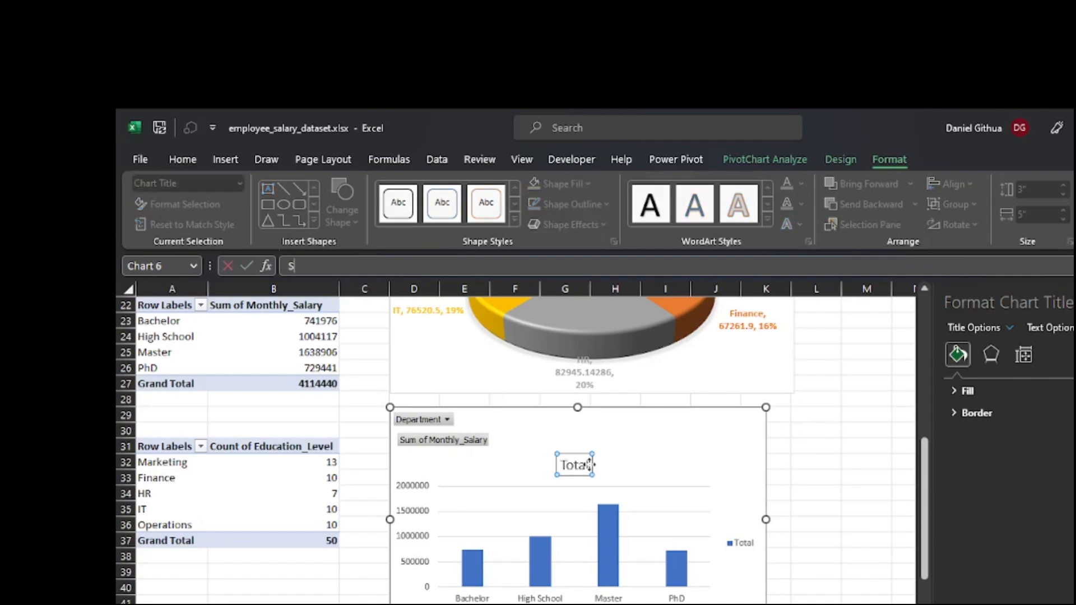
type("um of Montly Sla")
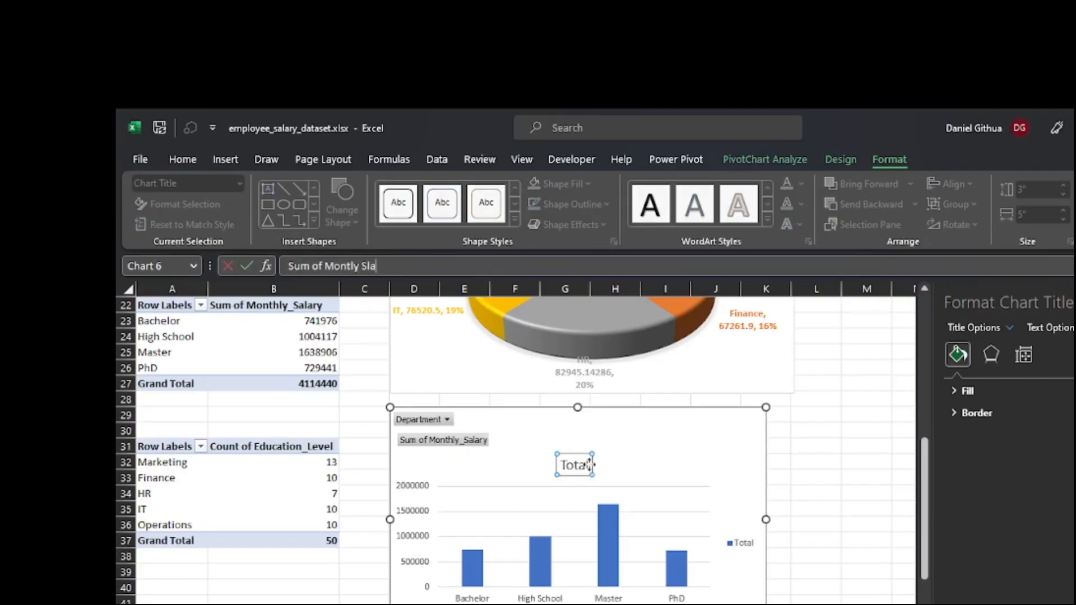
left_click_drag(377, 268, 370, 269)
type("alary by Education Level")
left_click(682, 410)
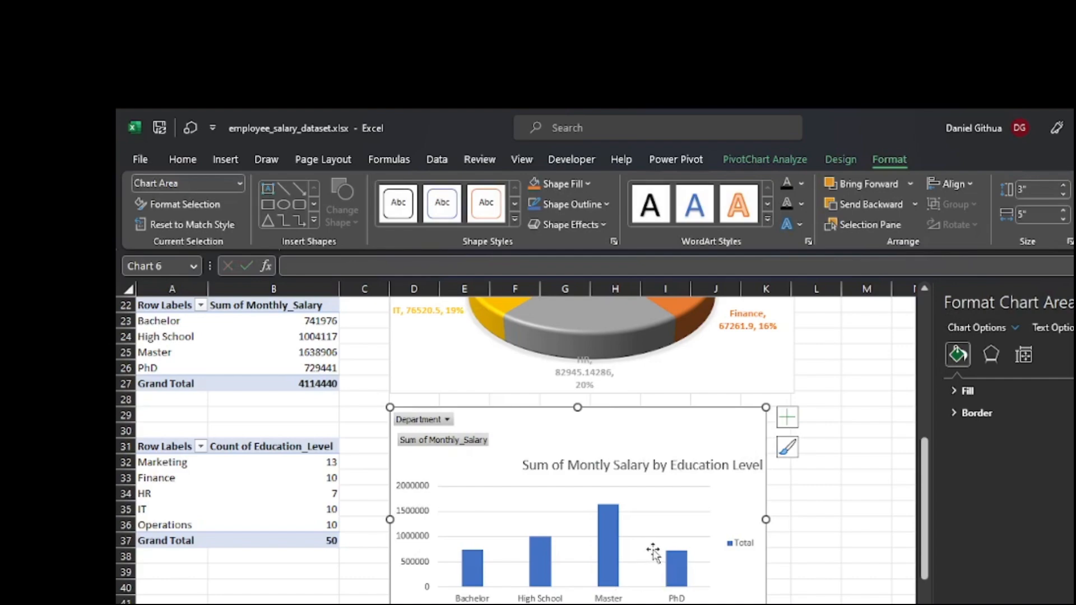
Add axis titles to the column chart and name the vertical axis "Sum of Monthly Salary ($)"
left_click(784, 422)
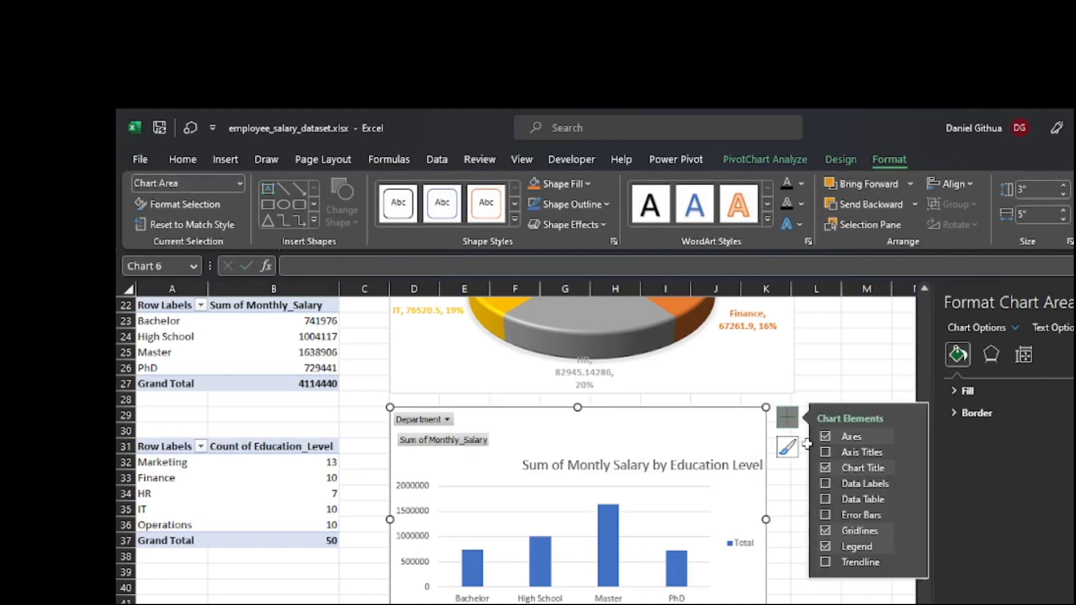
left_click(830, 453)
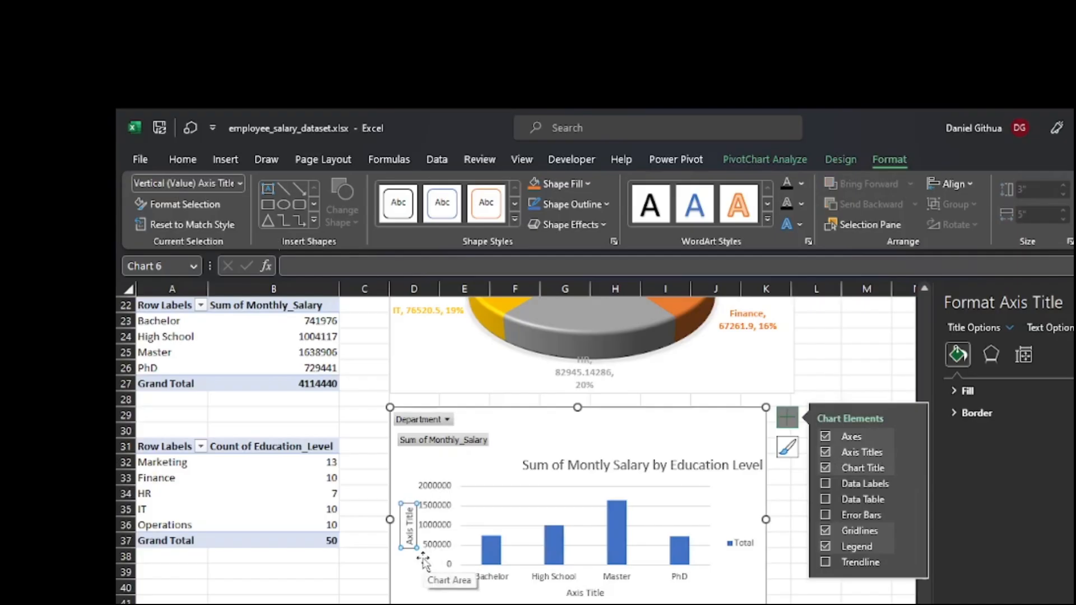
type("S")
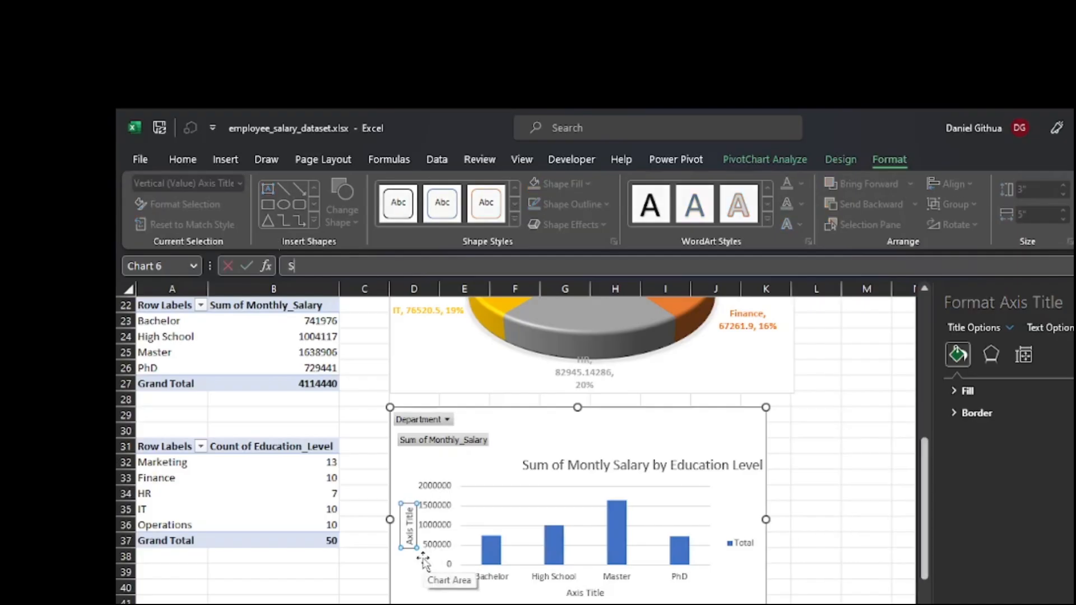
type("um off")
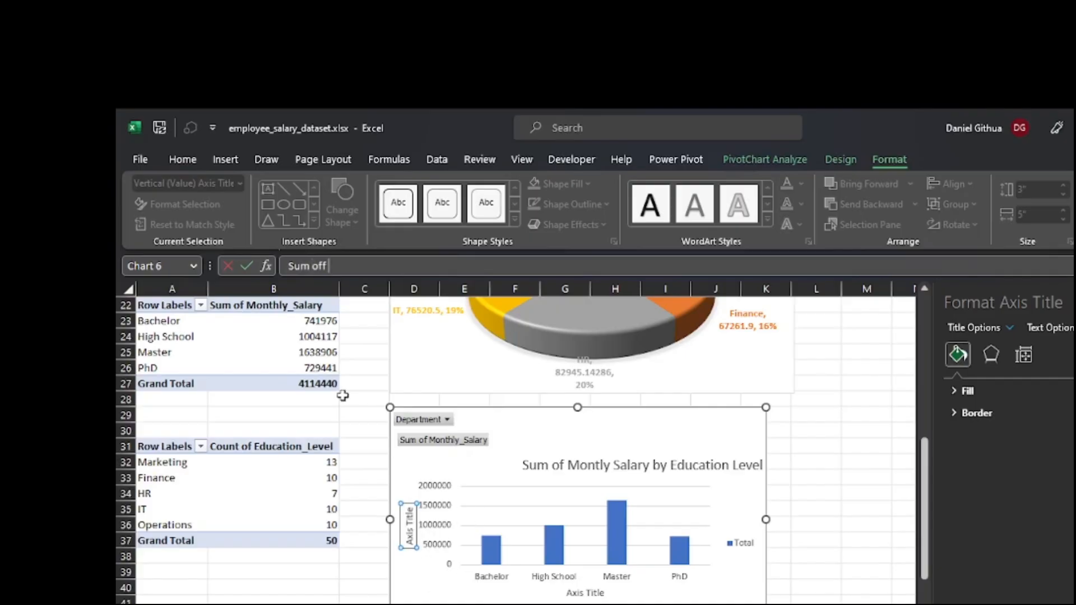
key("BackSpace")
type("Montly")
left_click(349, 266)
type("hly Salar")
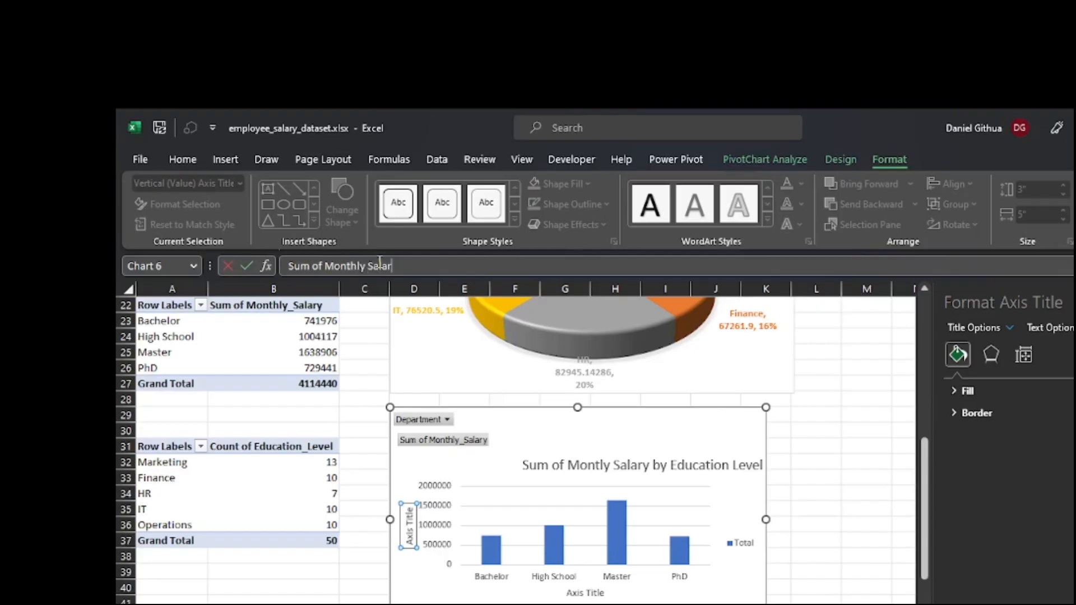
type("y ($)")
Name the column chart's horizontal axis "Education Levels"
left_click(586, 594)
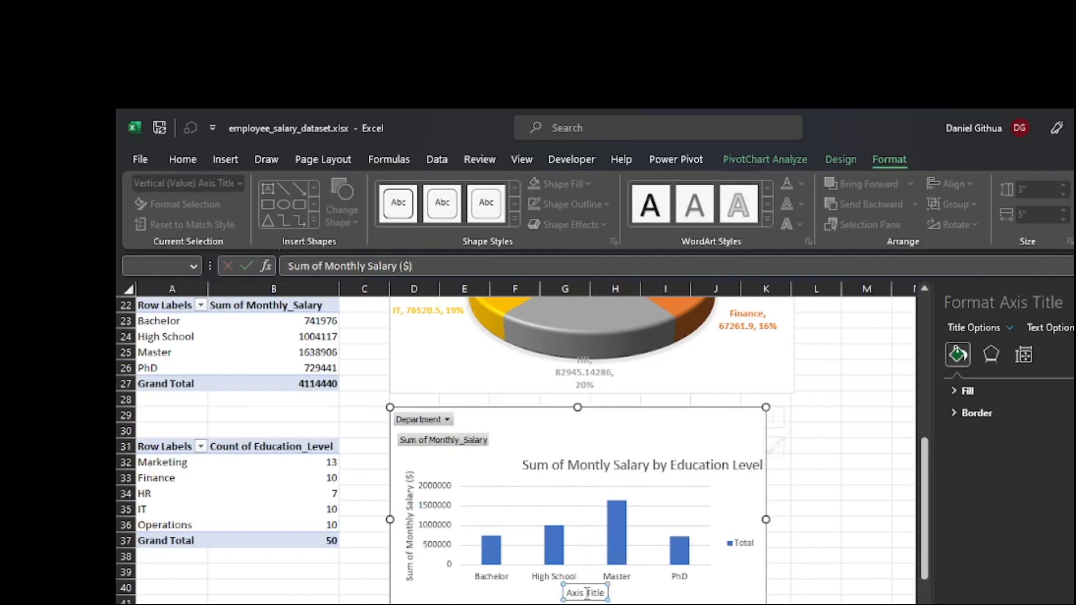
type("Edu")
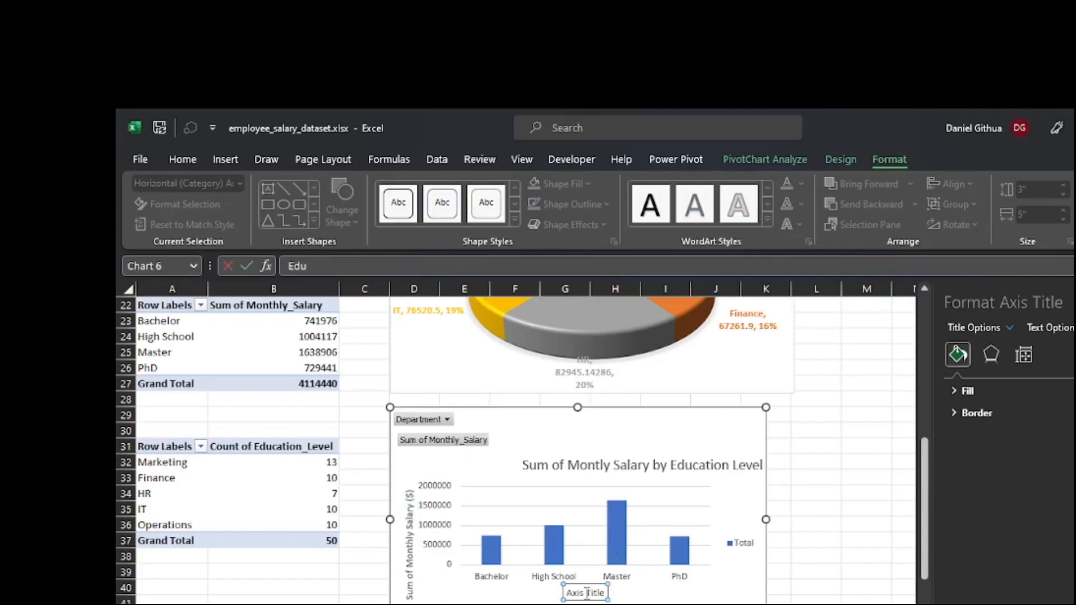
type("cation Levels")
left_click(760, 577)
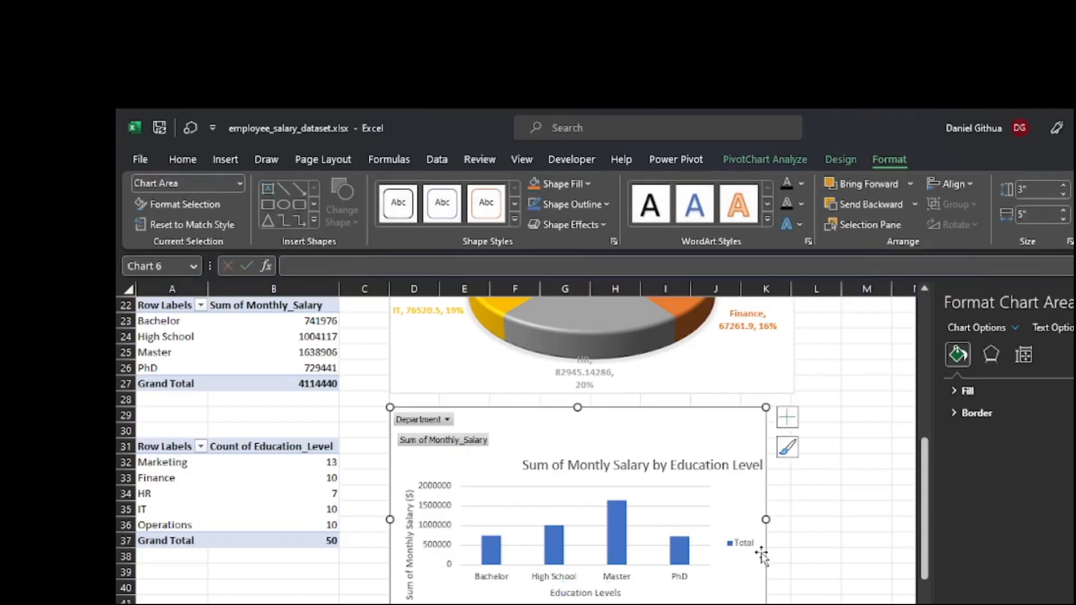
Delete the "Total" legend from the column chart
left_click(741, 548)
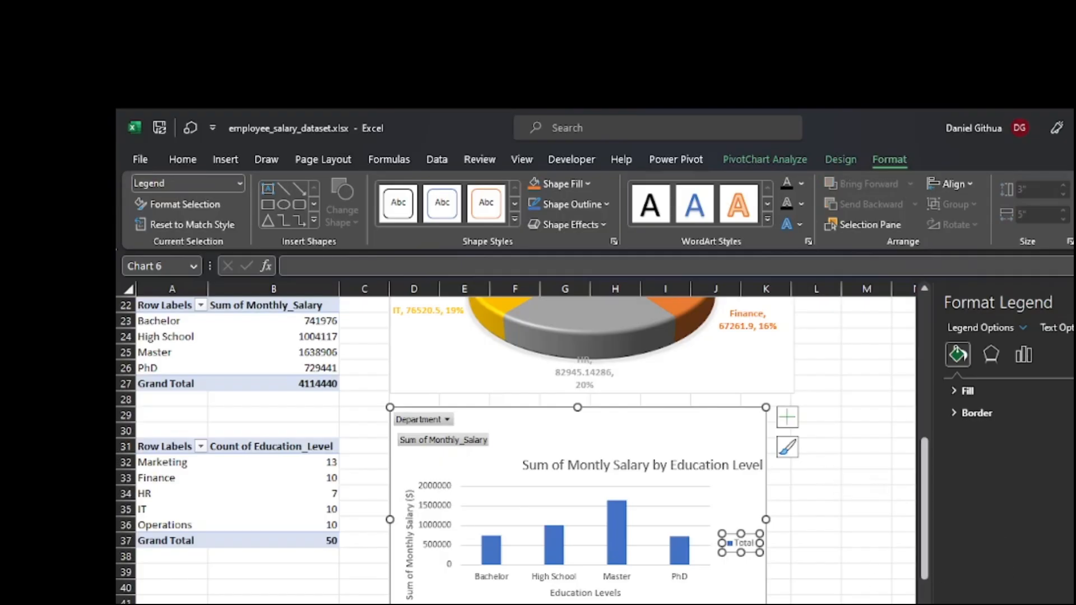
left_click(1014, 603)
left_click(1072, 469)
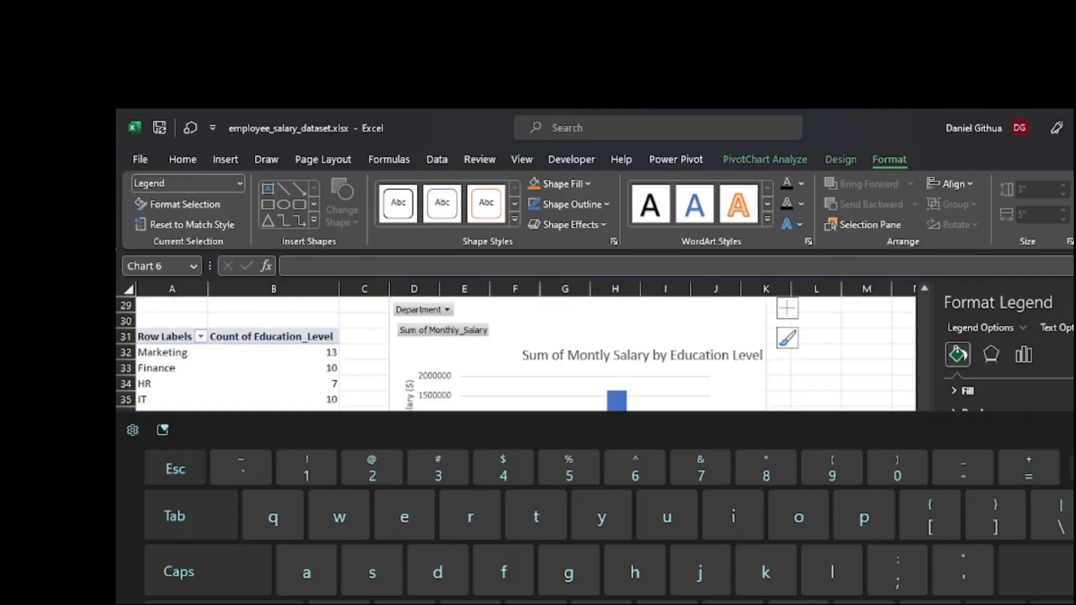
left_click(1071, 430)
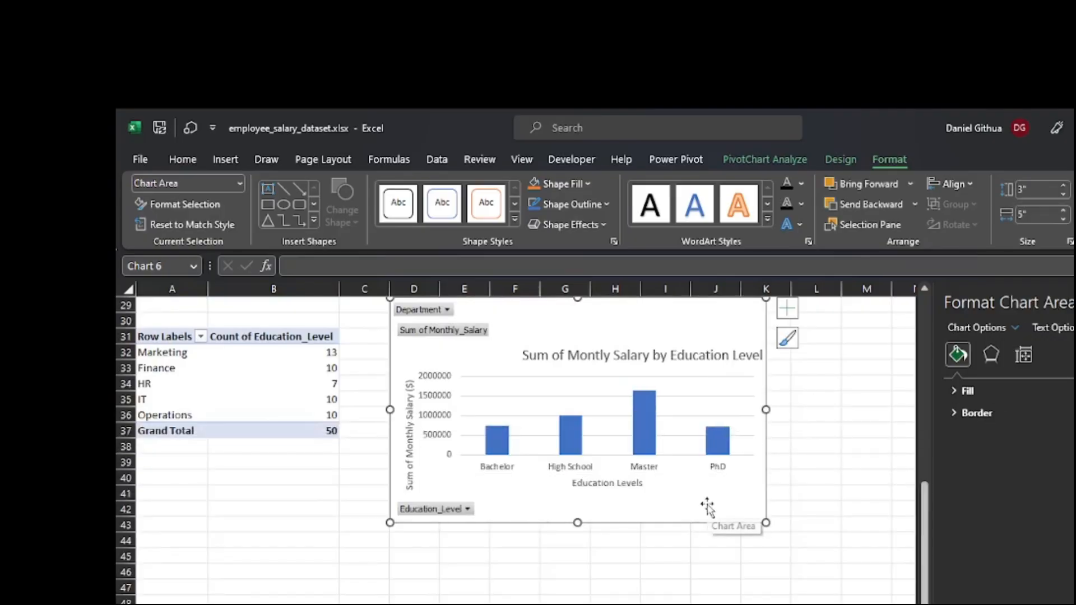
Move the column chart's title leftward so it sits roughly centred across the chart
left_click(686, 354)
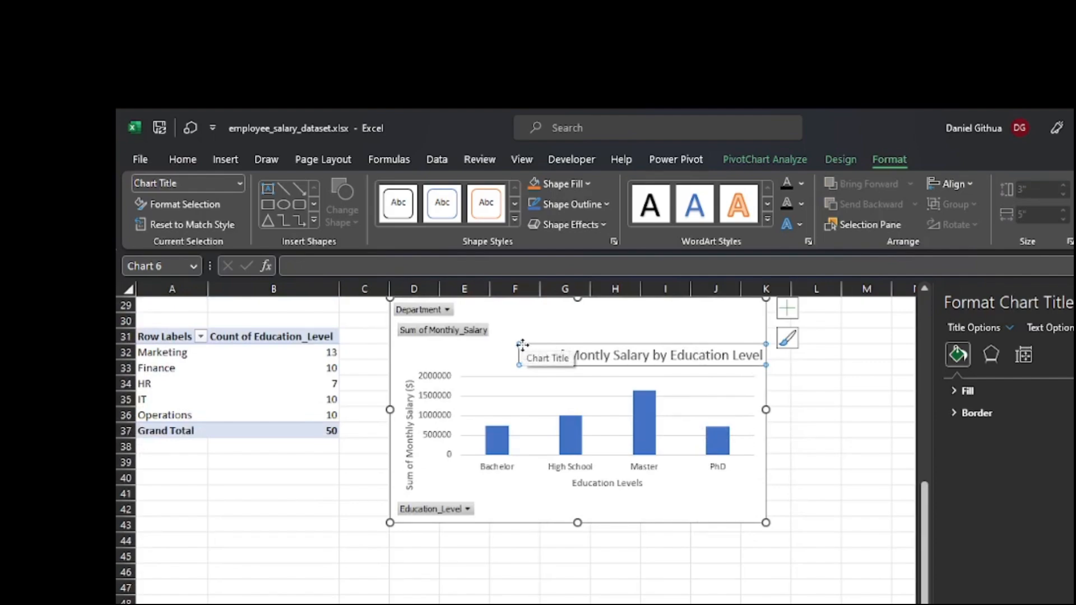
left_click_drag(521, 345, 463, 348)
left_click(805, 429)
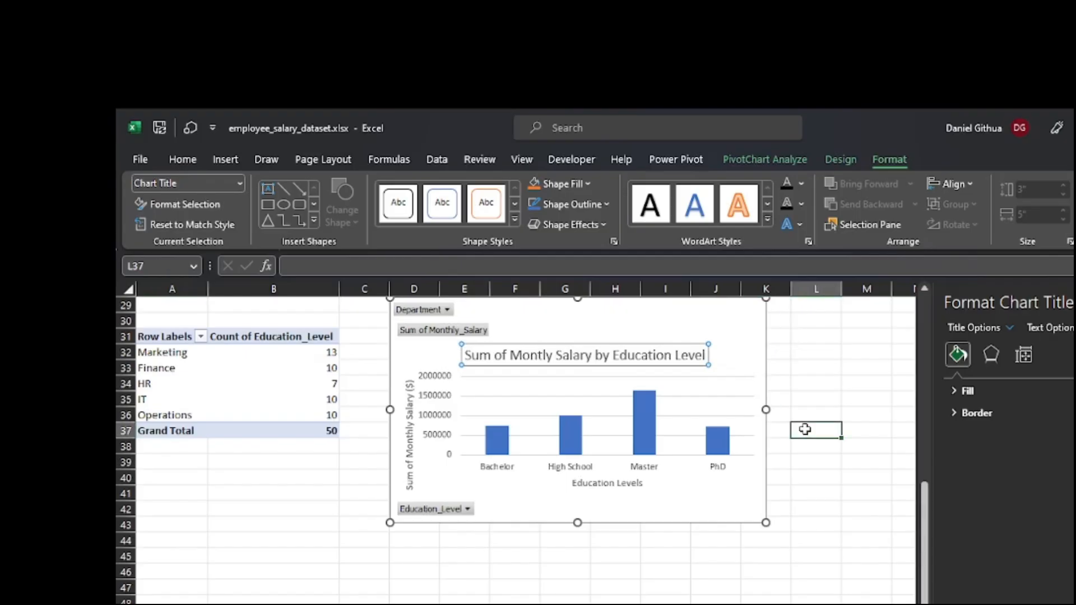
Hide all field buttons on the salary by education level column chart
left_click(732, 379)
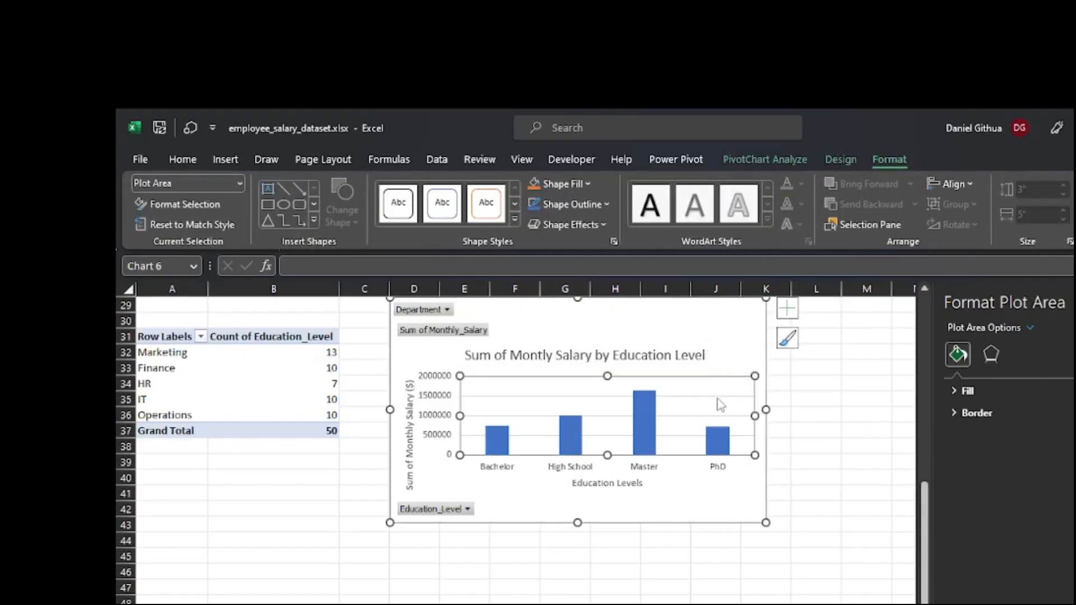
left_click(719, 397)
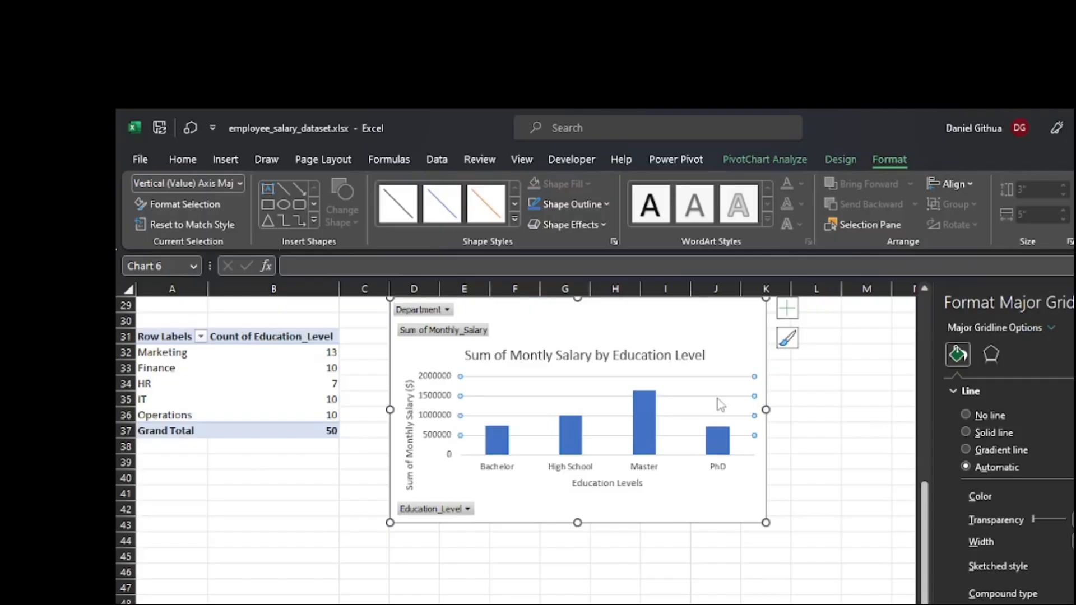
left_click(741, 319)
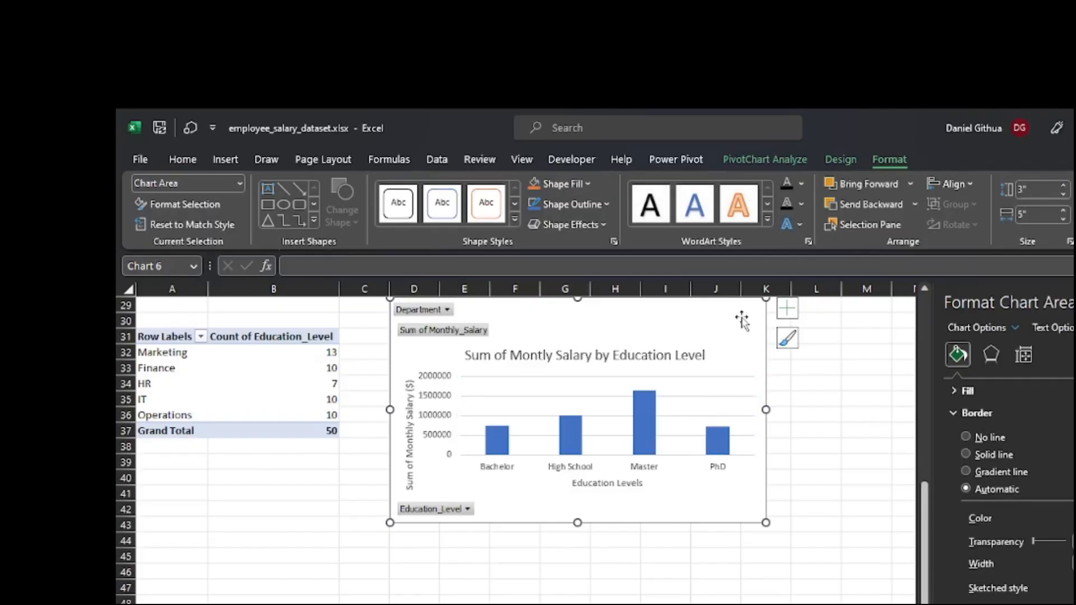
right_click(416, 333)
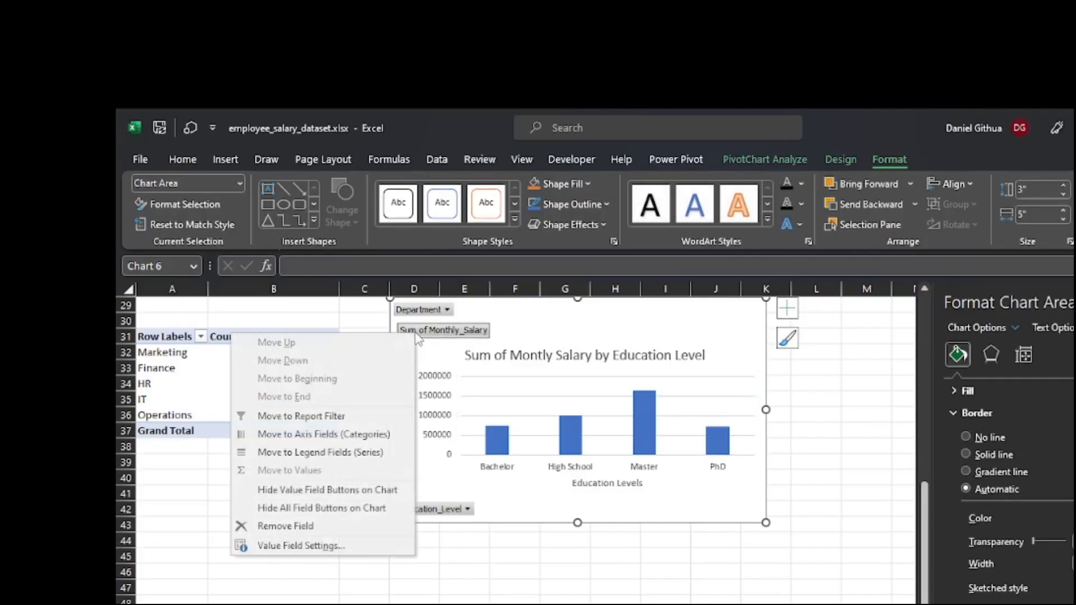
left_click(312, 509)
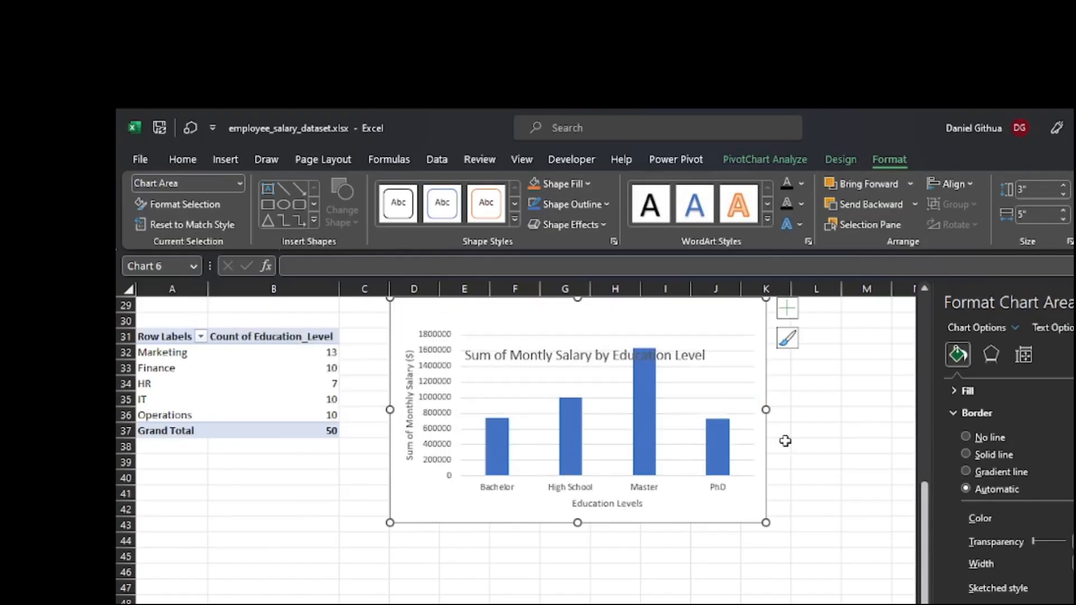
Move the column chart's title up above the plot area, clear of the columns
left_click(583, 350)
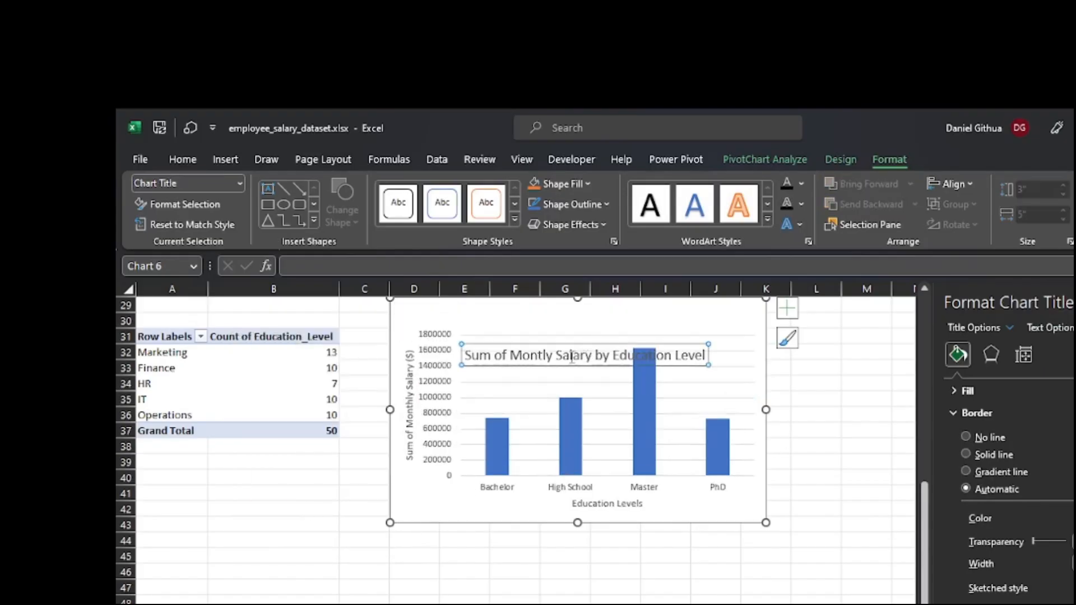
left_click_drag(570, 341, 574, 367)
left_click(847, 445)
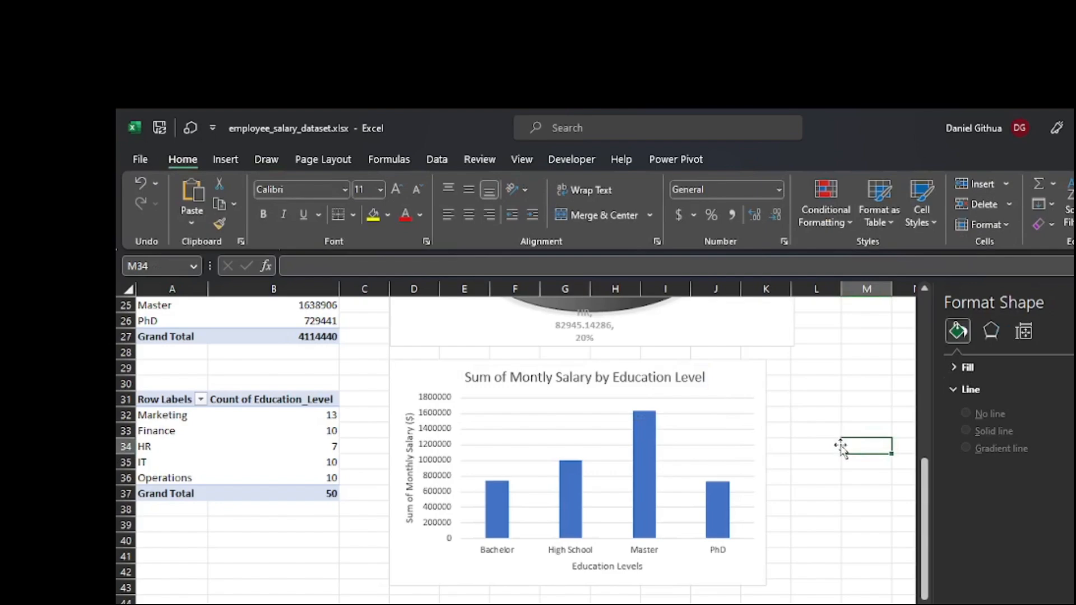
Show data labels above the columns of the education level salary chart
left_click(754, 386)
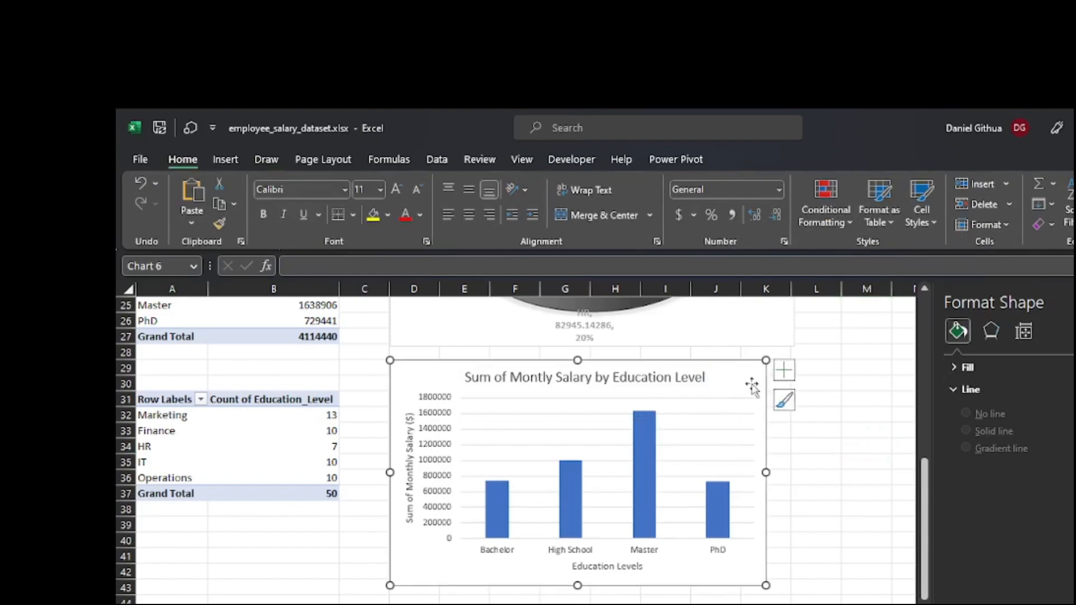
left_click(787, 370)
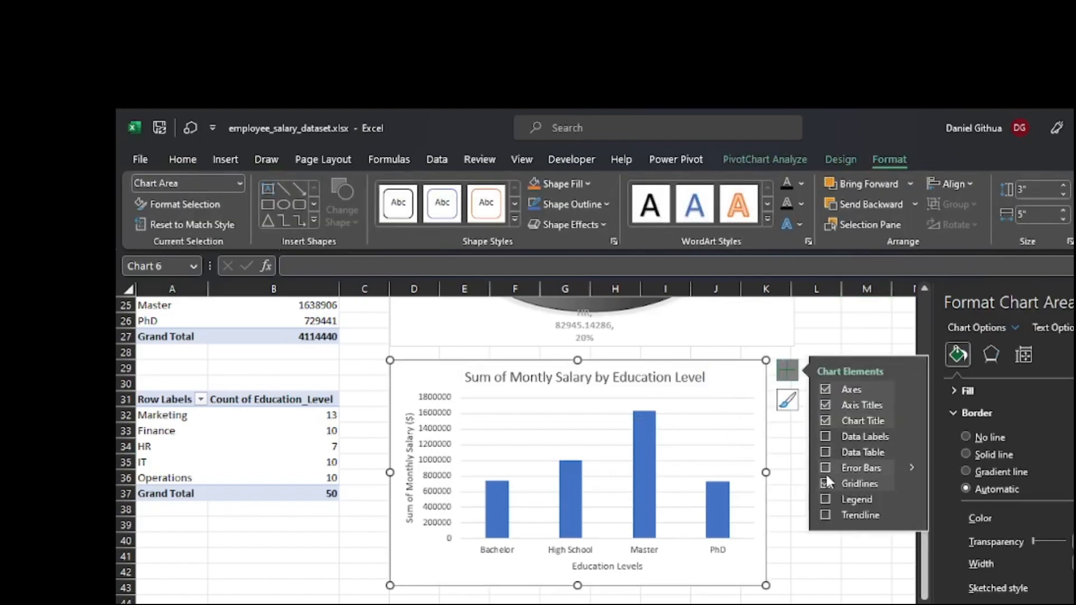
left_click(826, 437)
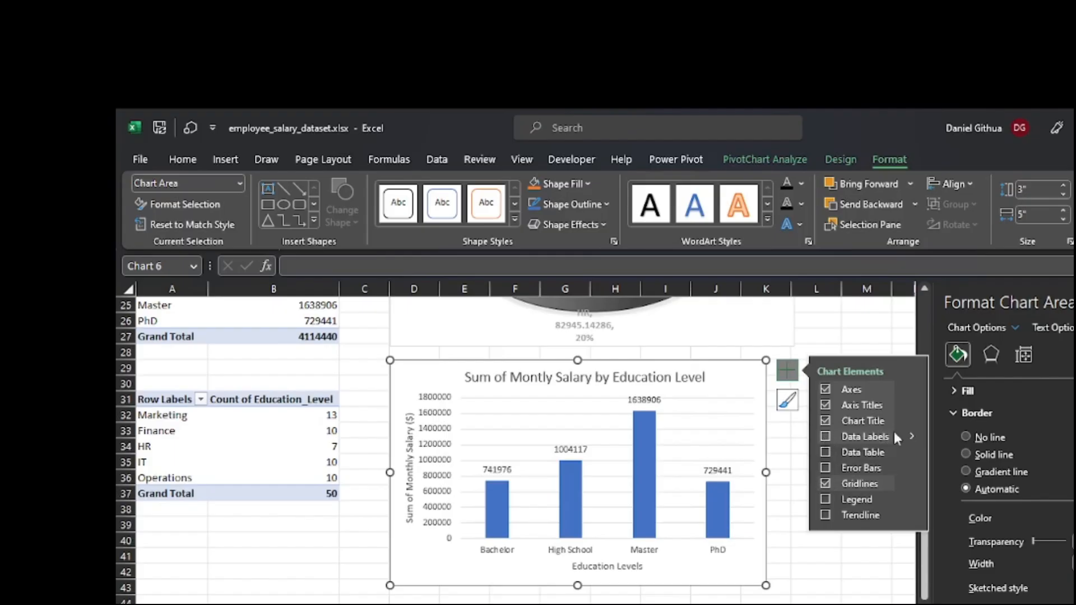
left_click(832, 438)
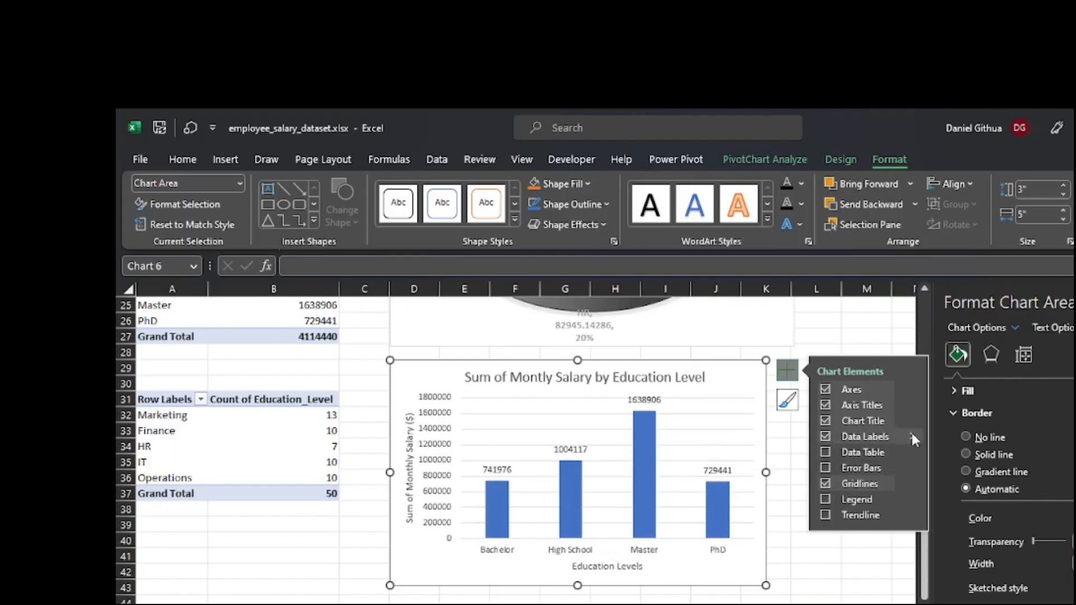
left_click(805, 599)
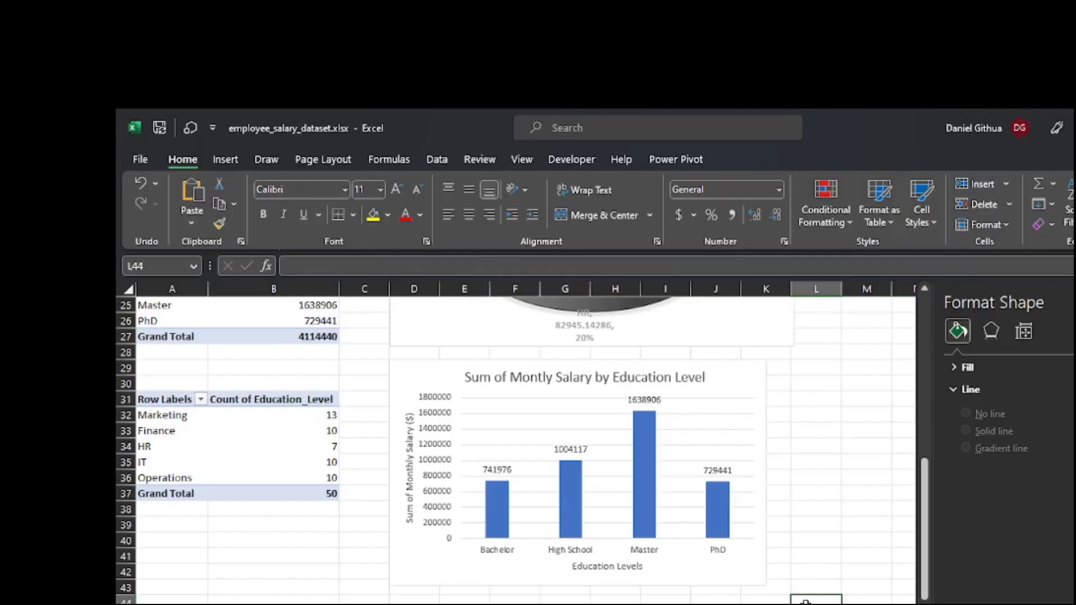
Close the Format Shape pane and return to the slicers at the start of the sheet
scroll(806, 601, "up", 8)
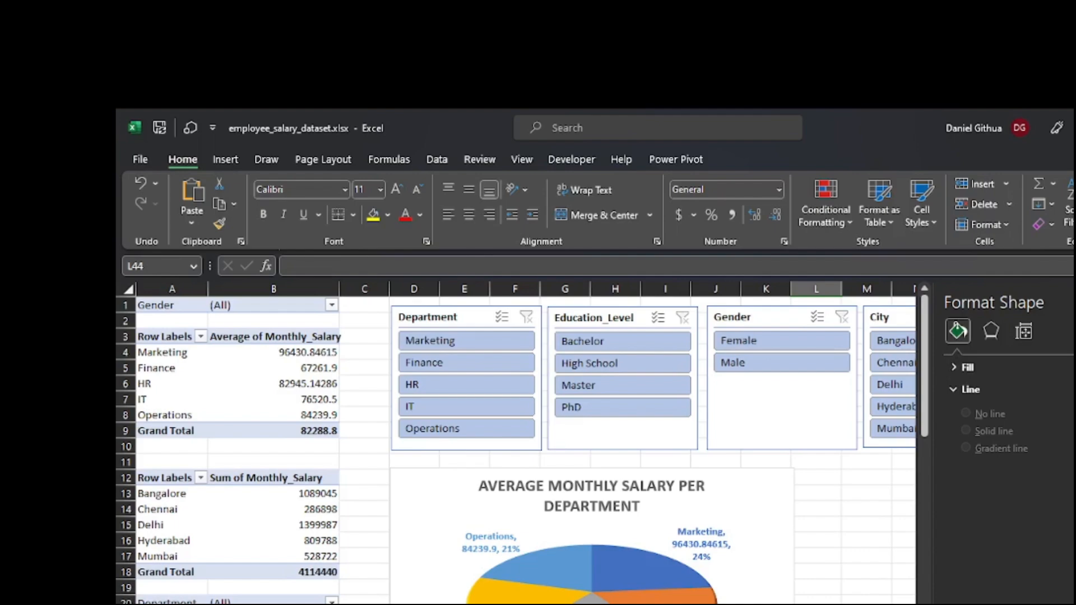
left_click(1074, 303)
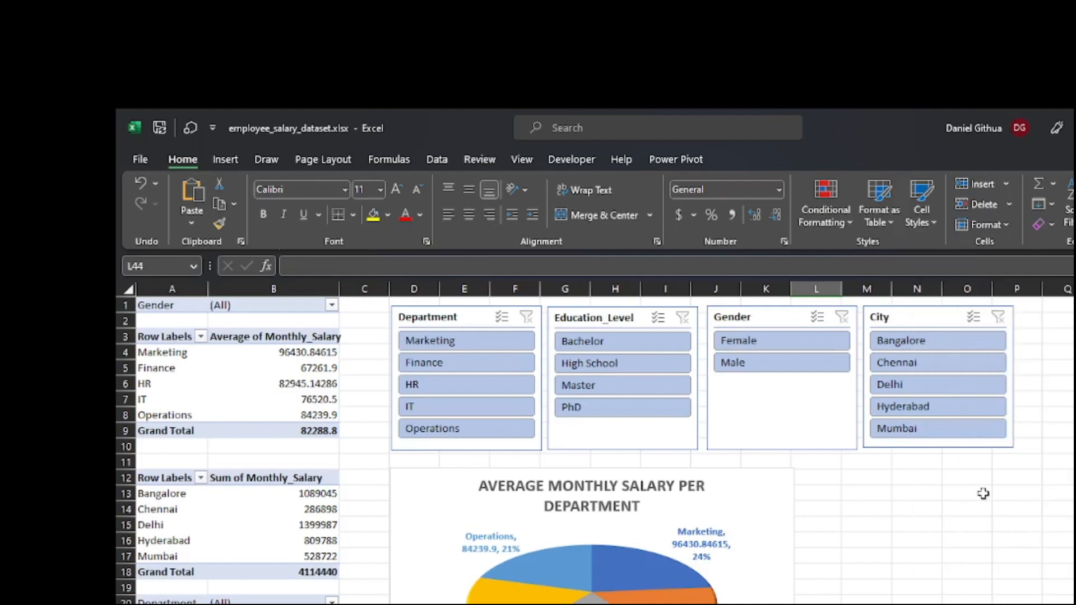
scroll(984, 493, "down", 1)
scroll(984, 493, "up", 1)
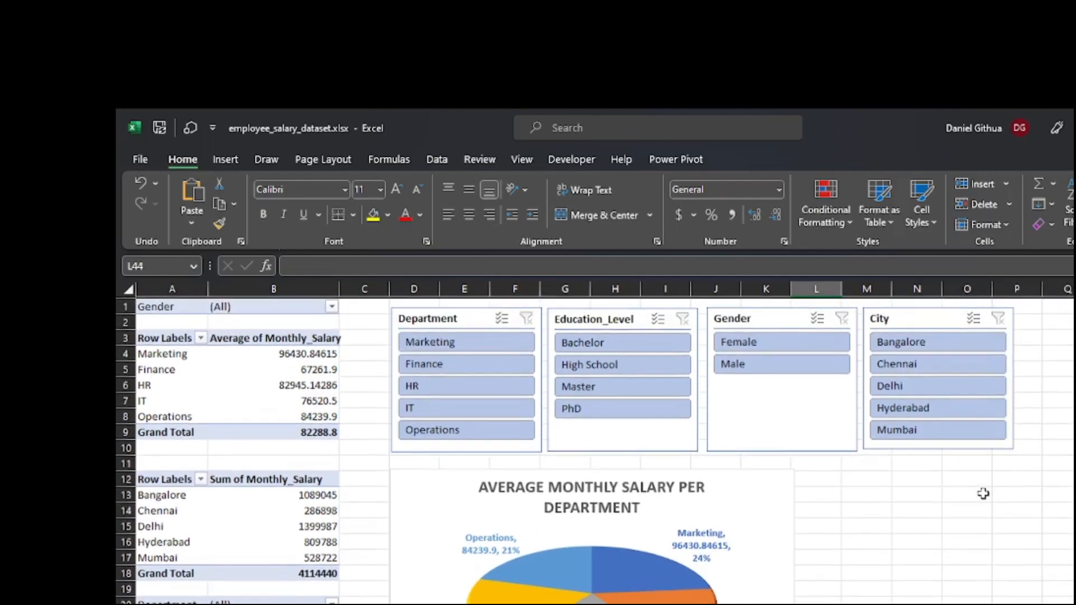
Set the font of all cells on the sheet to Times New Roman, size 12
left_click(885, 518)
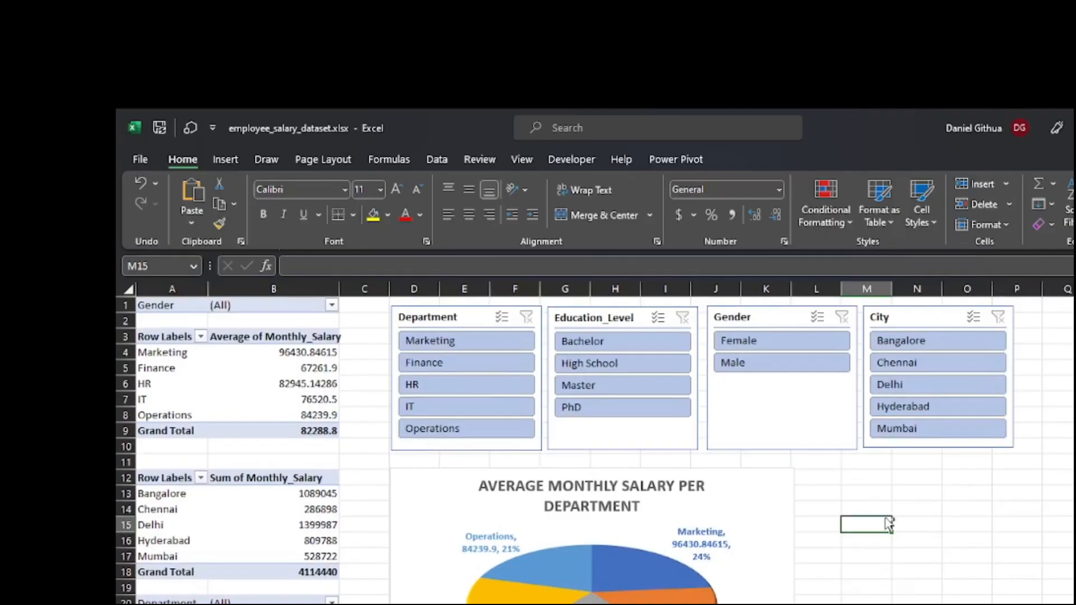
key("ctrl+a")
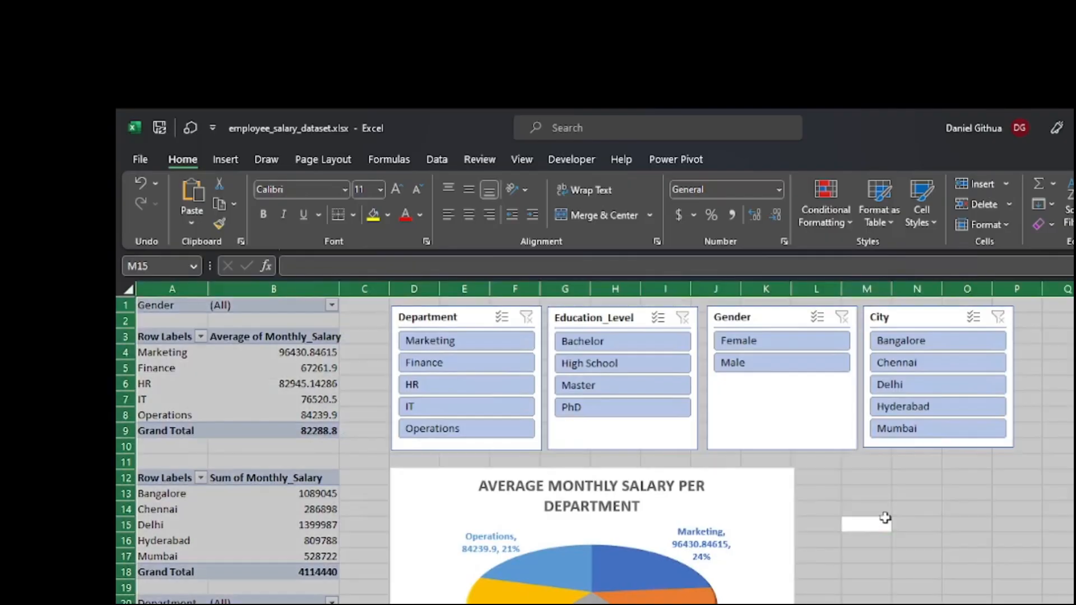
left_click(343, 191)
type("Times New Roman")
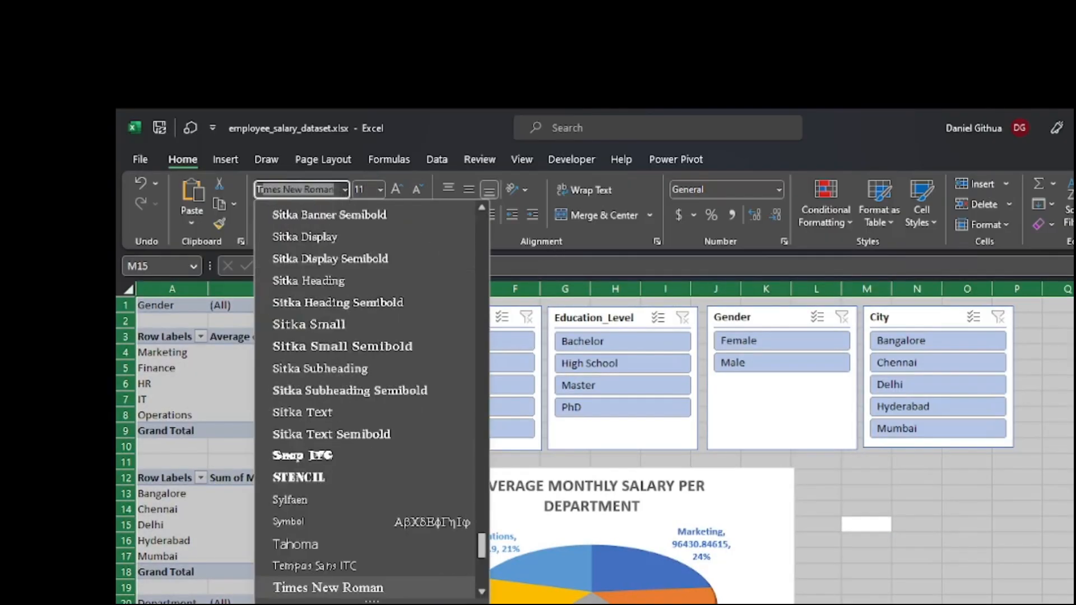
left_click(346, 589)
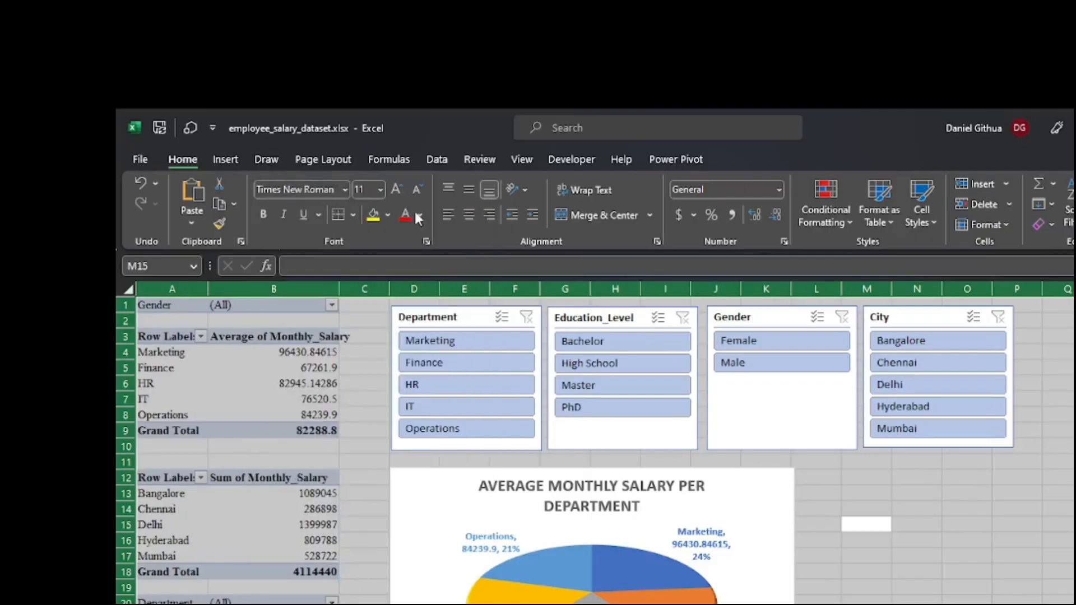
left_click(396, 189)
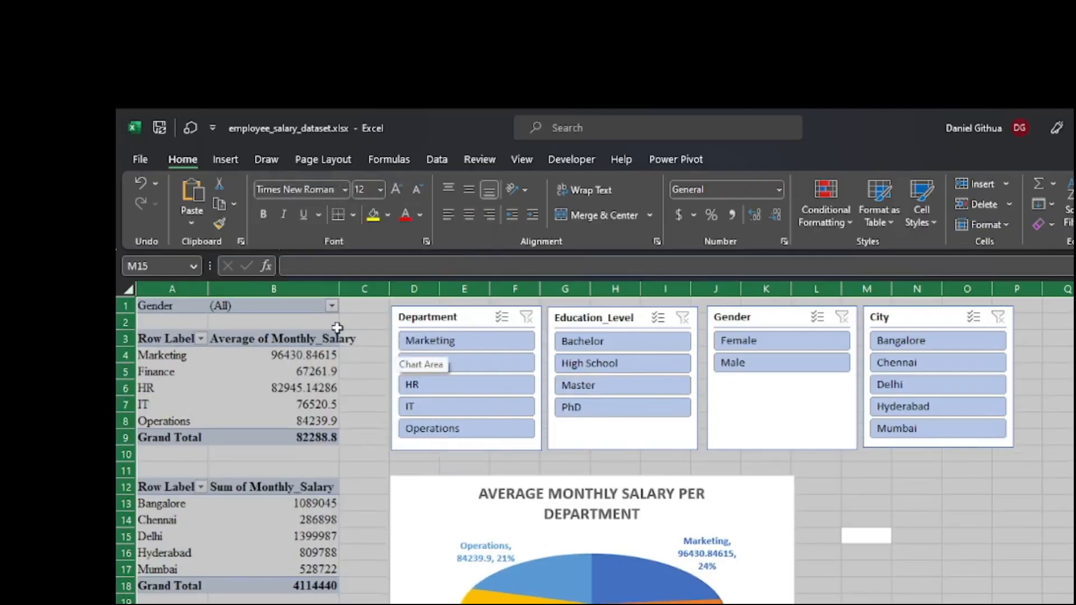
Autofit the widths of columns A and B to their PivotTable contents
left_click(341, 303)
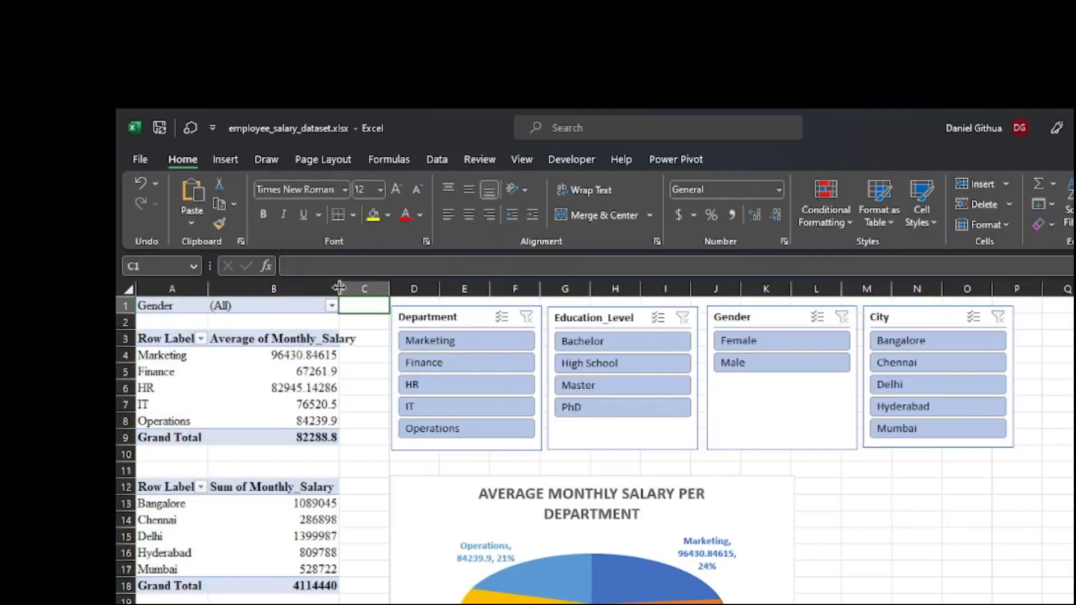
double_click(340, 289)
double_click(207, 289)
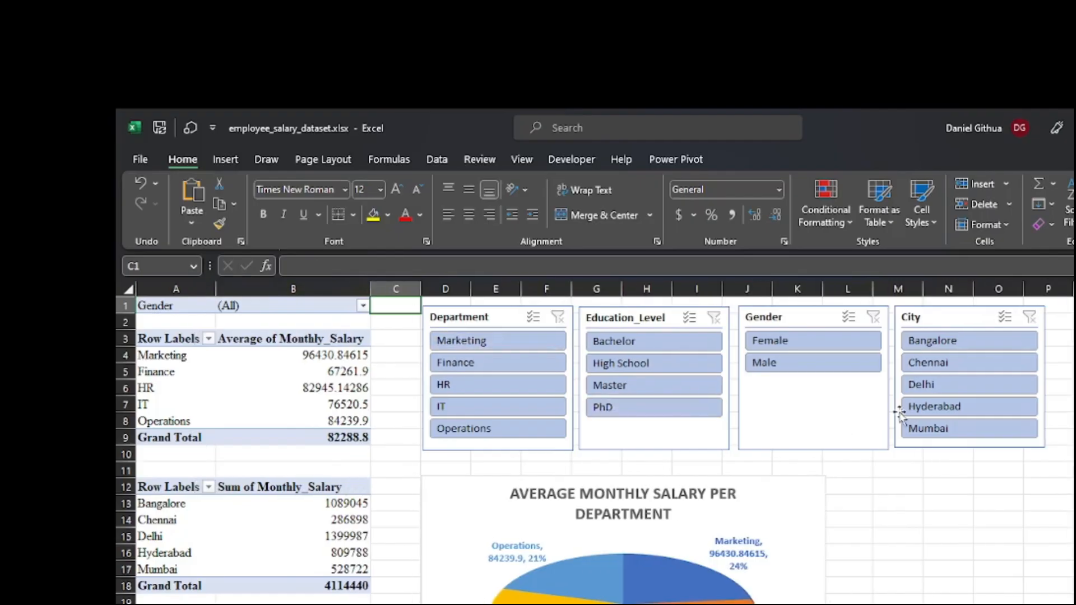
Set the text of the average monthly salary per department pie chart to Times New Roman, size 12, and deselect the chart
left_click(799, 483)
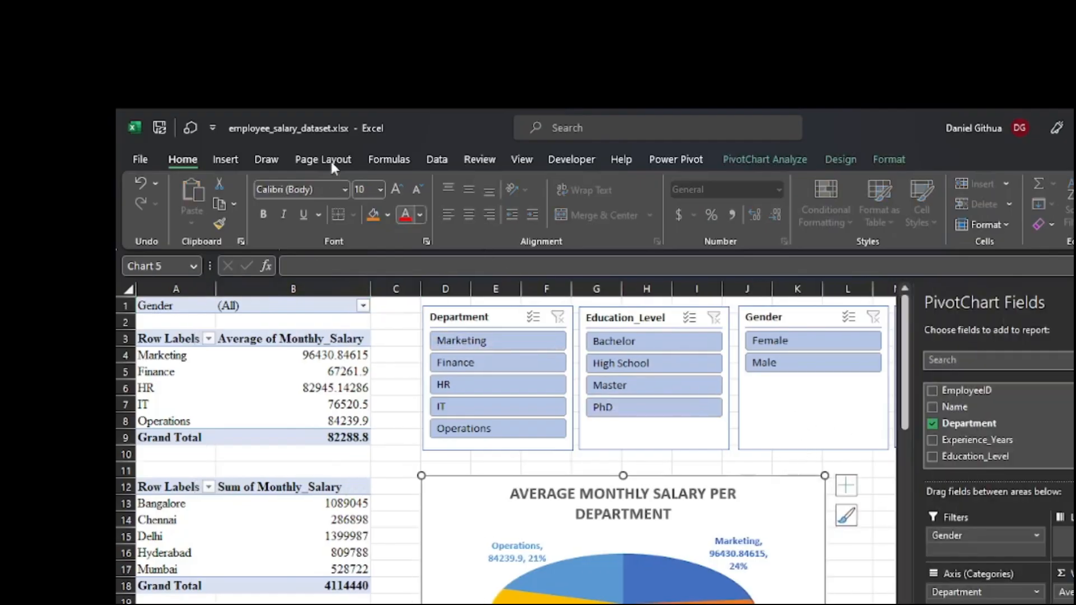
left_click(346, 189)
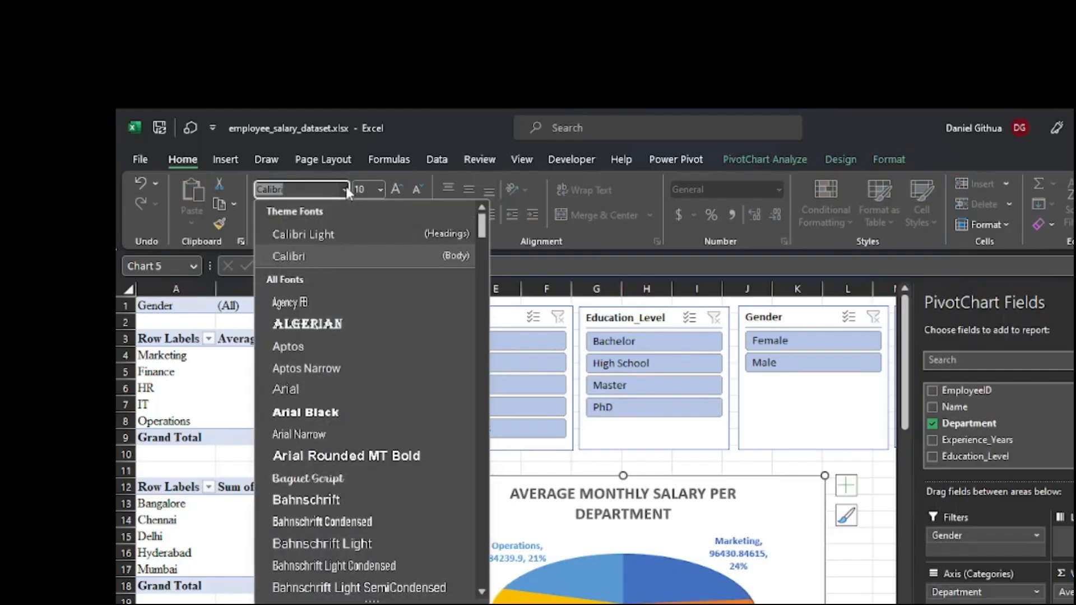
type("Times New Roman")
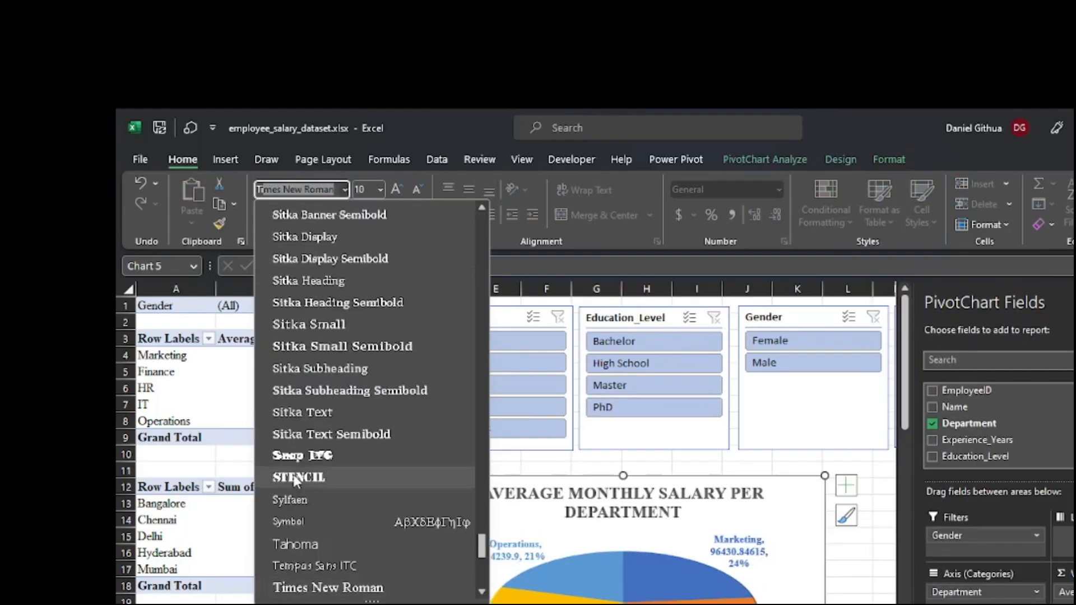
left_click(327, 588)
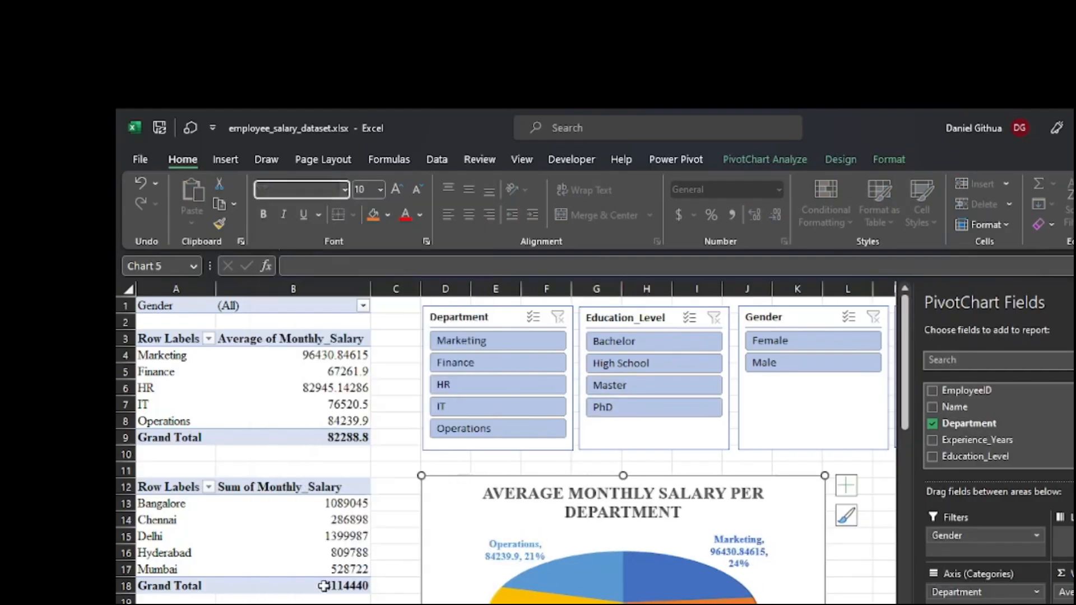
left_click(400, 187)
left_click(400, 187)
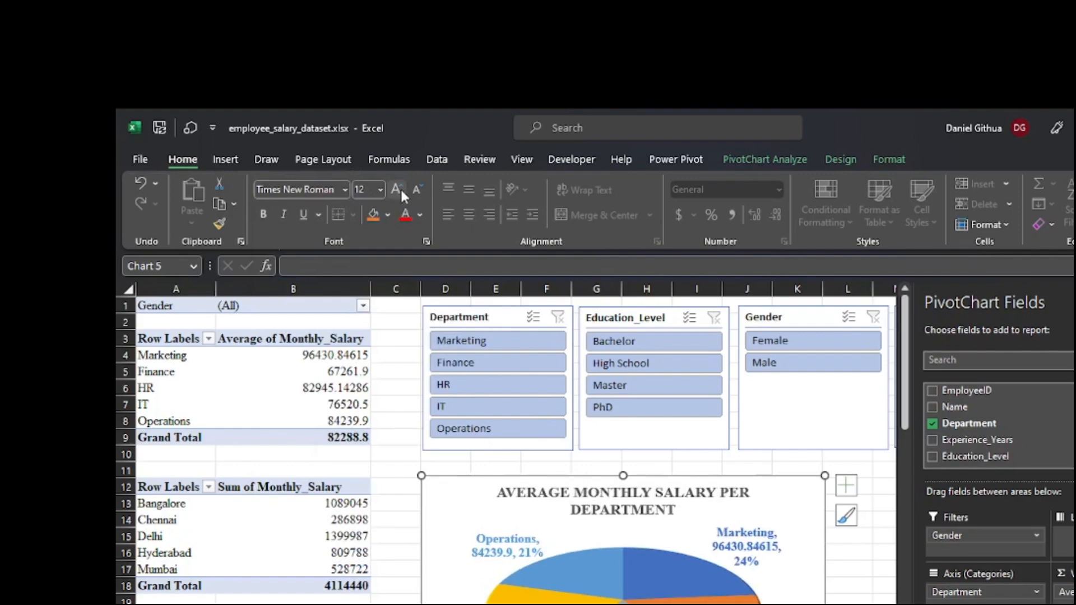
left_click(897, 519)
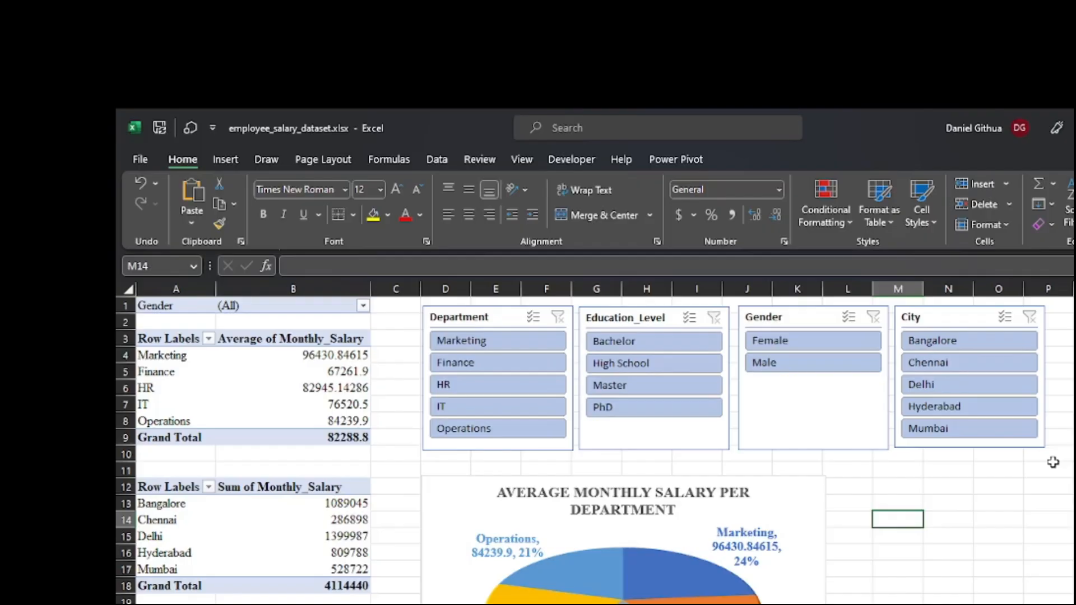
key("alt+Tab")
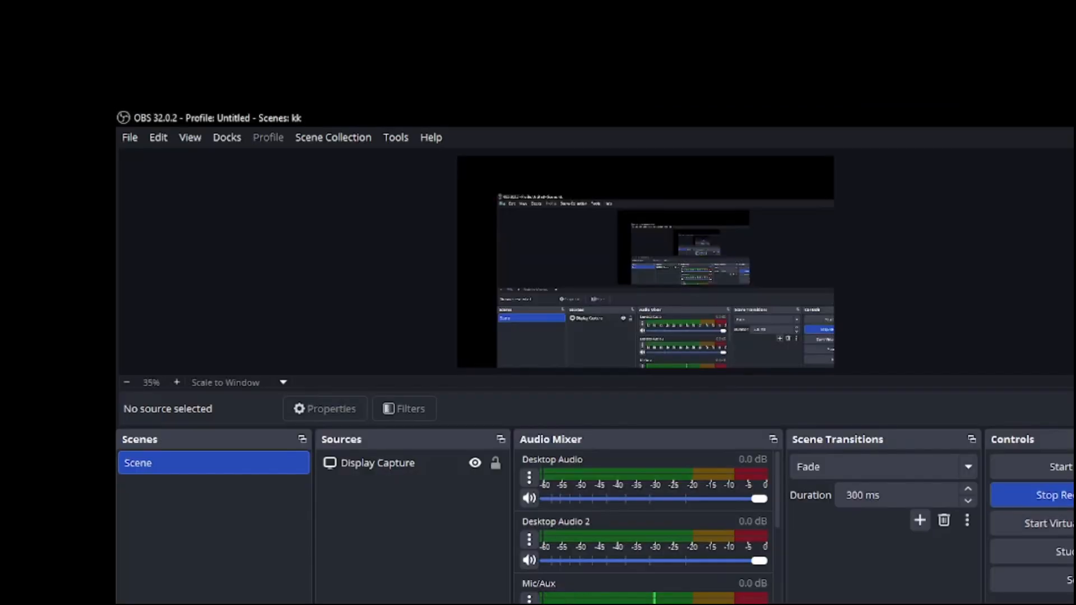